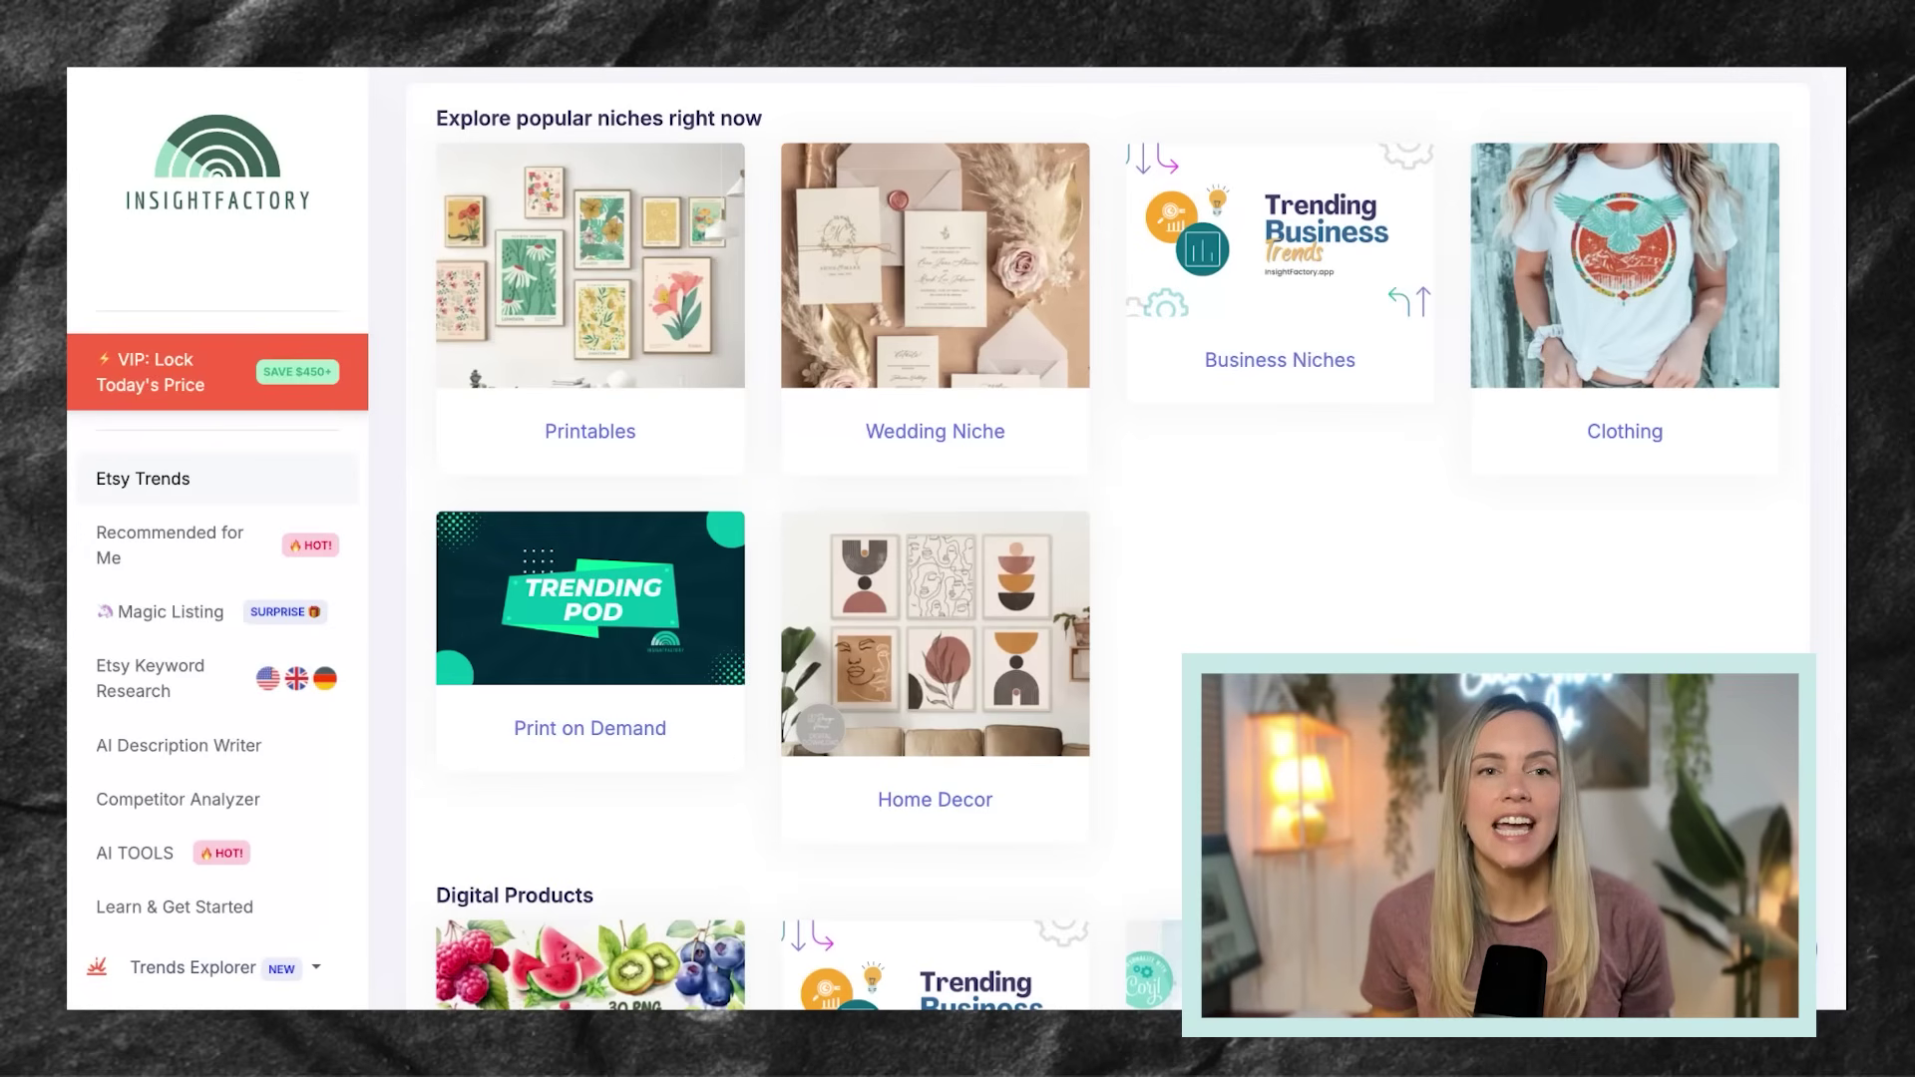
Step: Browse the popular niche categories on the trends page, from printables and digital products through clothing and jewelry to the More section
scroll(1107, 539, "up", 3)
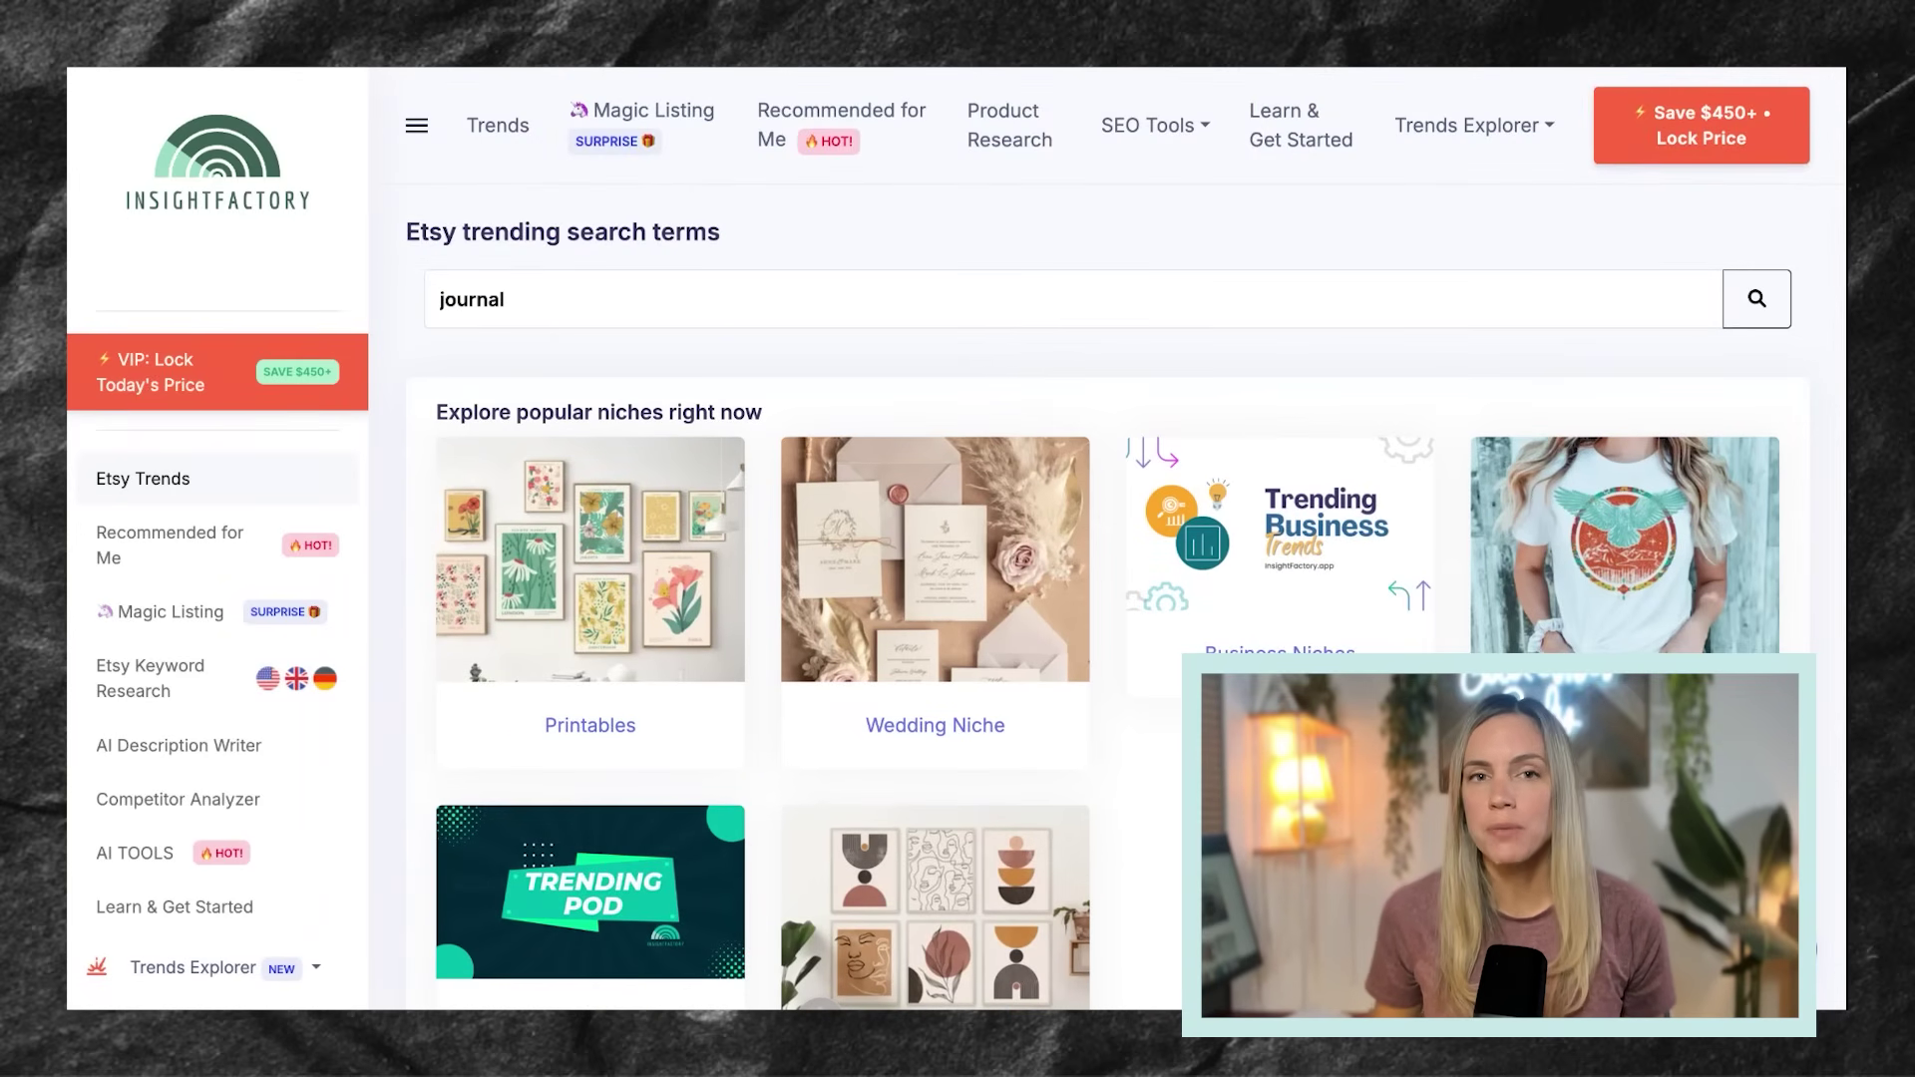
scroll(1126, 539, "down", 2)
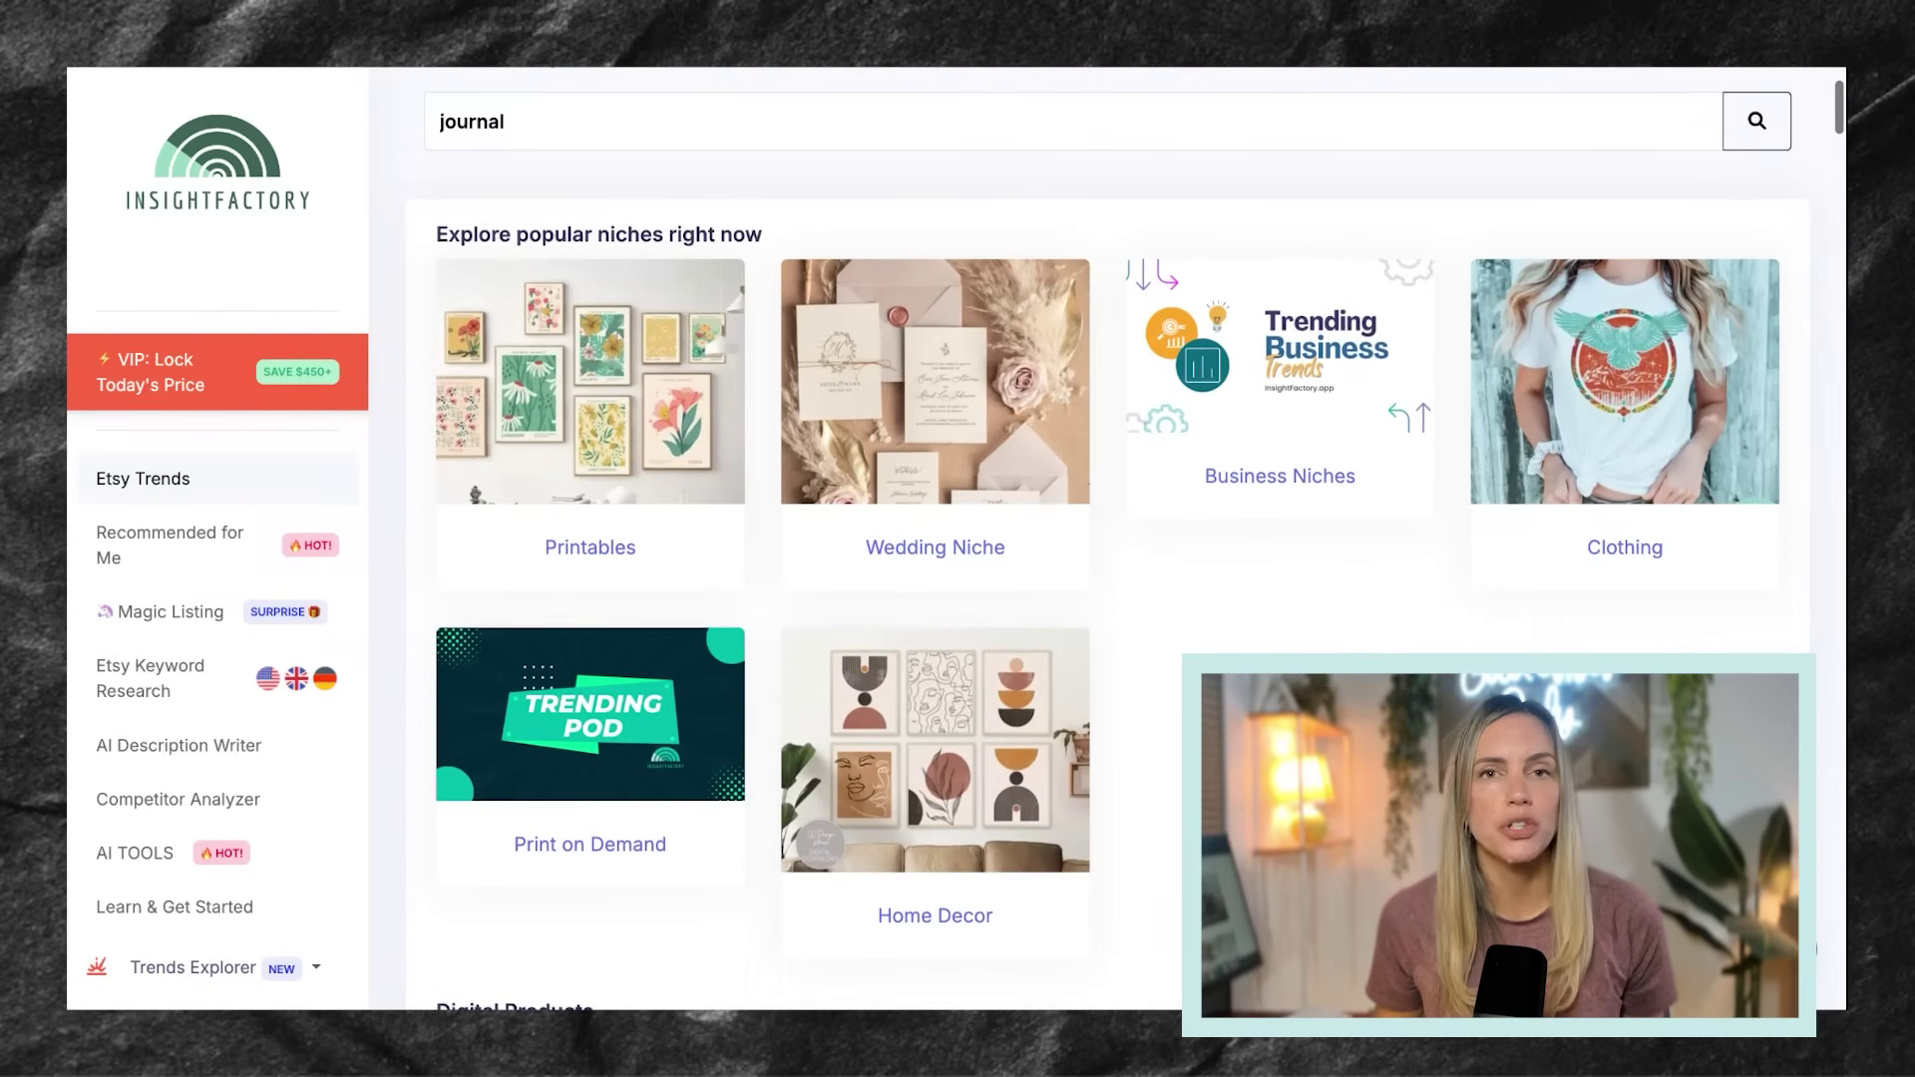
scroll(1125, 539, "down", 1)
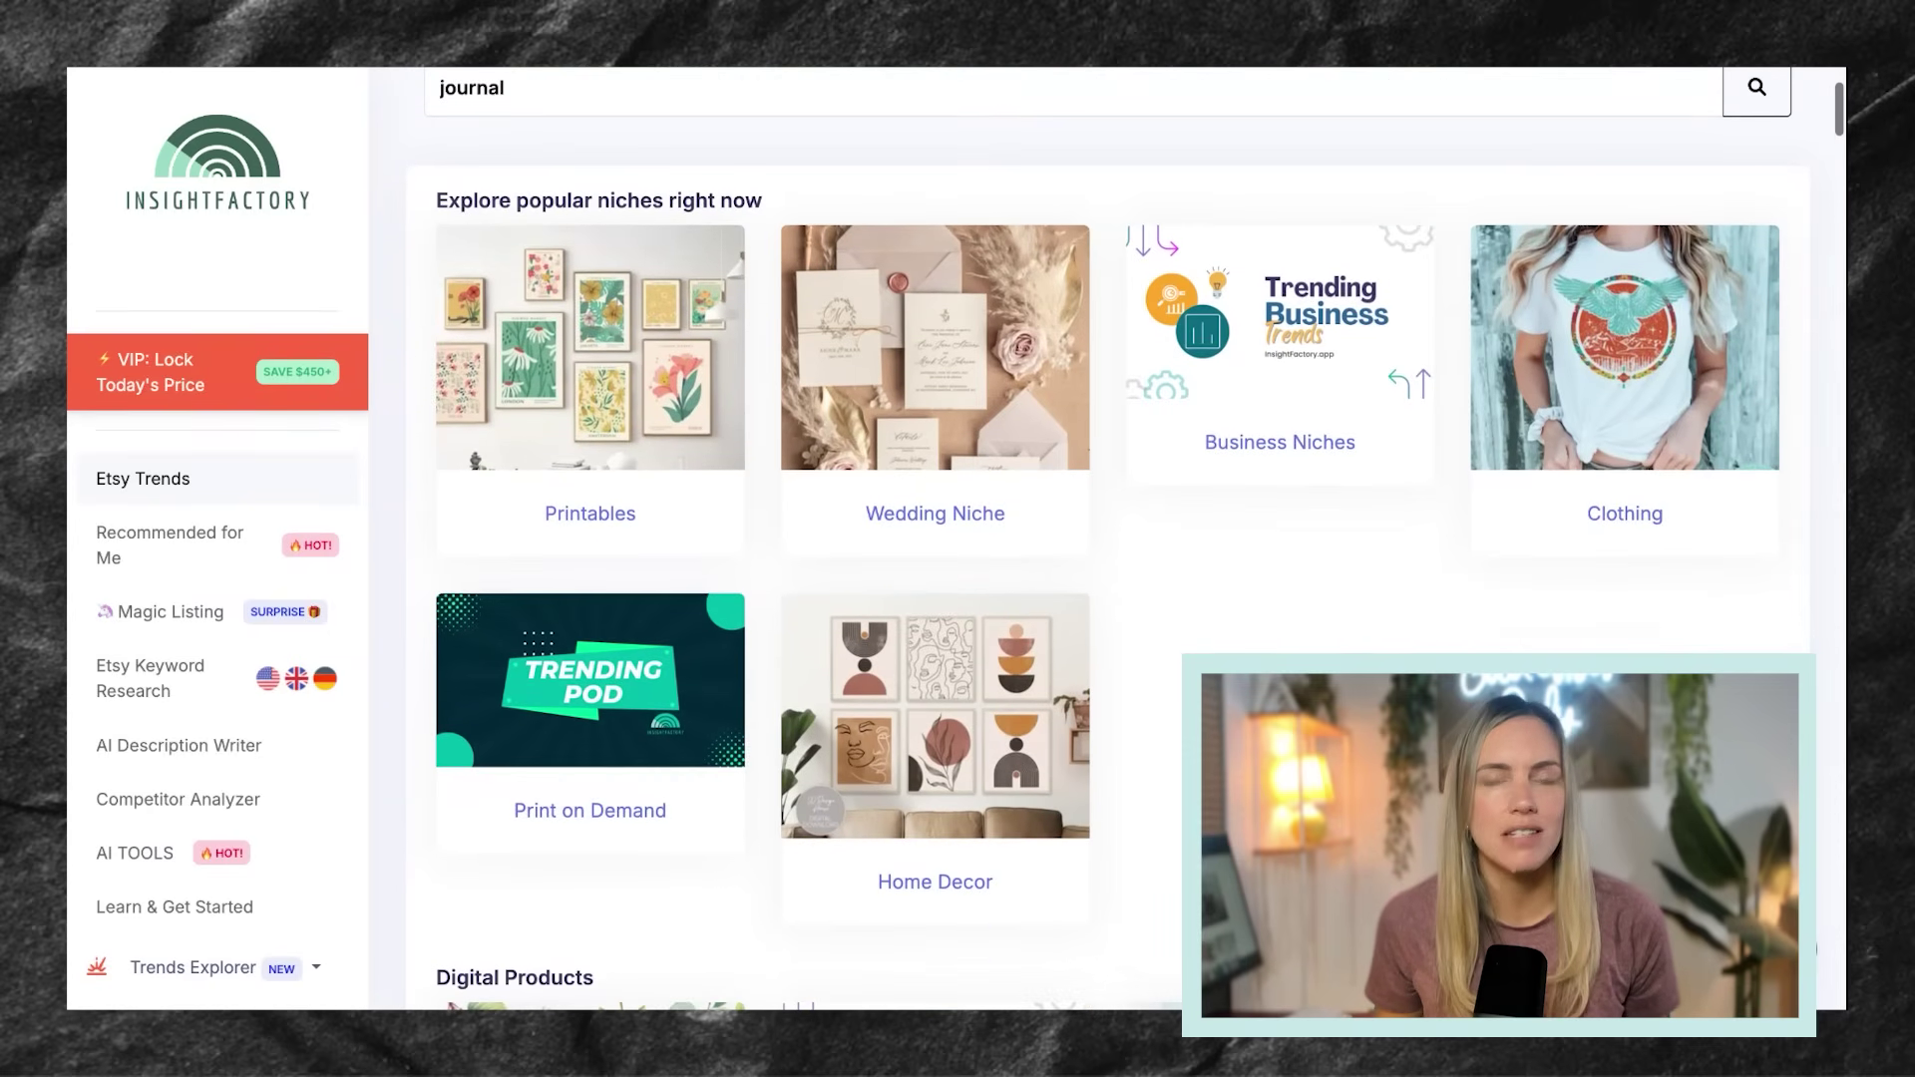
scroll(1125, 538, "down", 1)
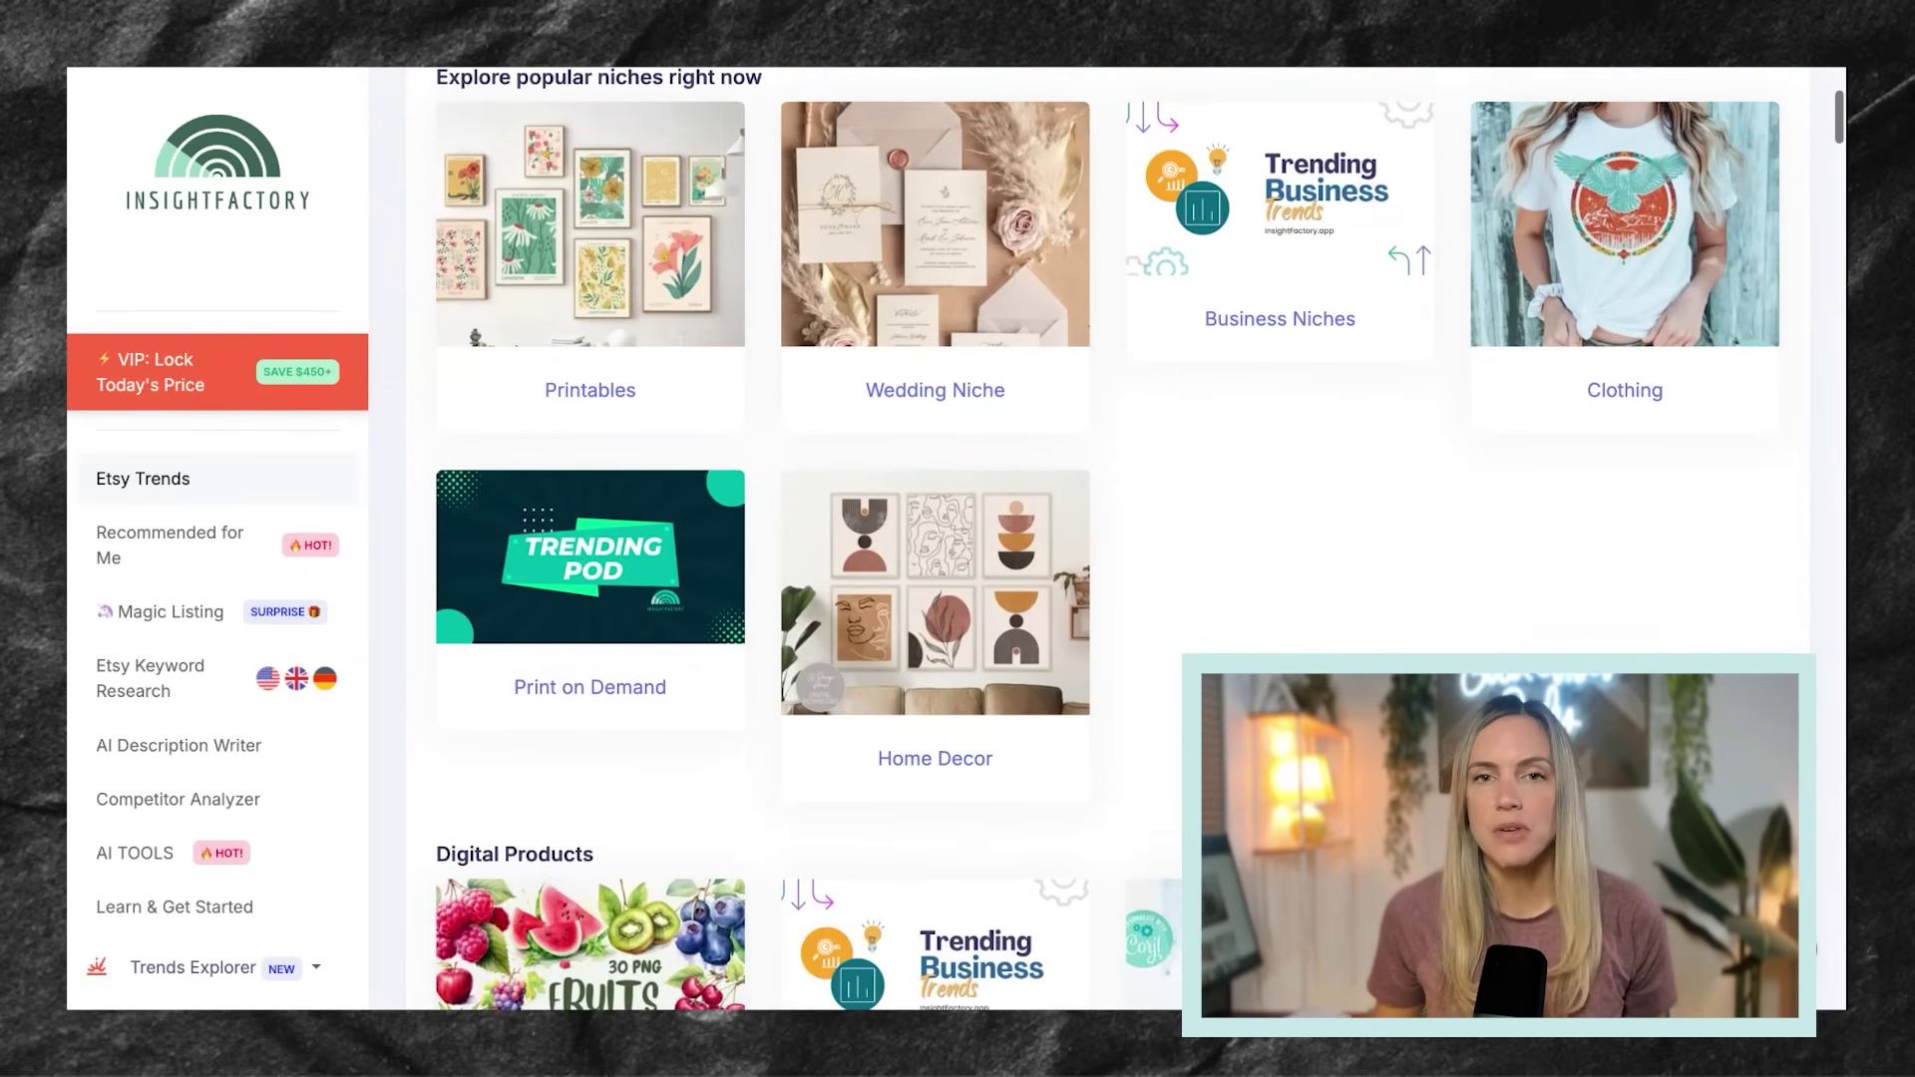
scroll(1125, 539, "down", 3)
scroll(1125, 538, "down", 2)
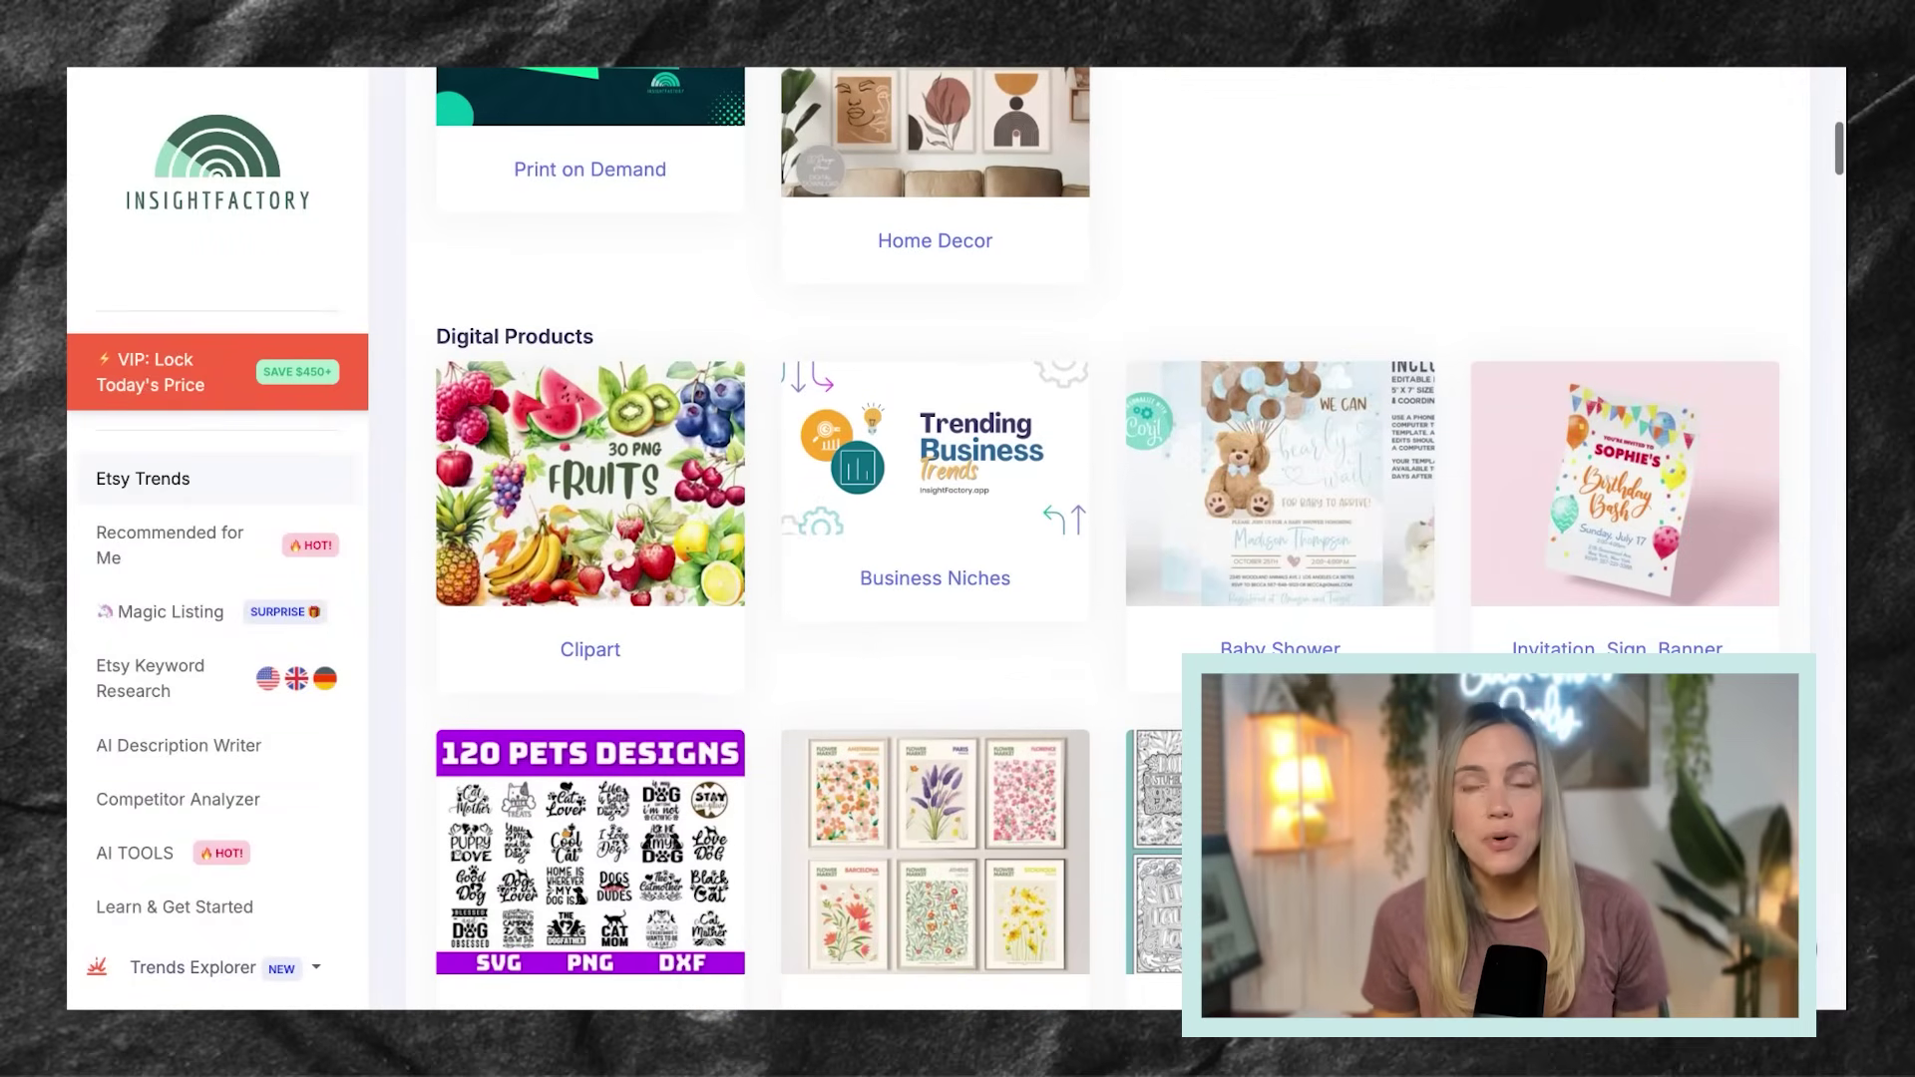
scroll(1126, 538, "down", 2)
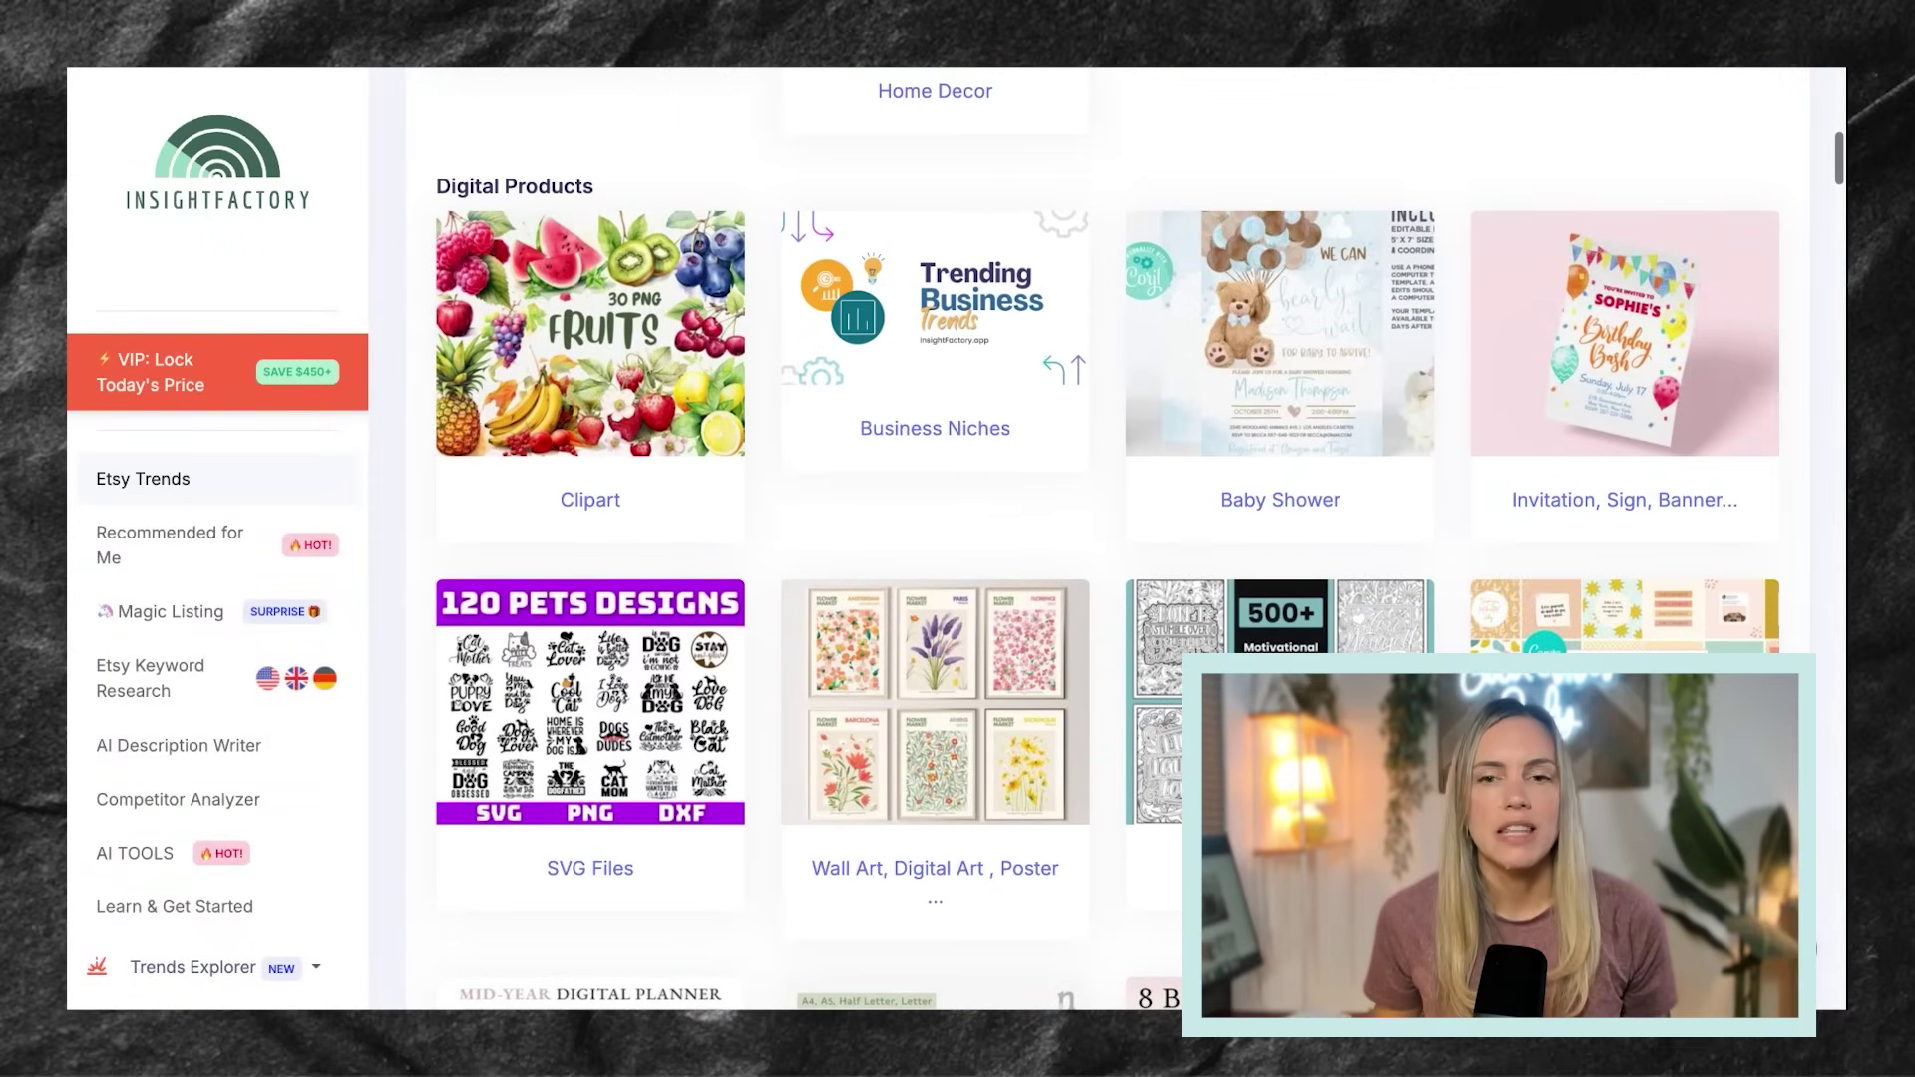
scroll(1125, 538, "down", 3)
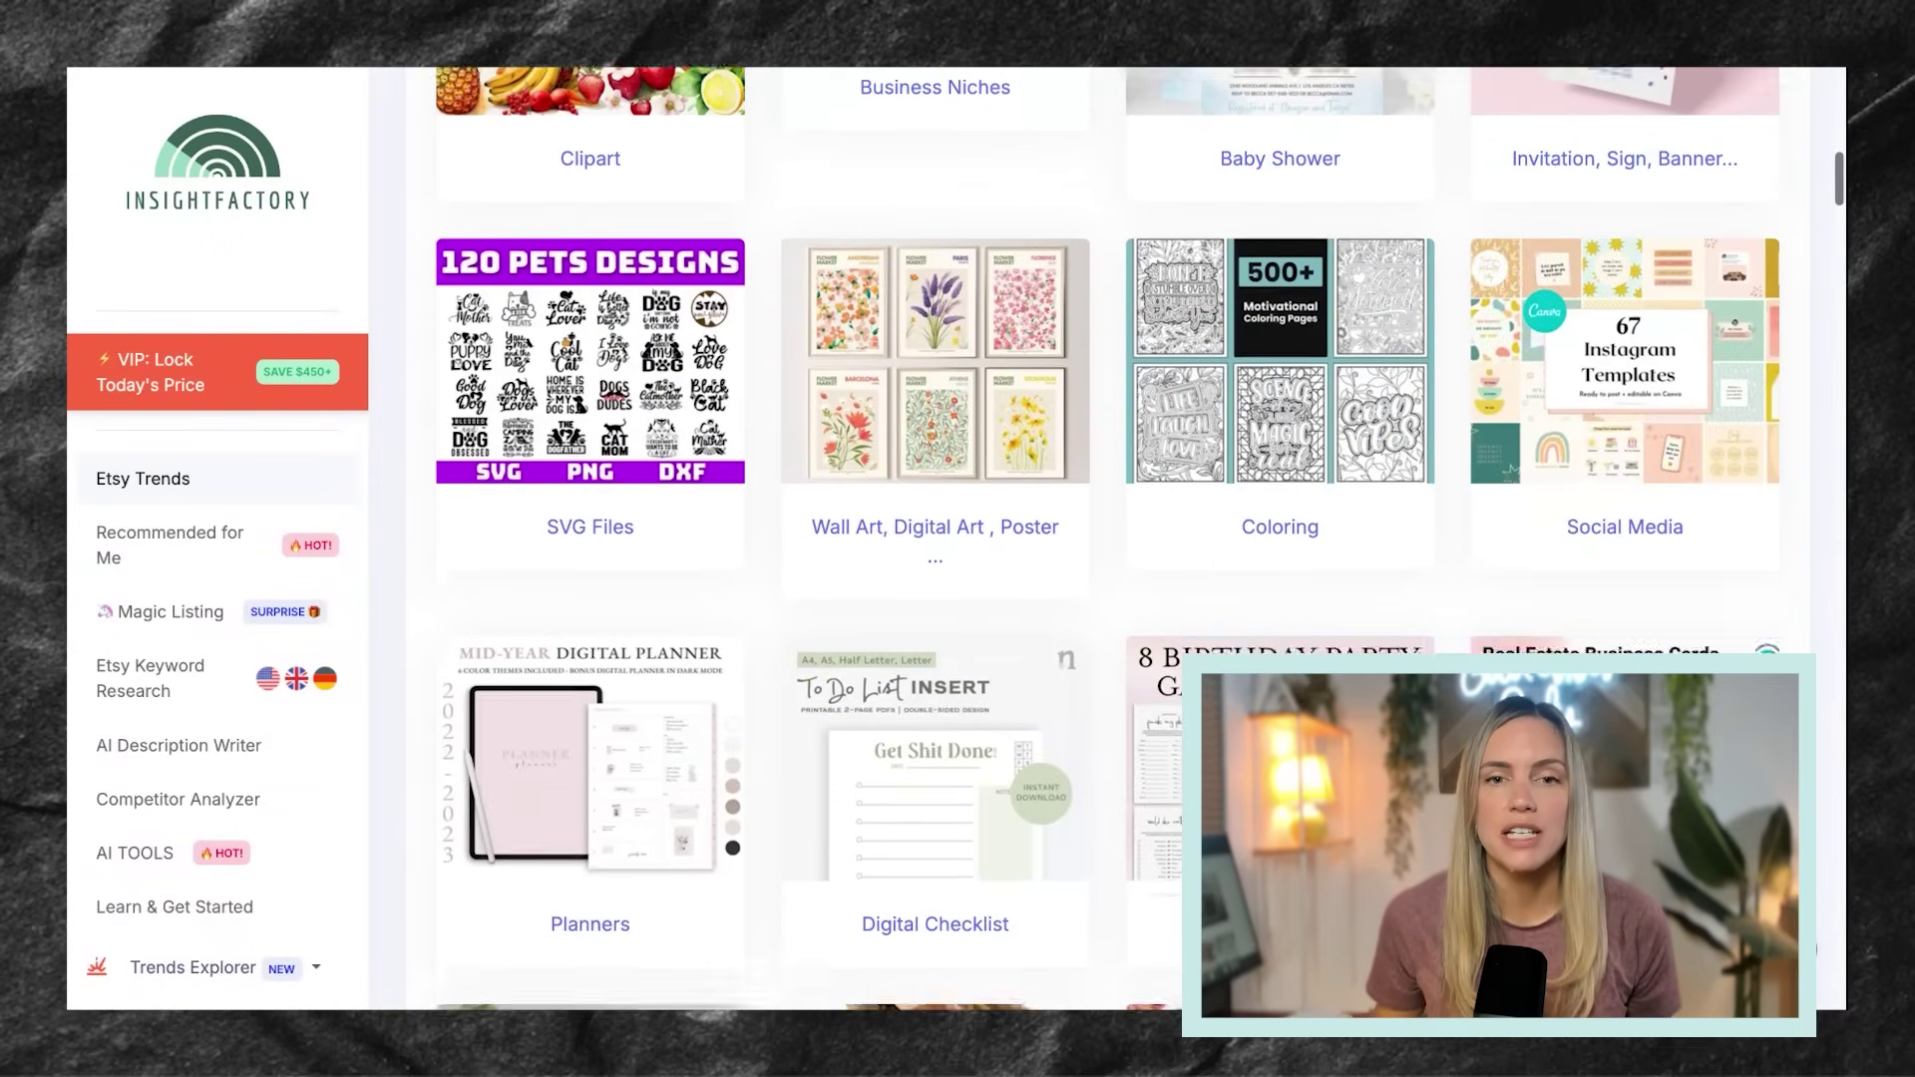
scroll(1125, 538, "down", 4)
scroll(1125, 539, "down", 3)
scroll(1125, 539, "down", 7)
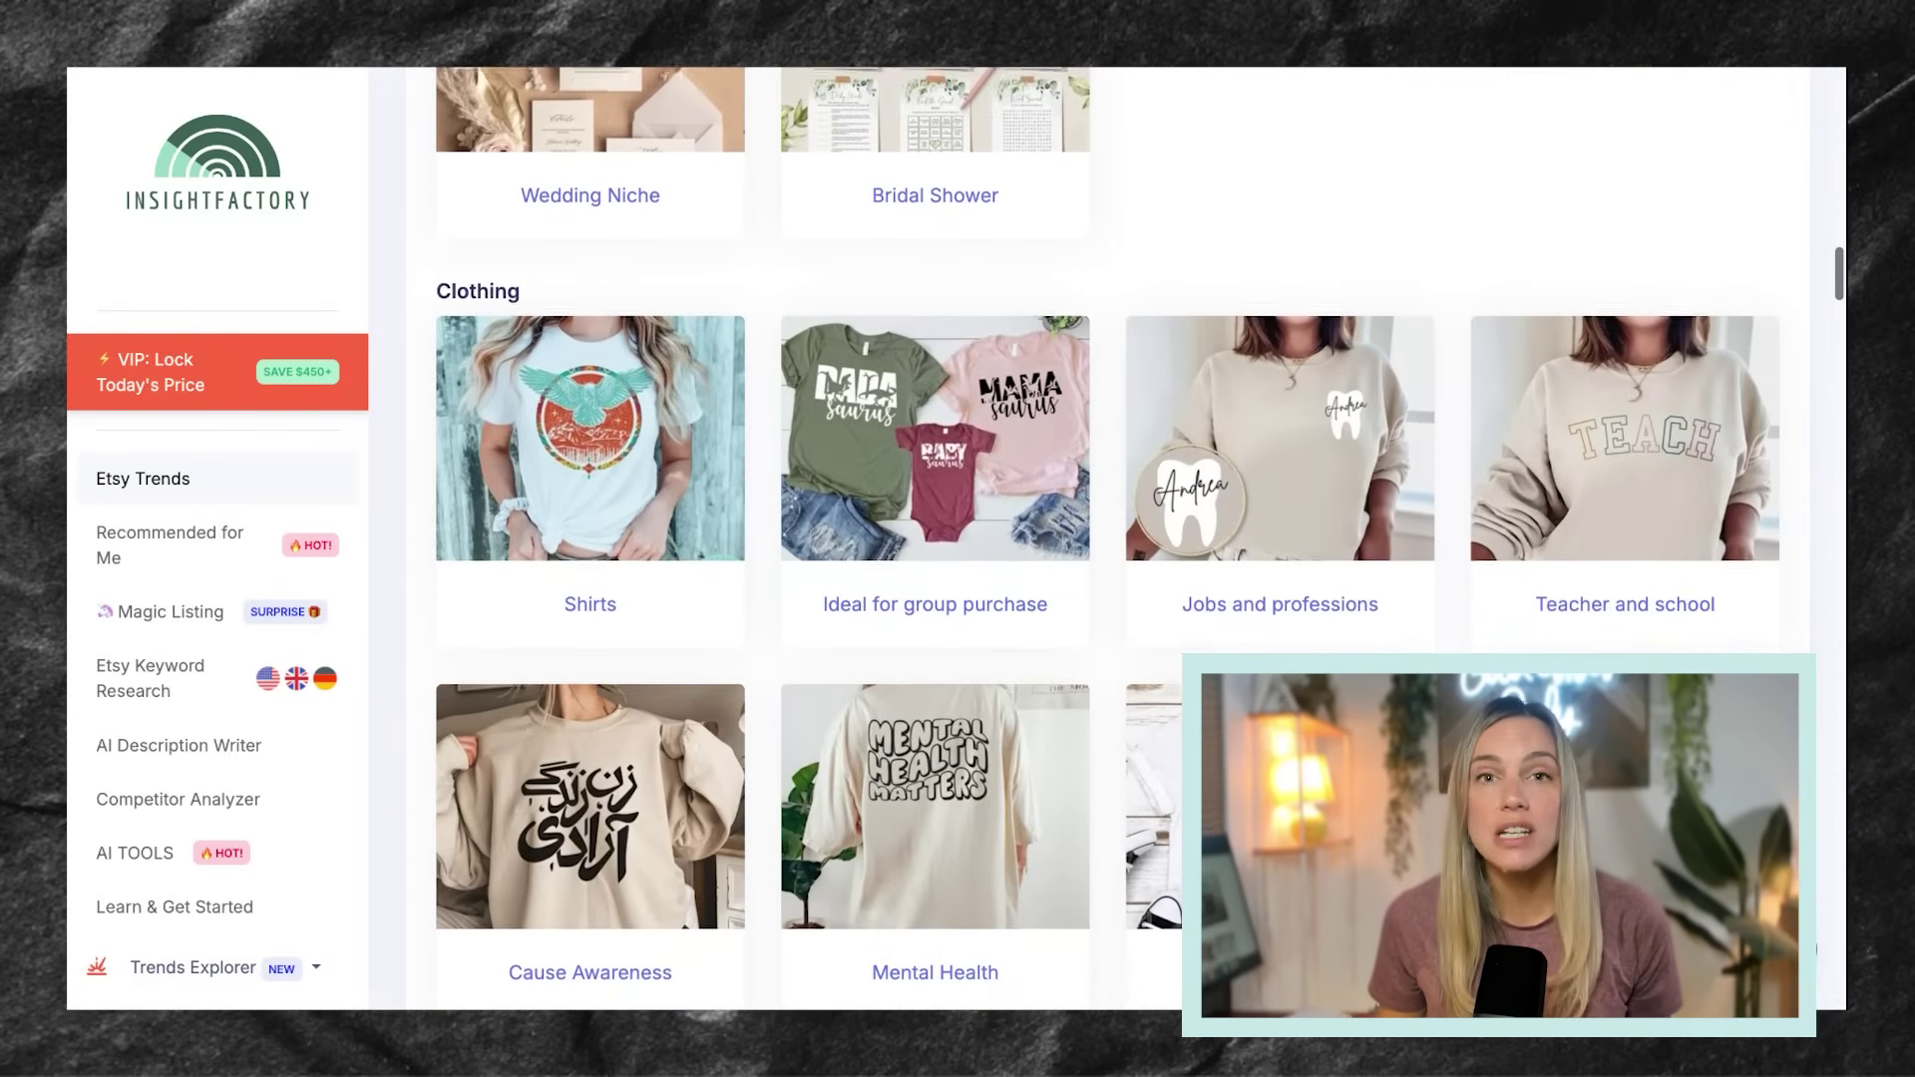
scroll(1125, 539, "down", 2)
scroll(1125, 539, "down", 5)
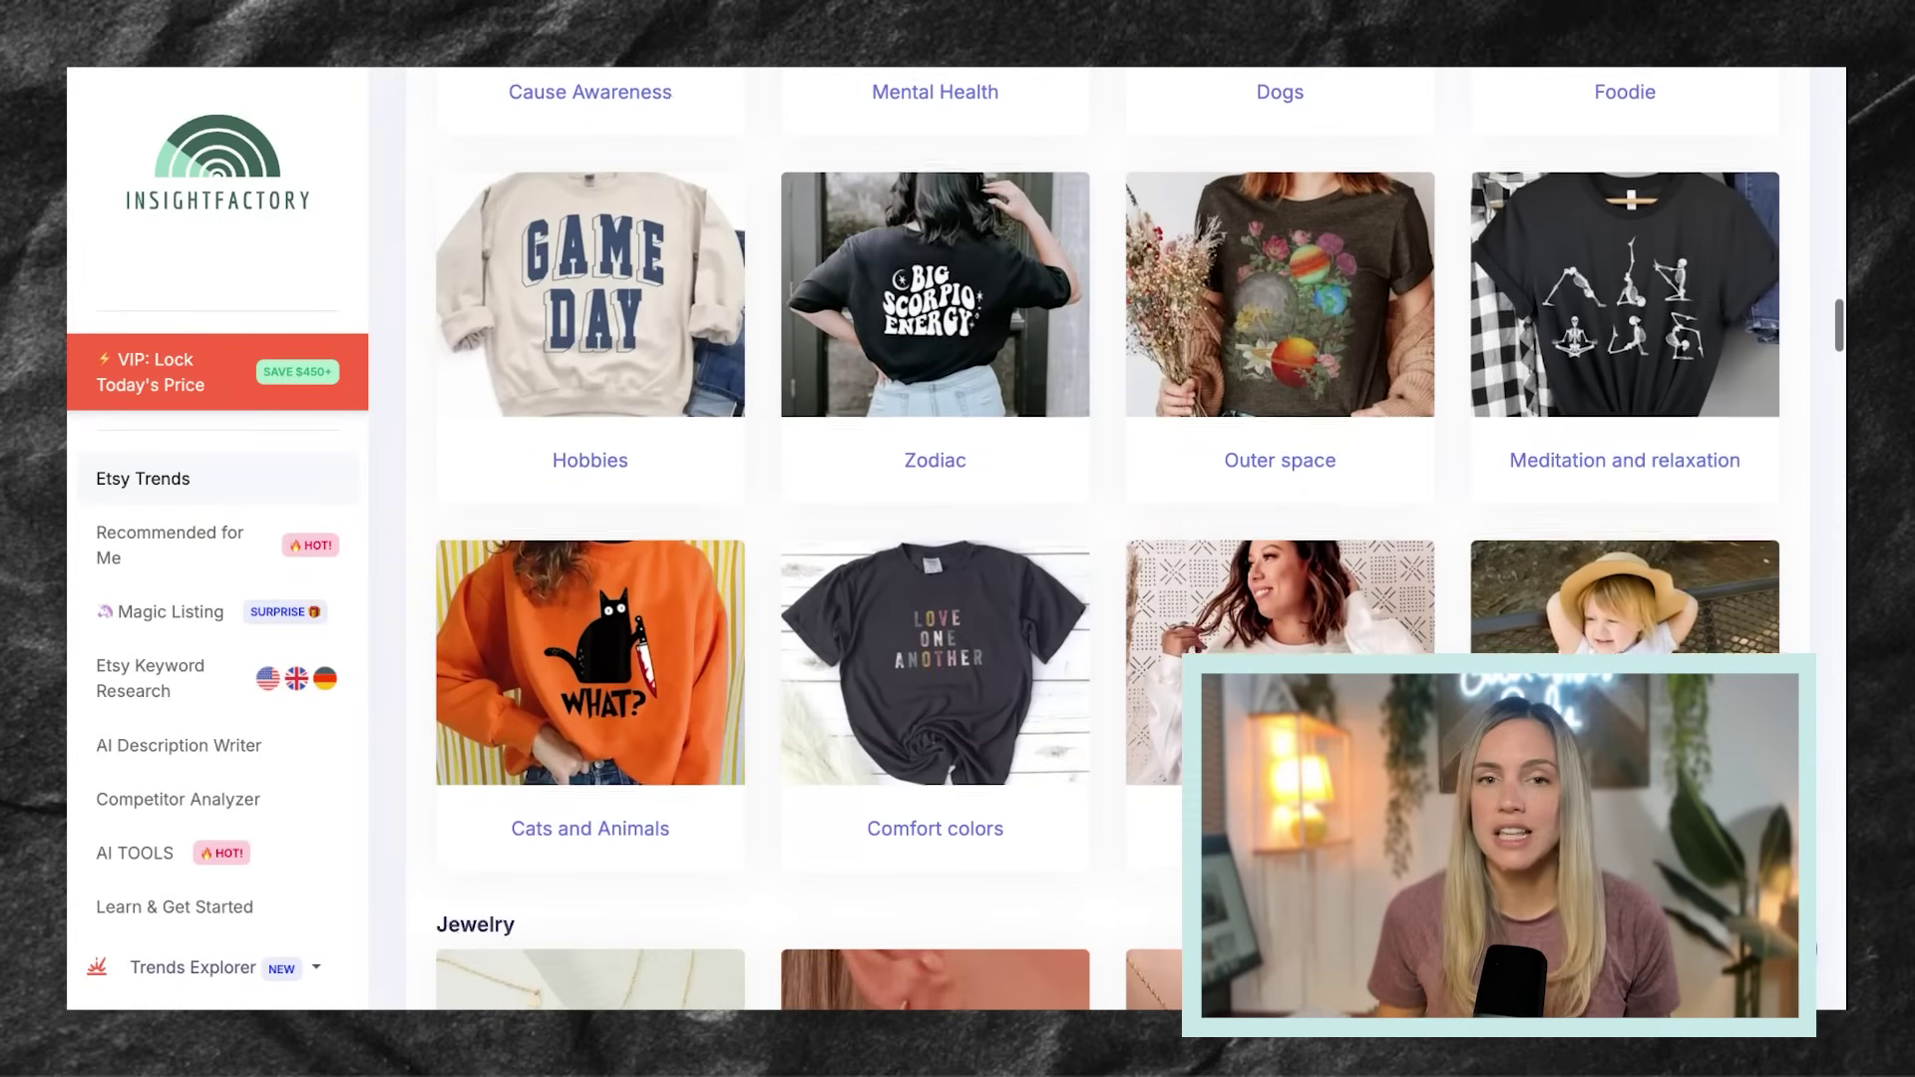
scroll(1125, 538, "down", 6)
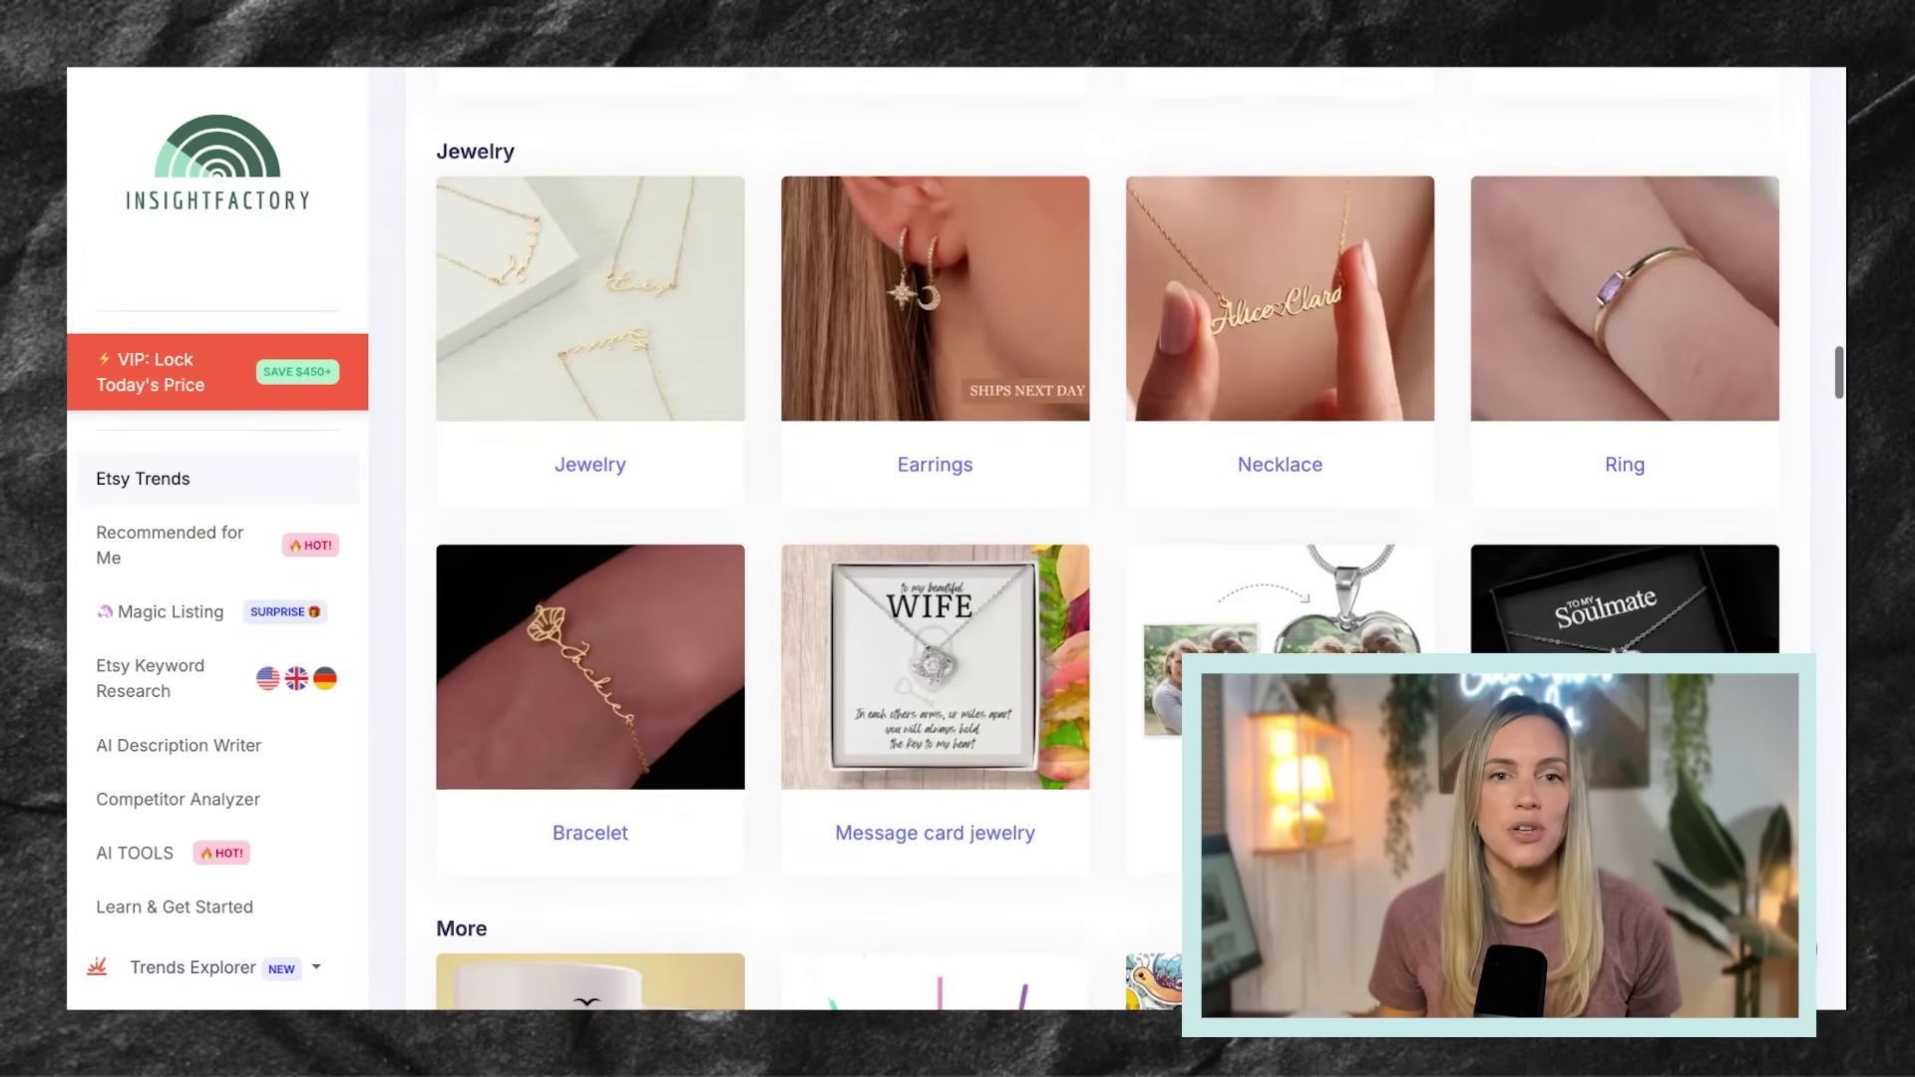
scroll(1125, 538, "down", 4)
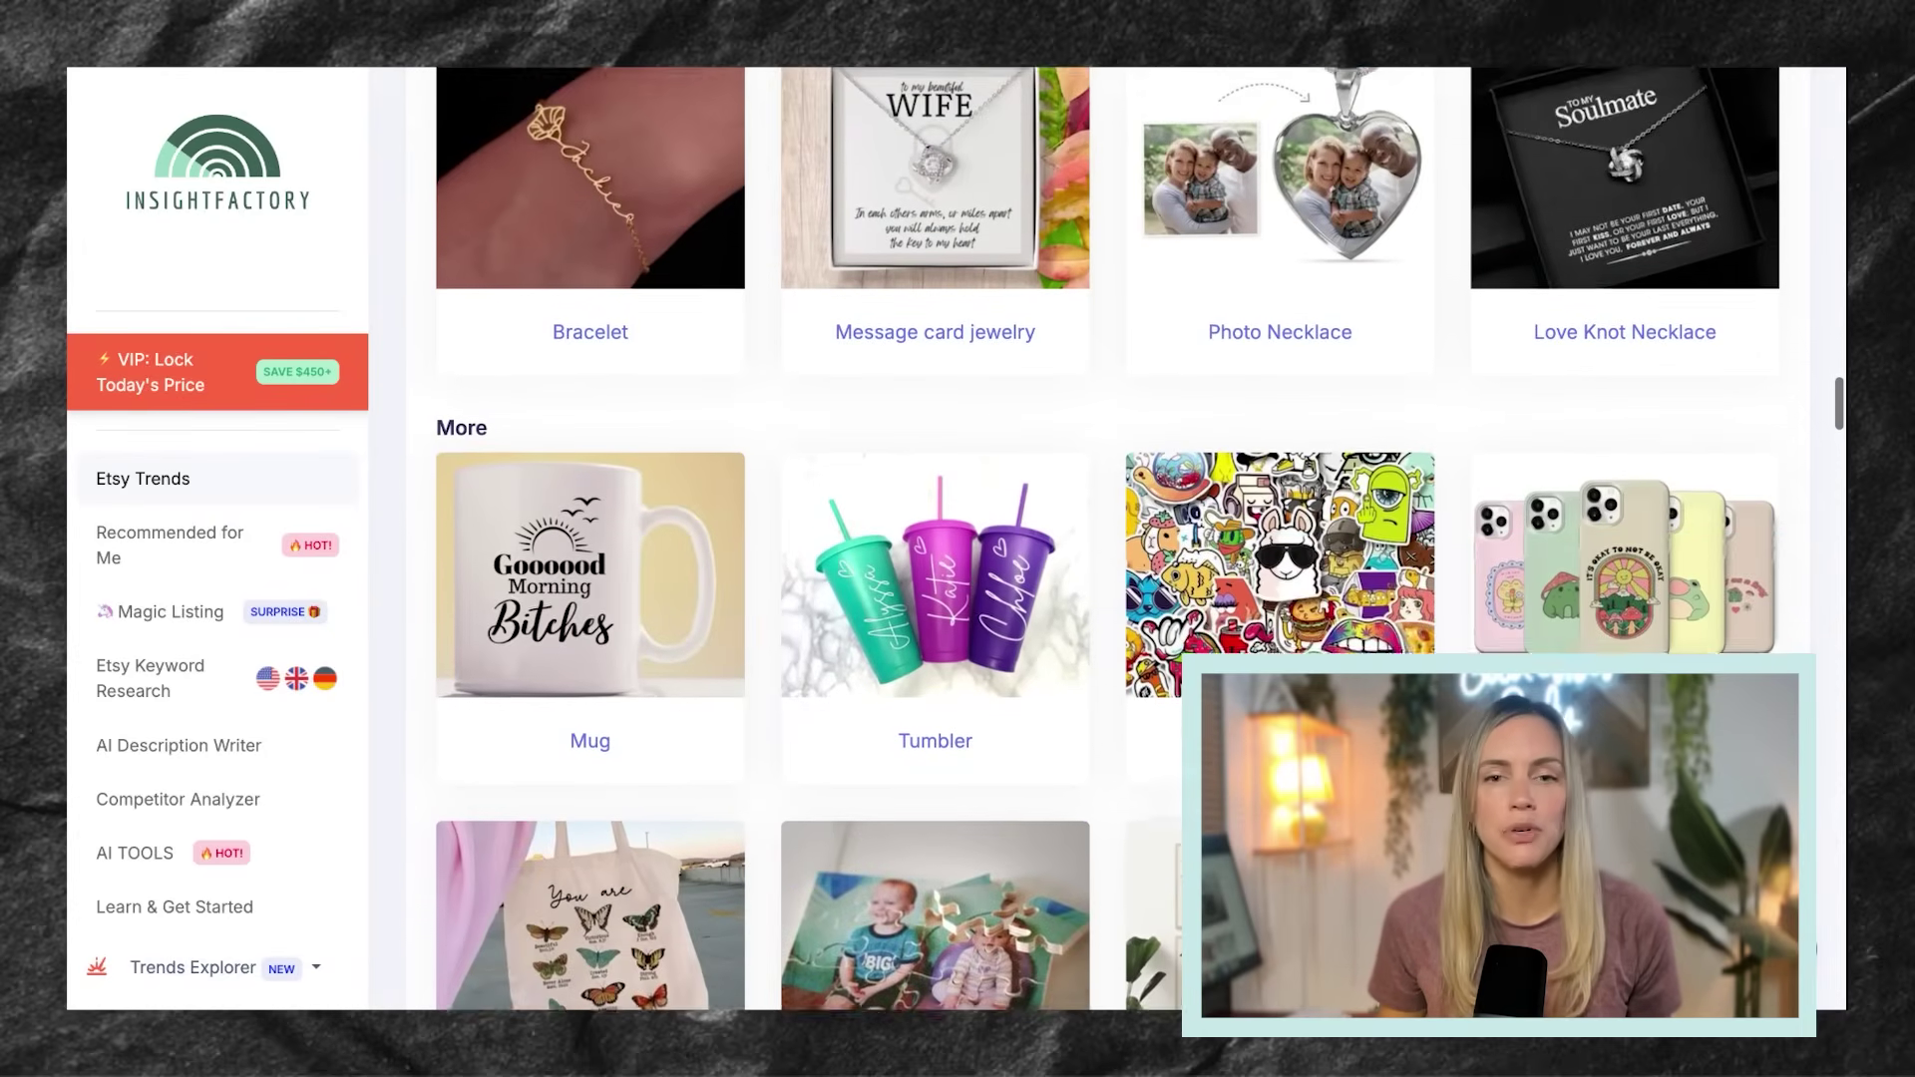
scroll(1125, 539, "down", 1)
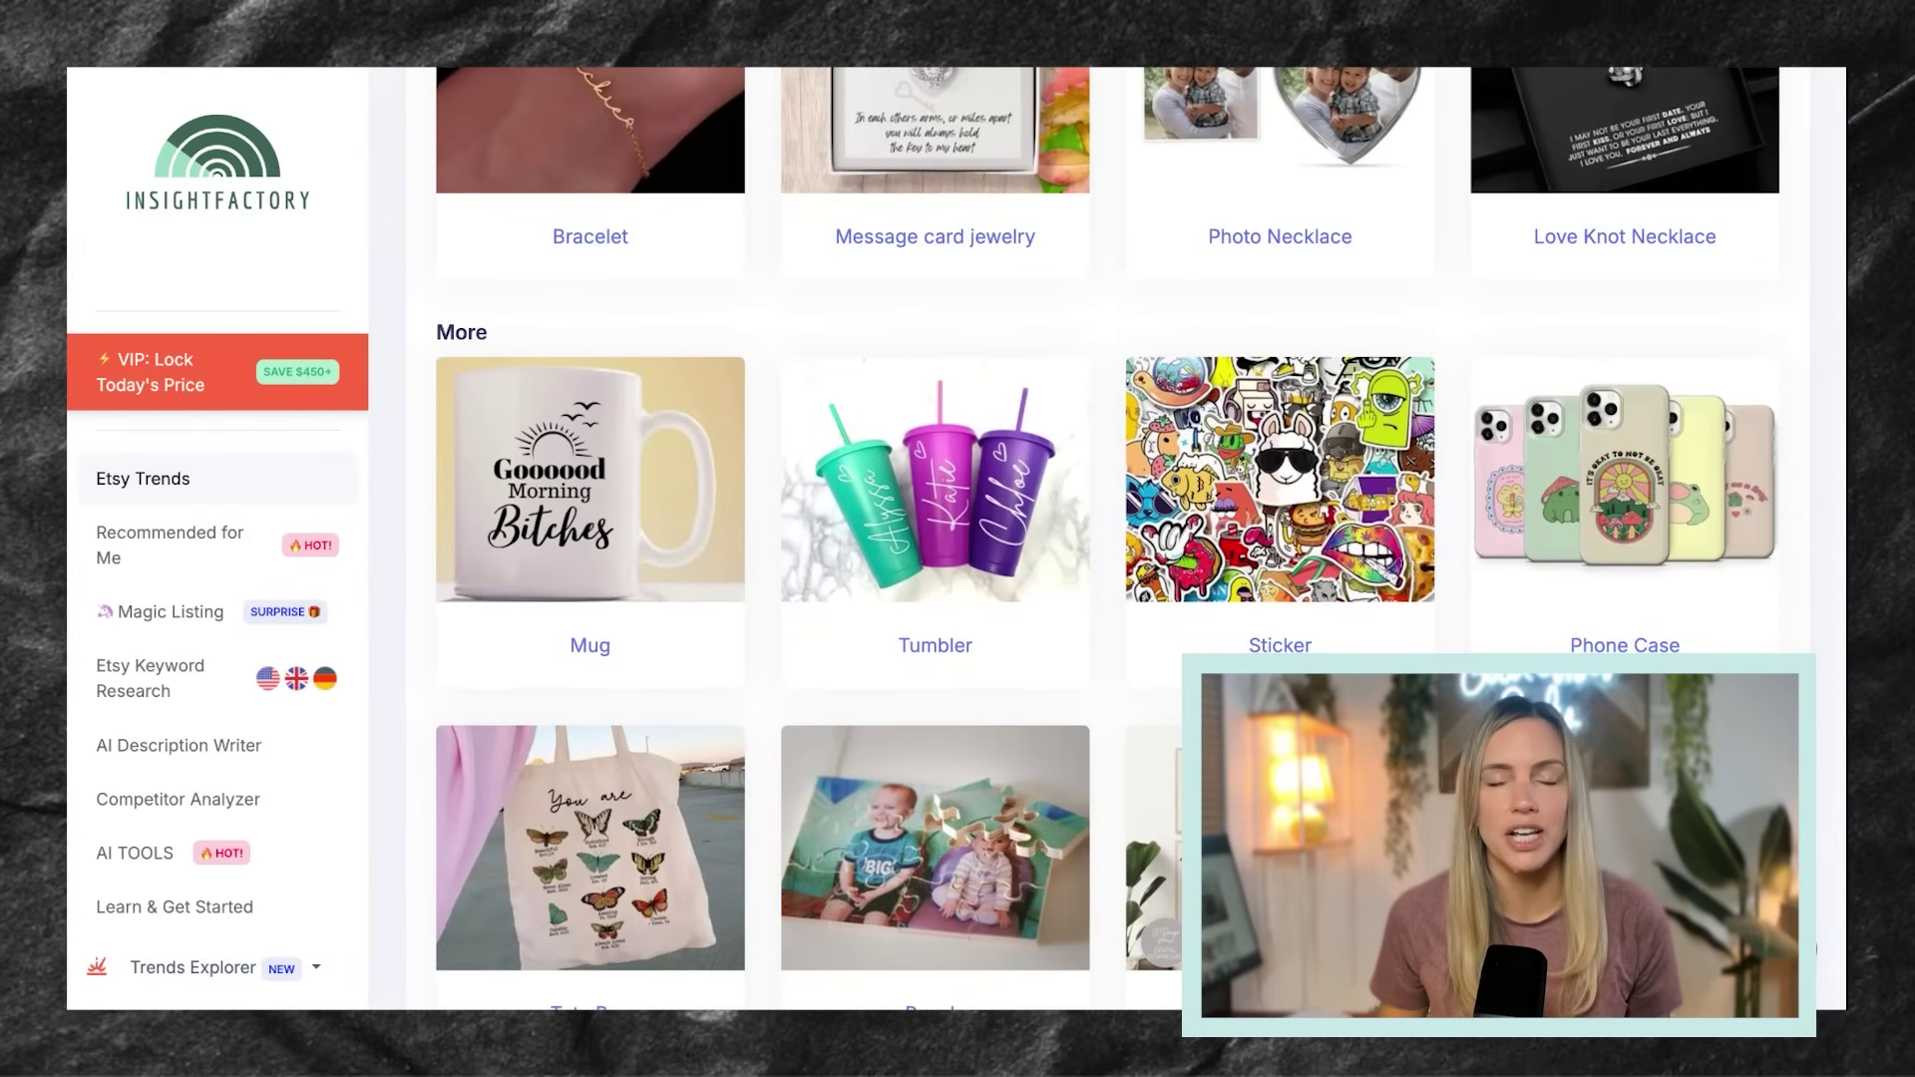
scroll(1125, 539, "down", 2)
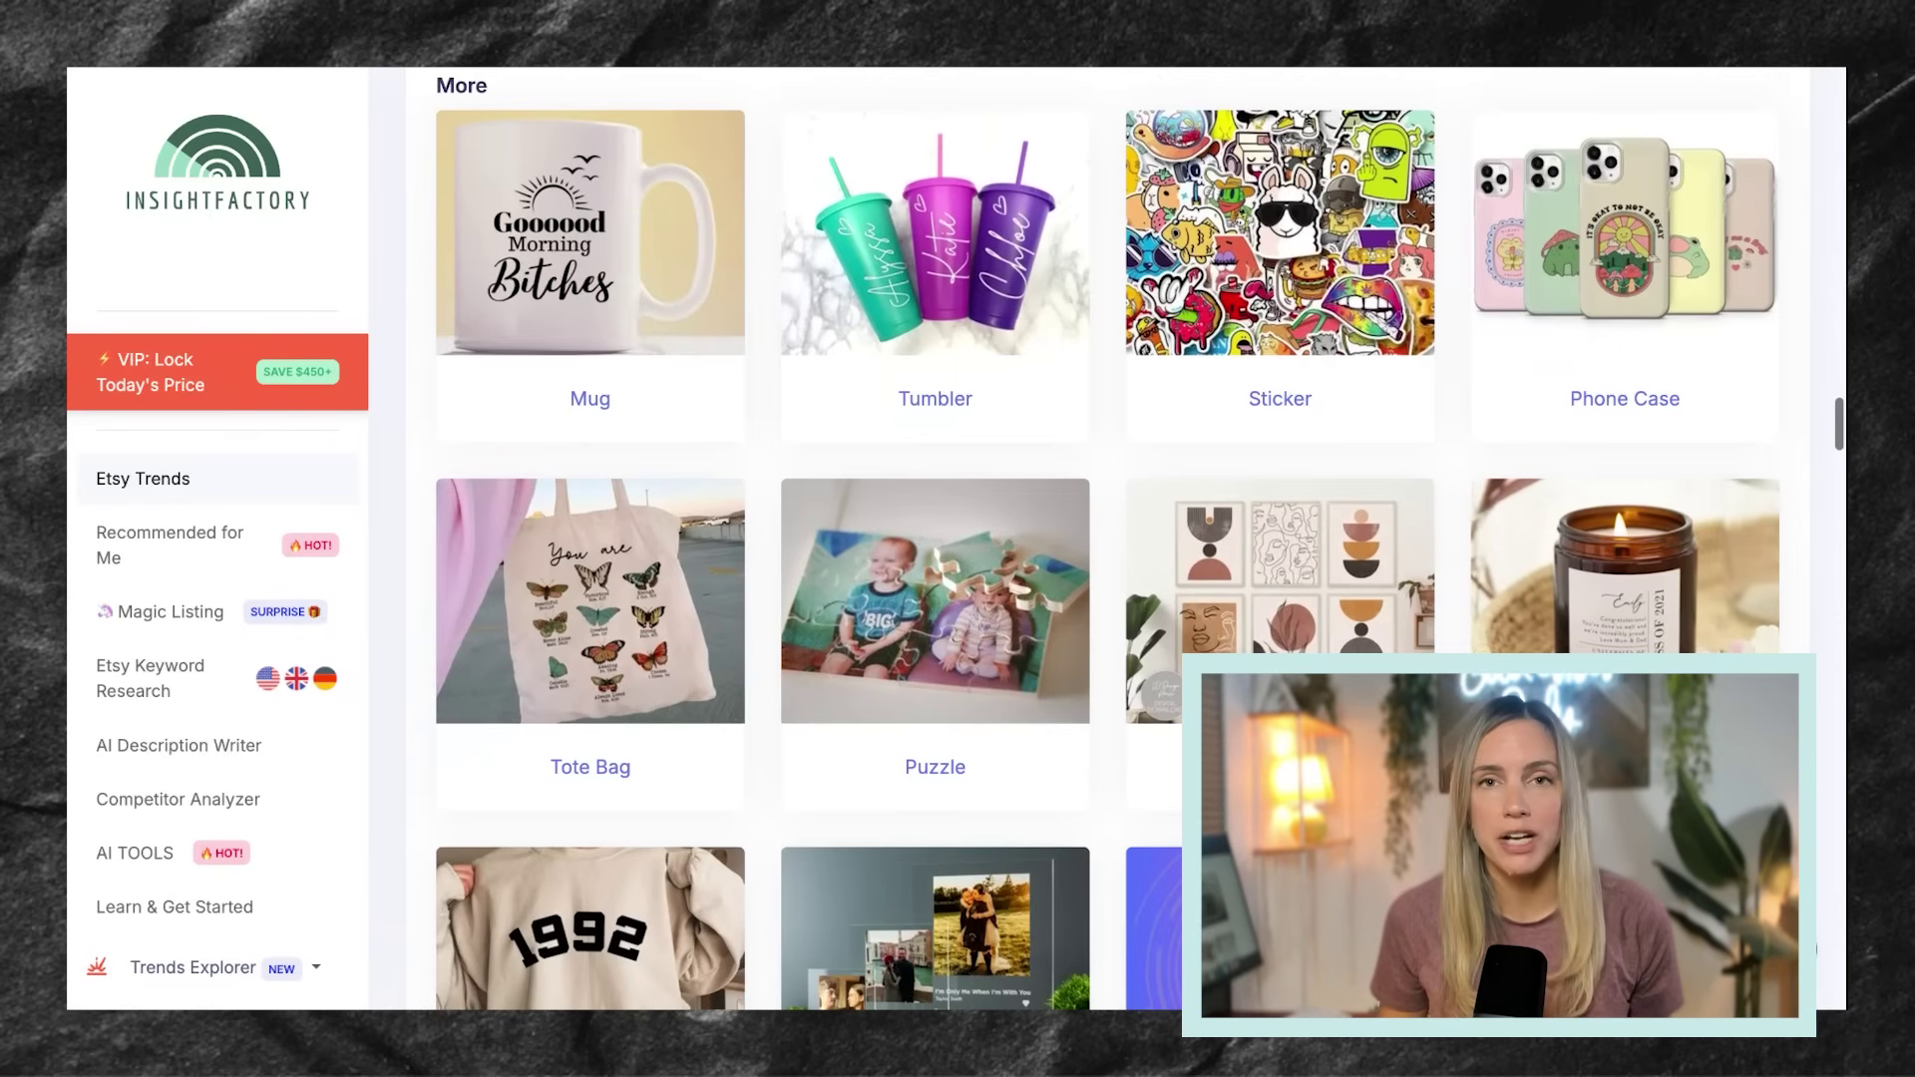
scroll(1125, 538, "up", 4)
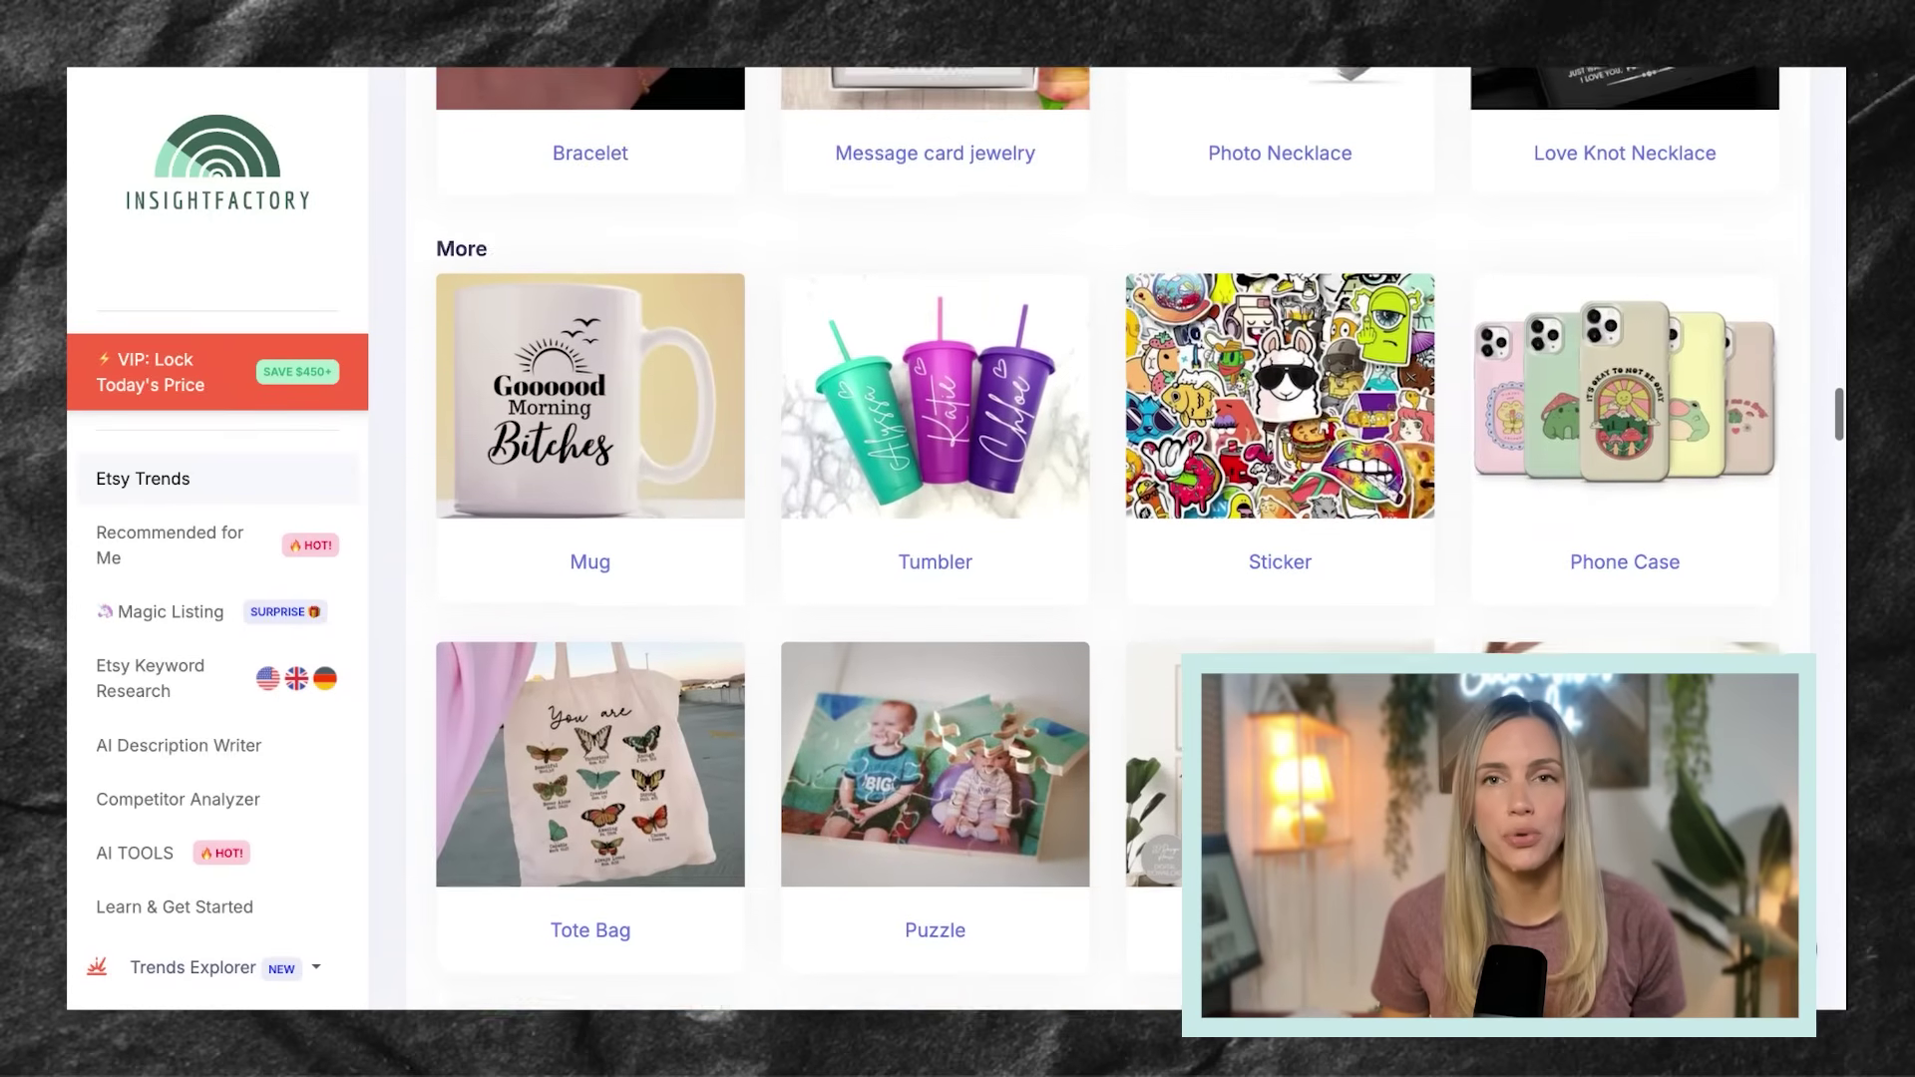
scroll(1125, 538, "up", 2)
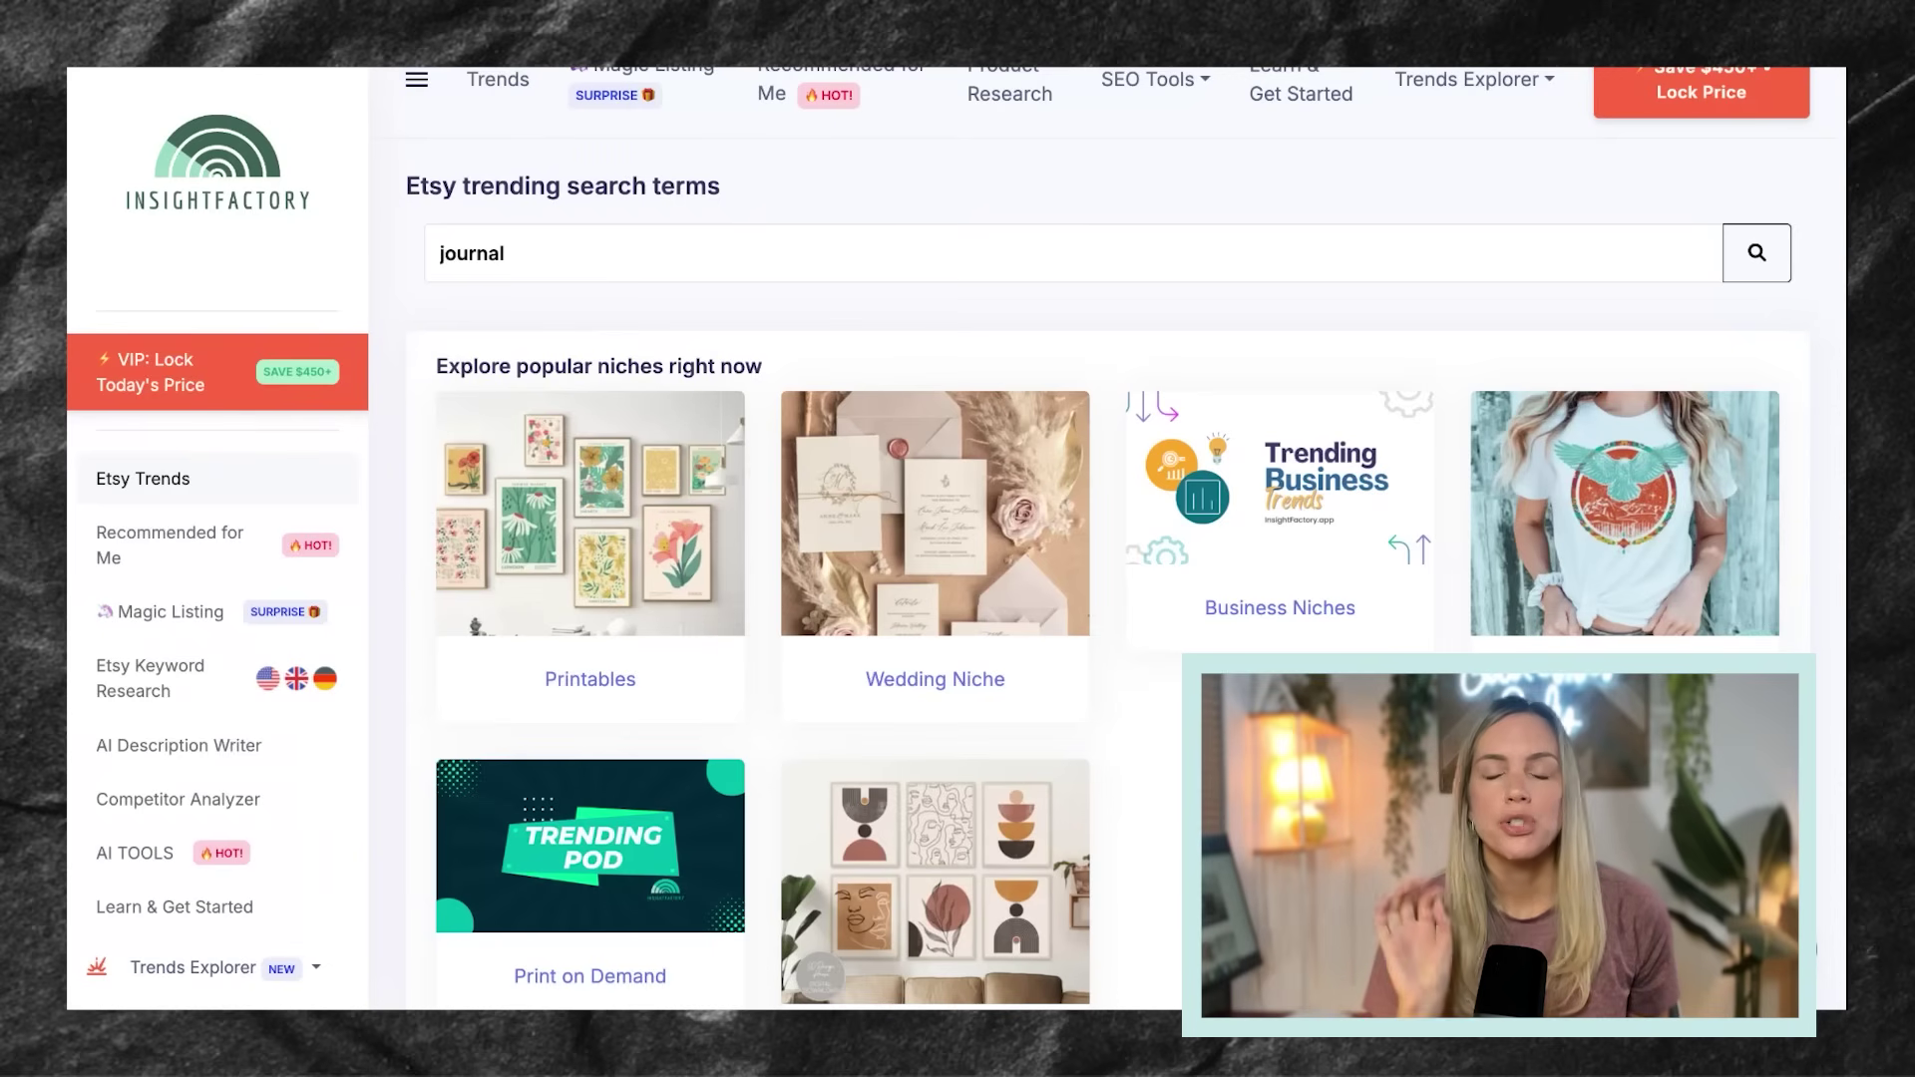
Step: Search the Etsy trending search terms for "journal" and look over the first trend cards
scroll(1107, 529, "down", 1)
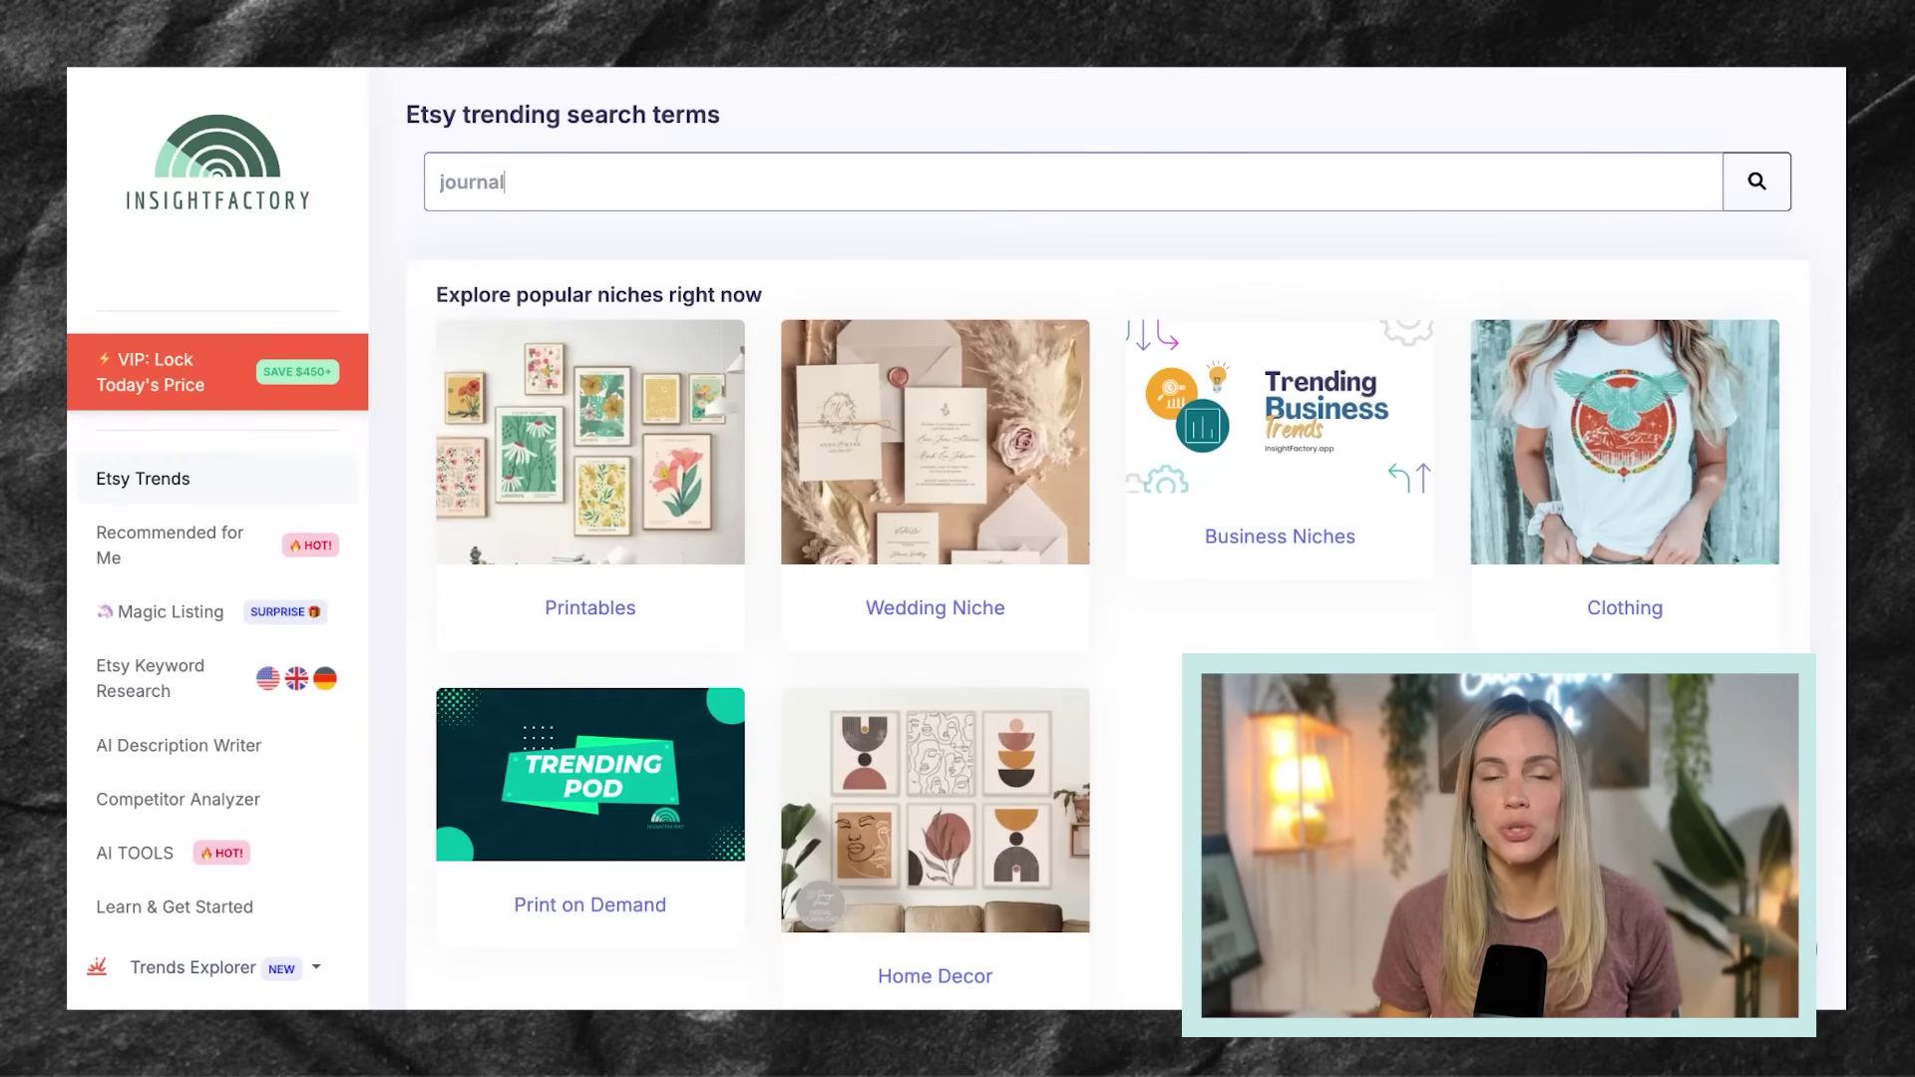
left_click(1756, 181)
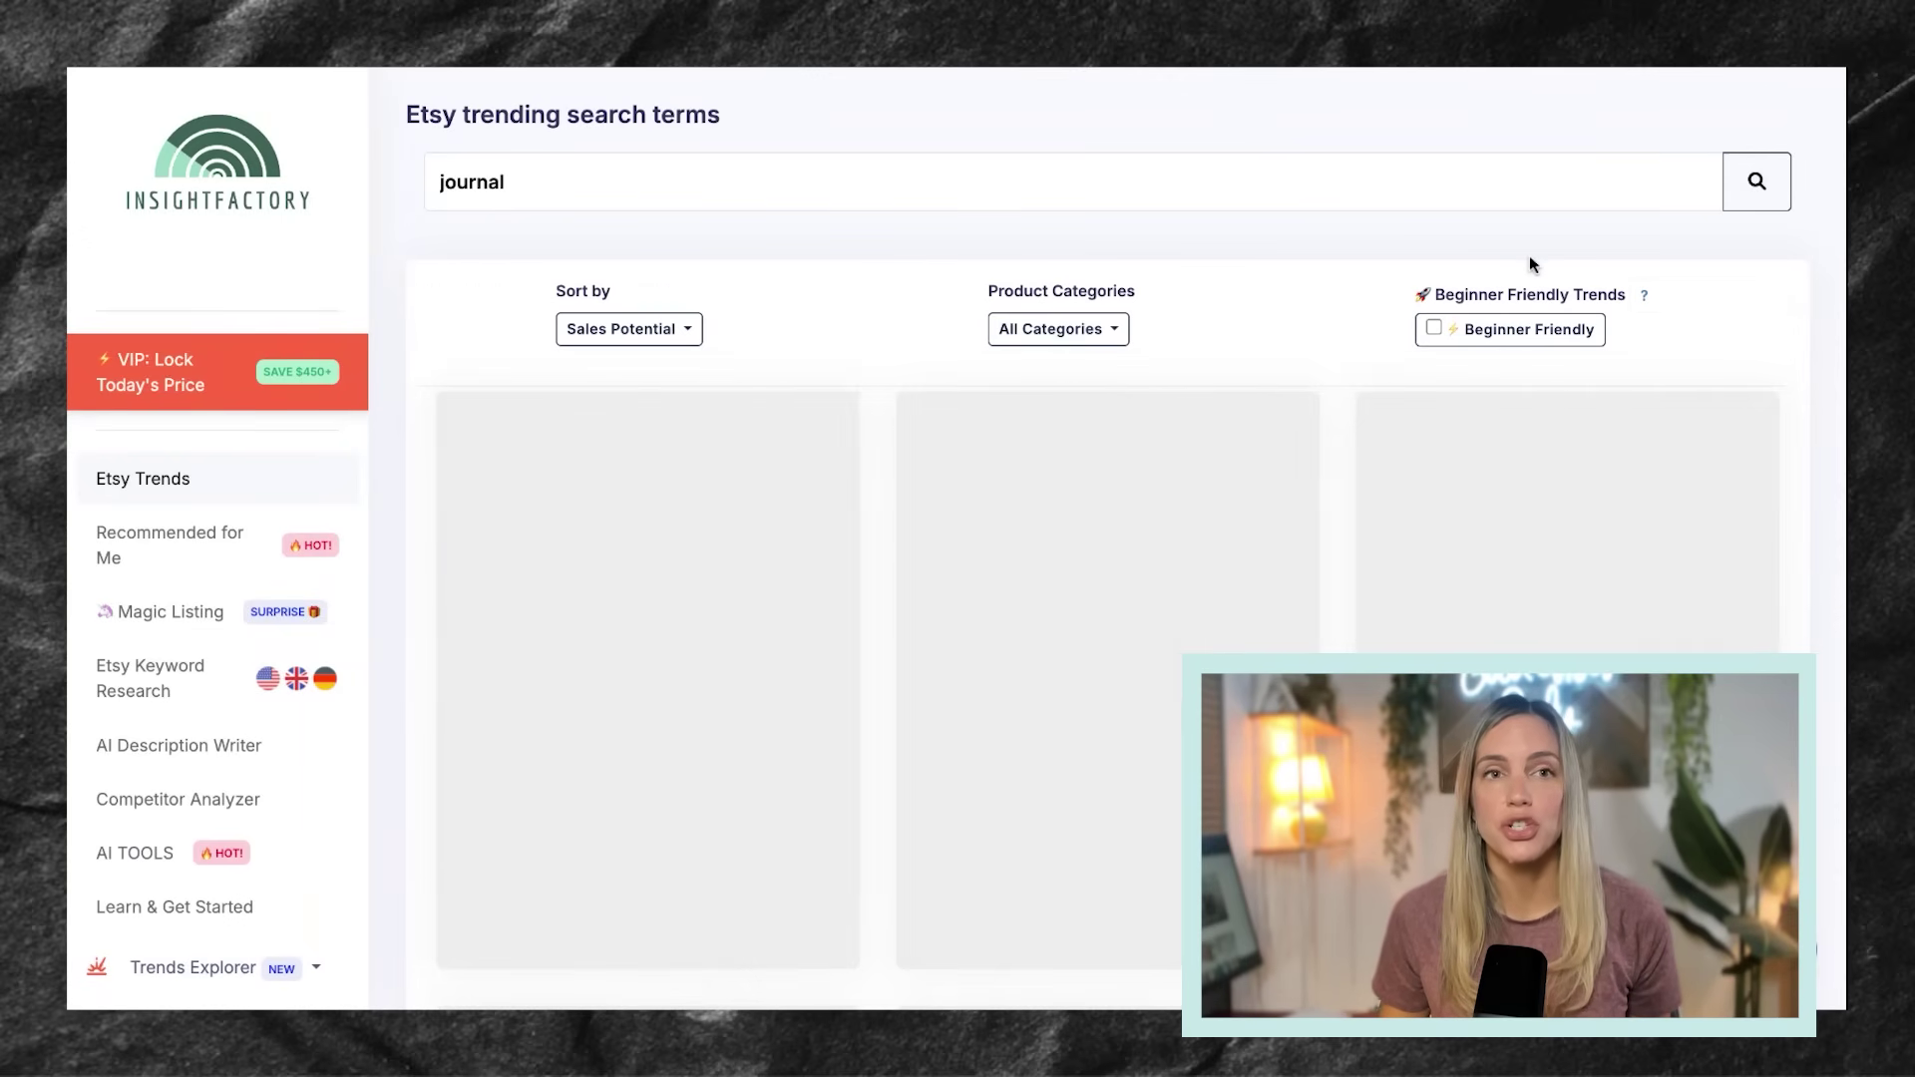
scroll(1533, 264, "down", 1)
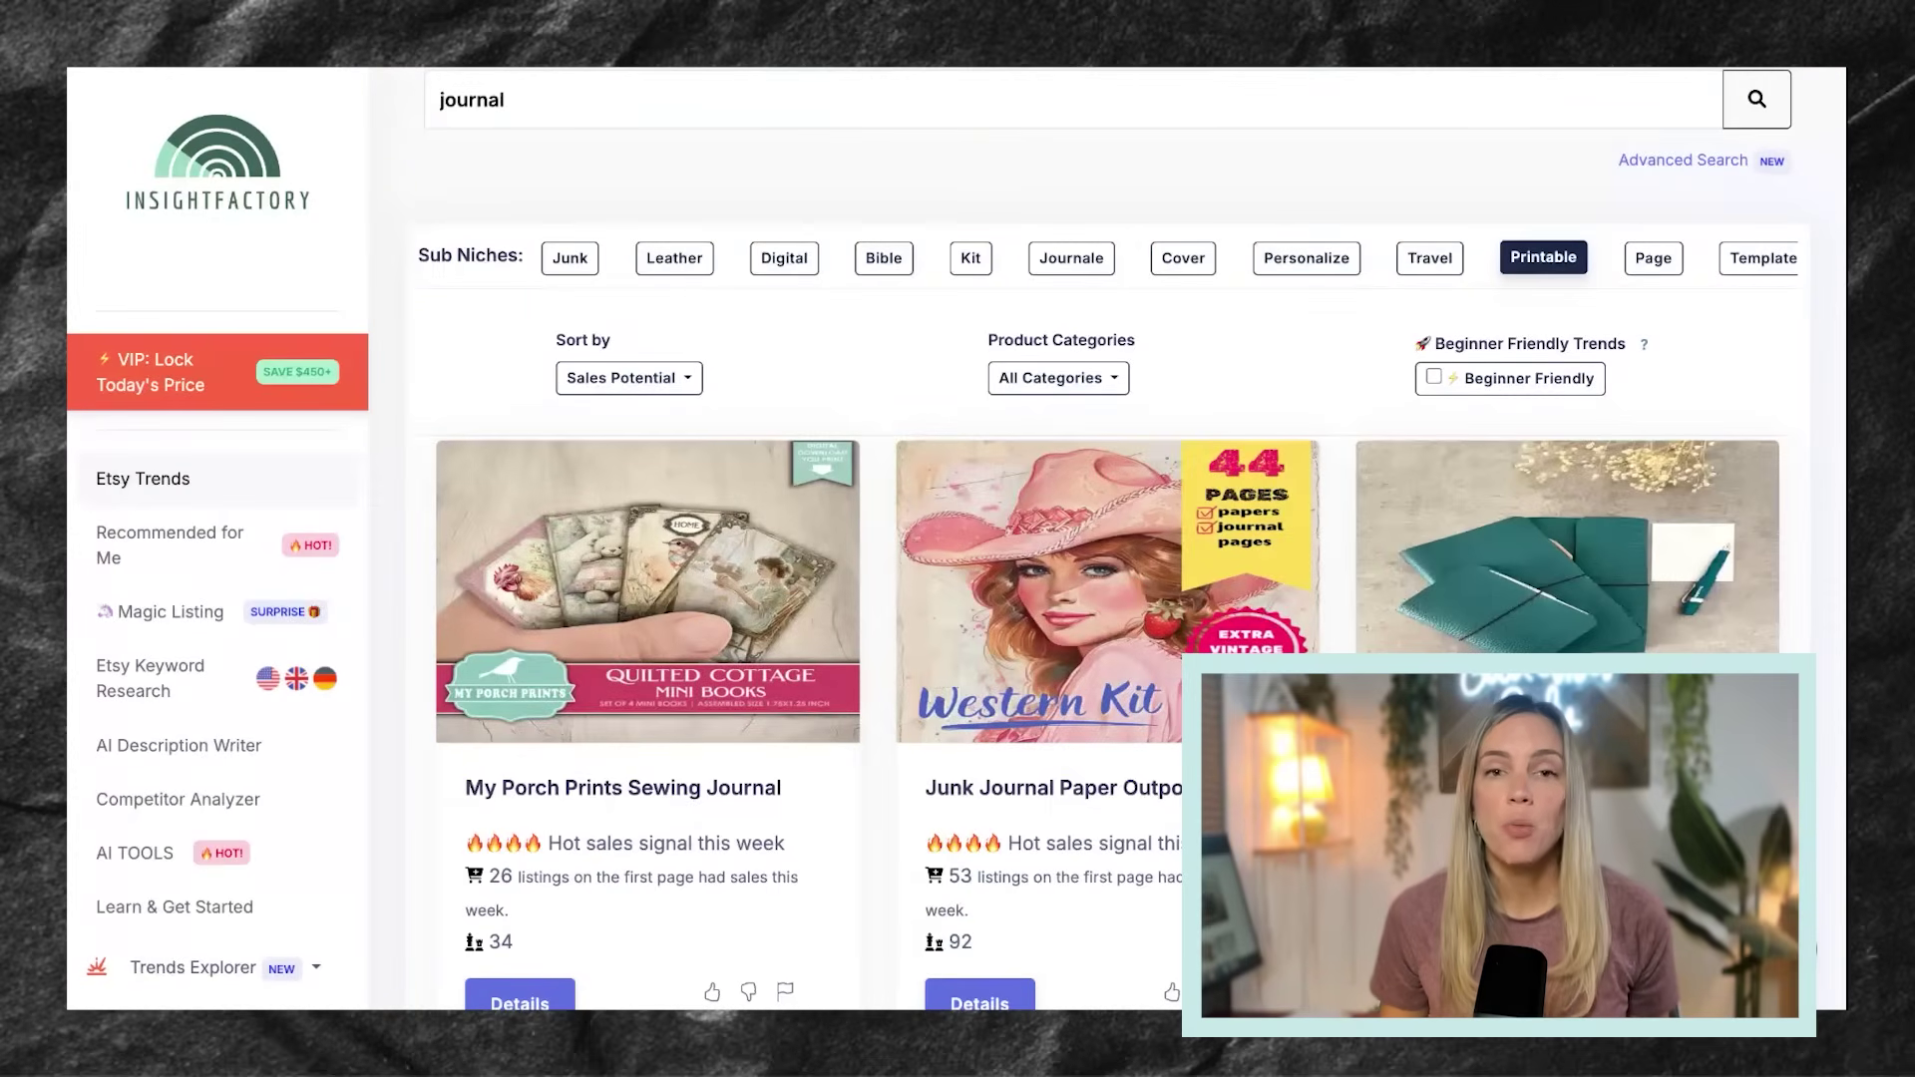
scroll(1355, 636, "down", 2)
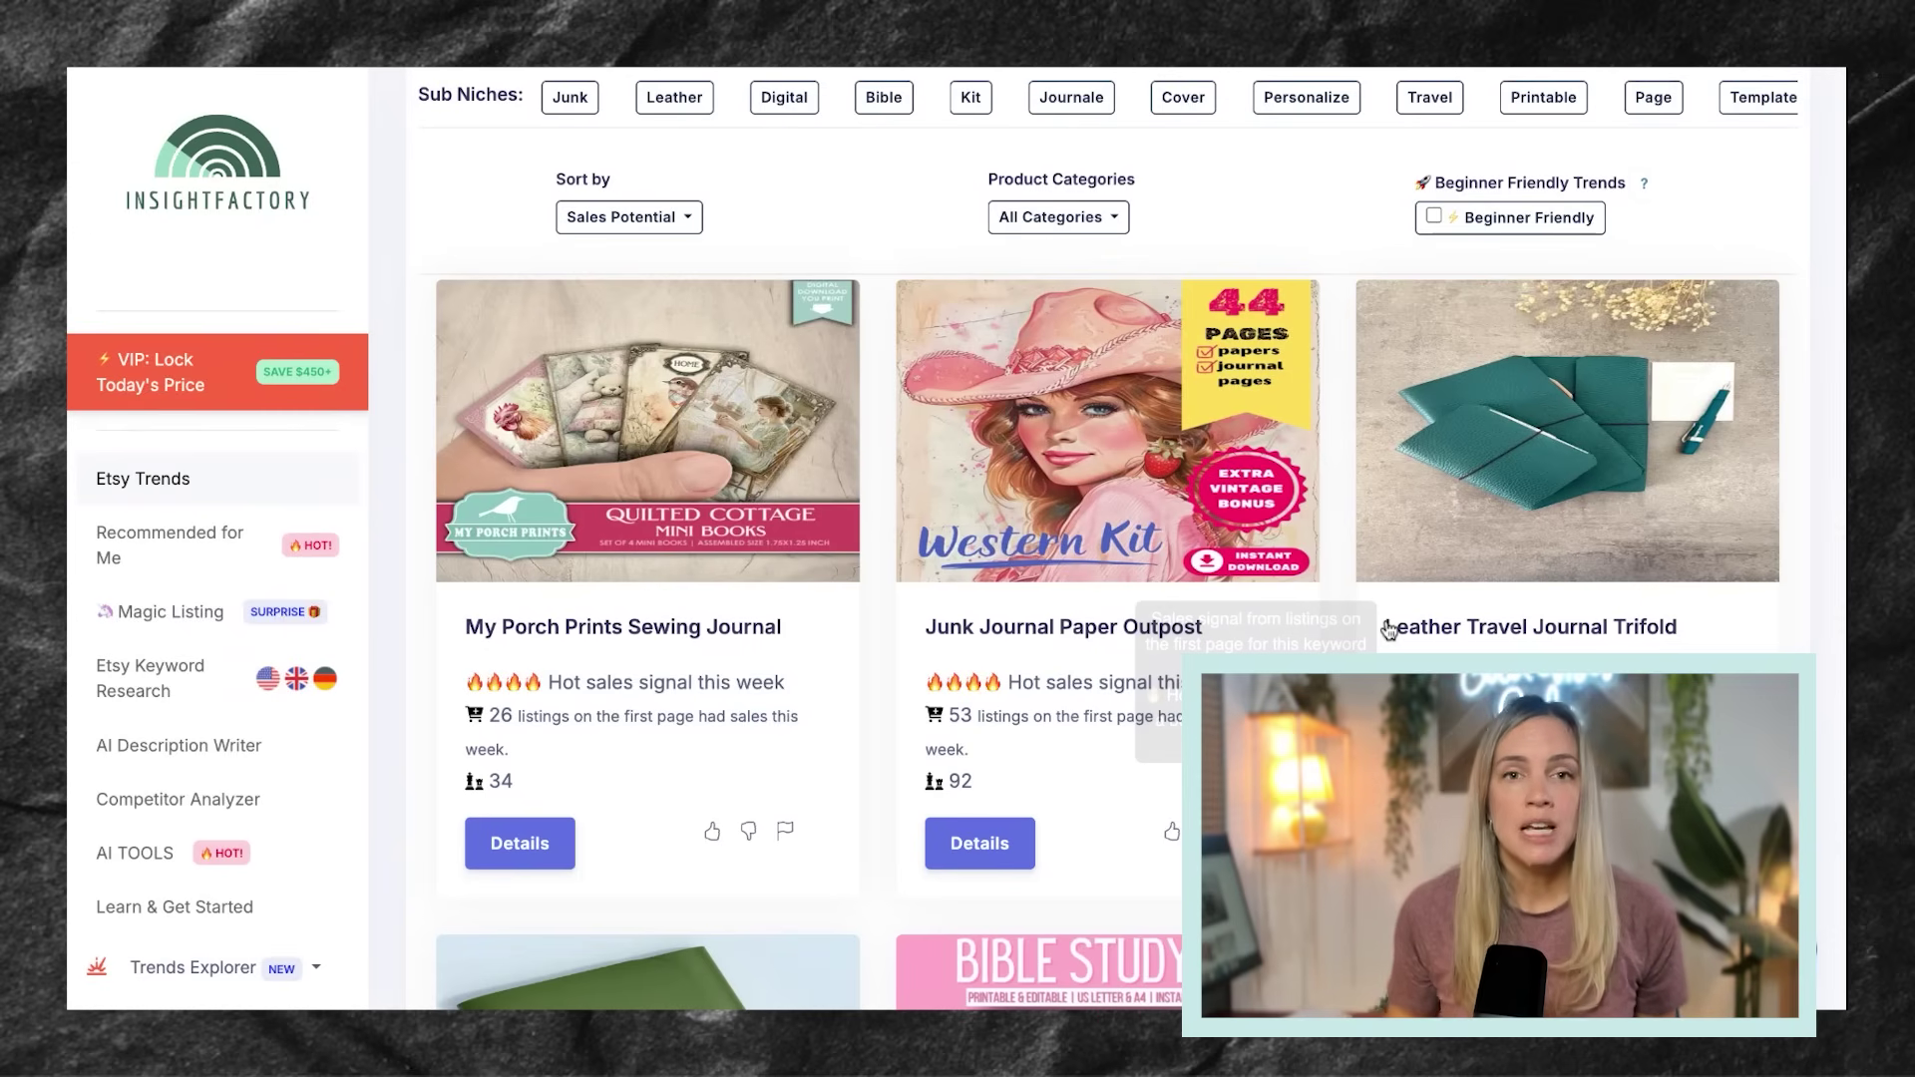
mouse_move(1656, 577)
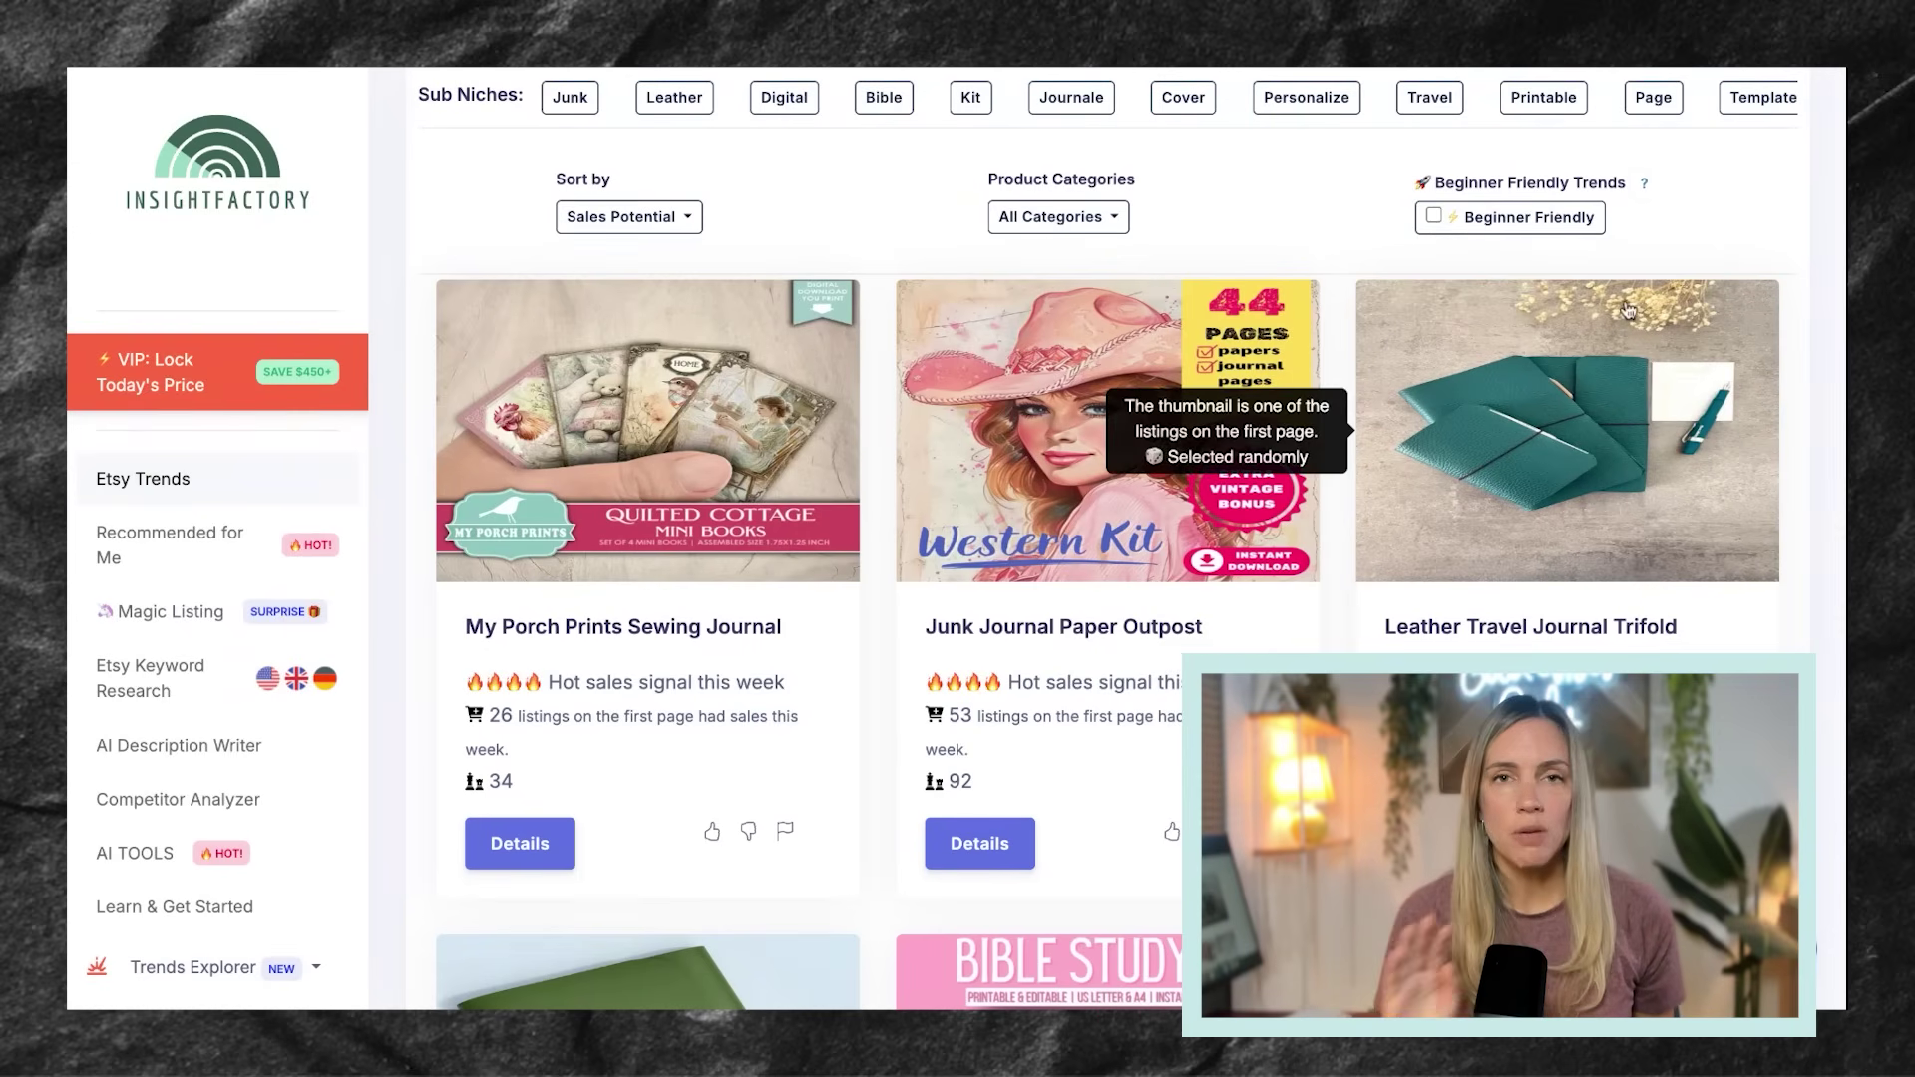
Step: Filter the journal trends to Only Physical Products and restrict them to Beginner Friendly trends
left_click(1089, 228)
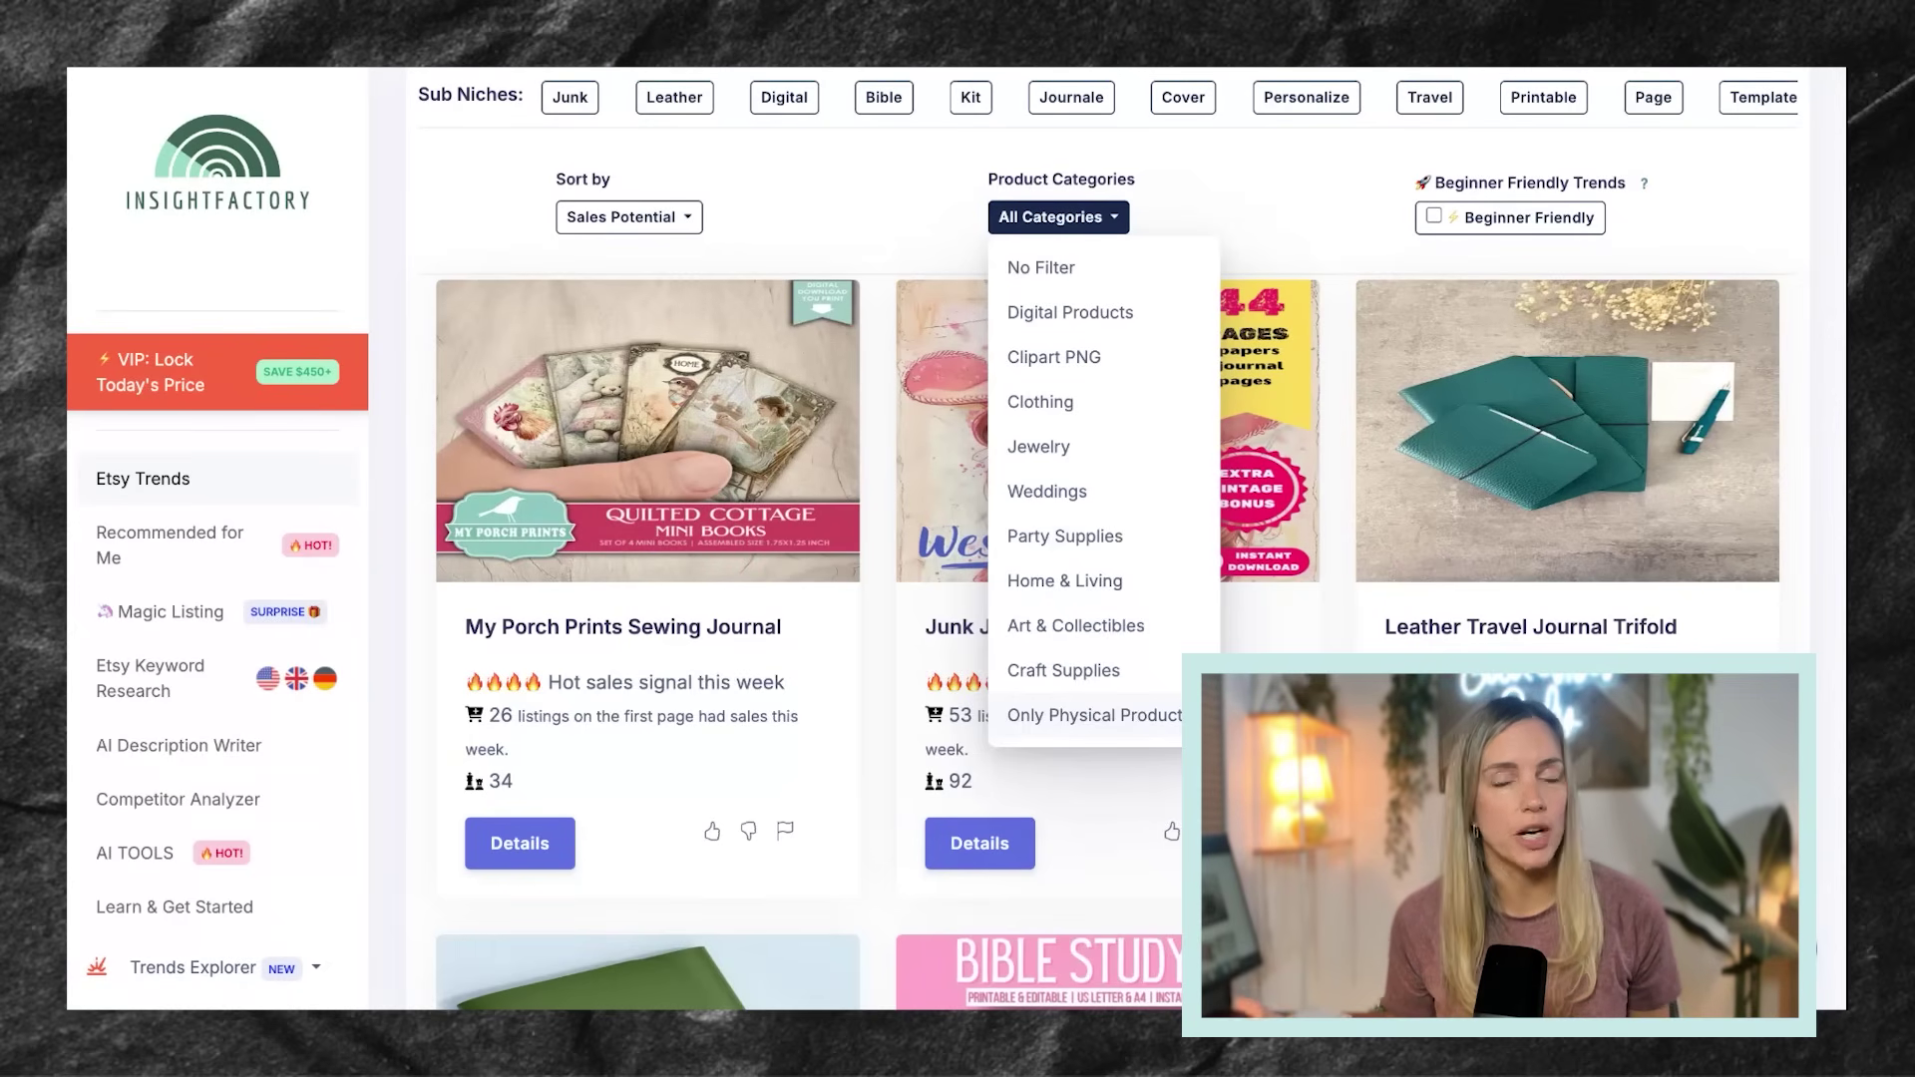
left_click(1096, 716)
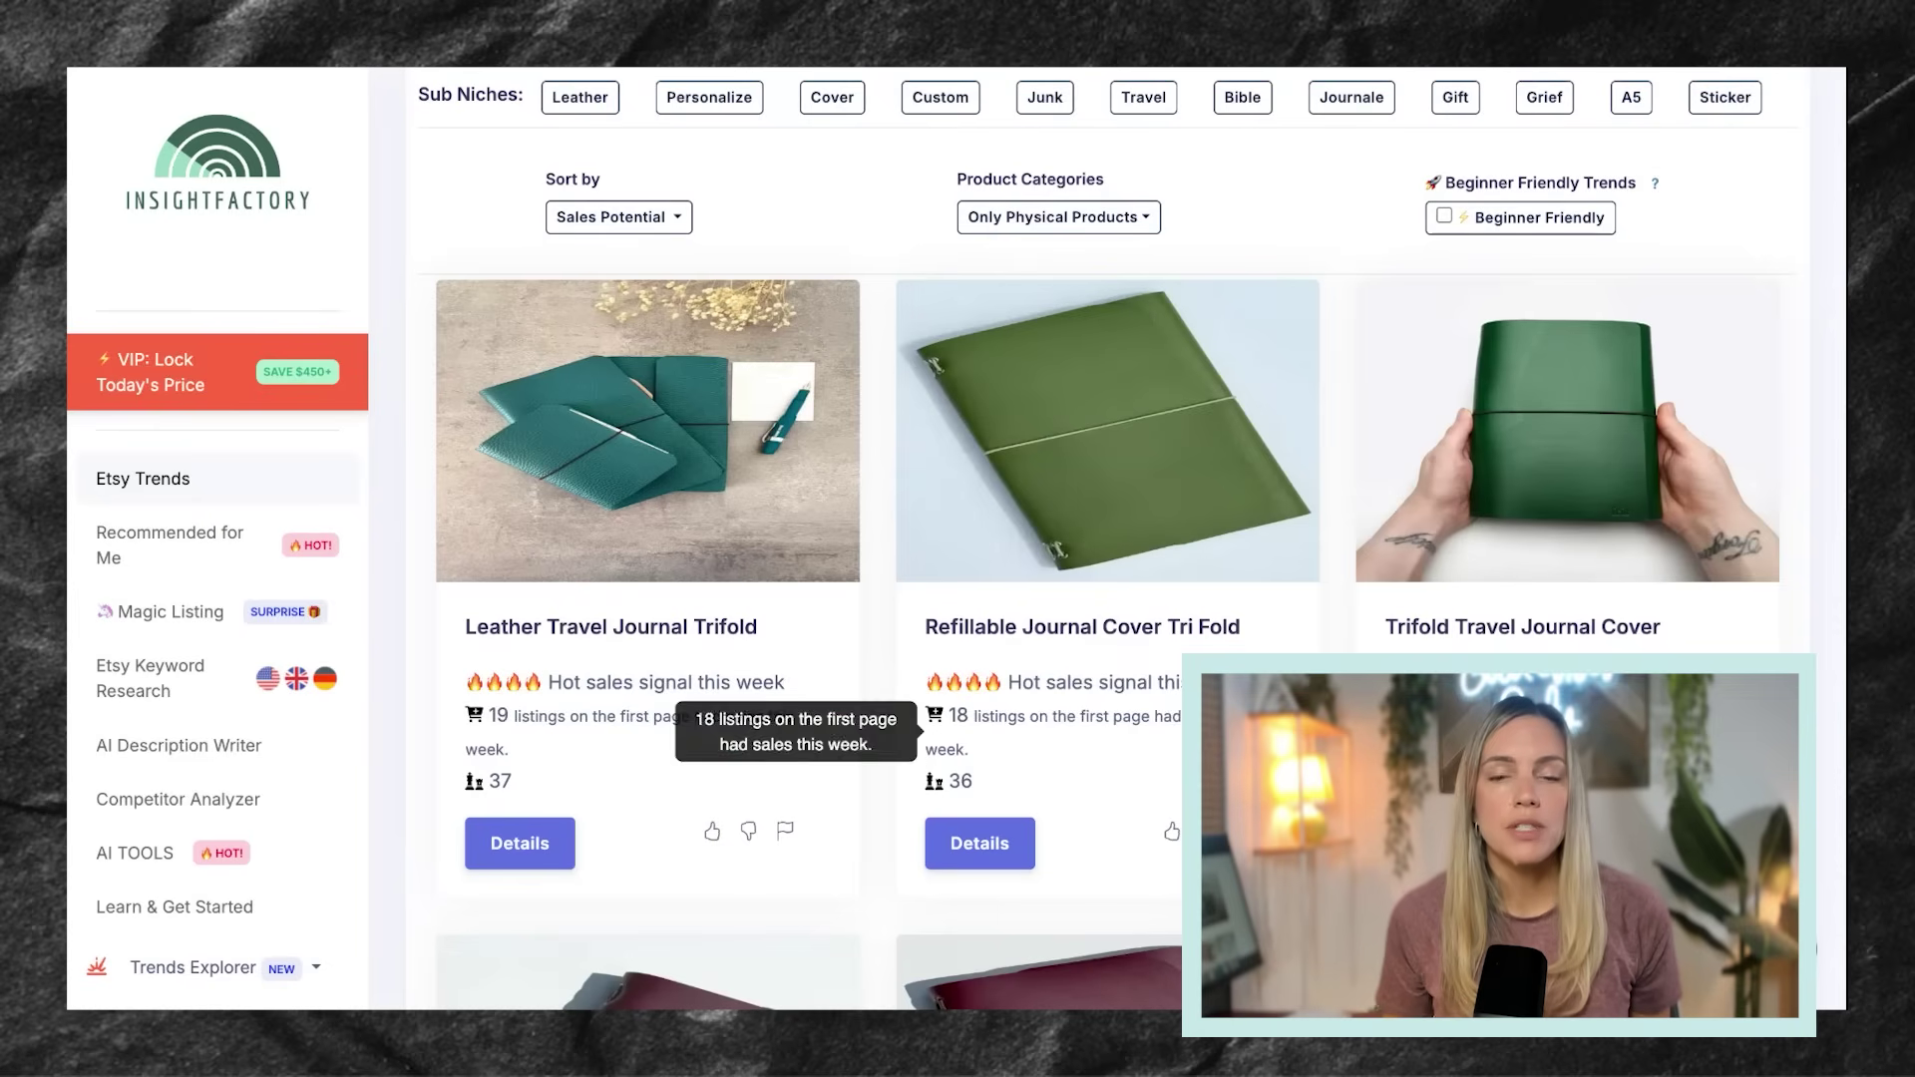
mouse_move(1504, 221)
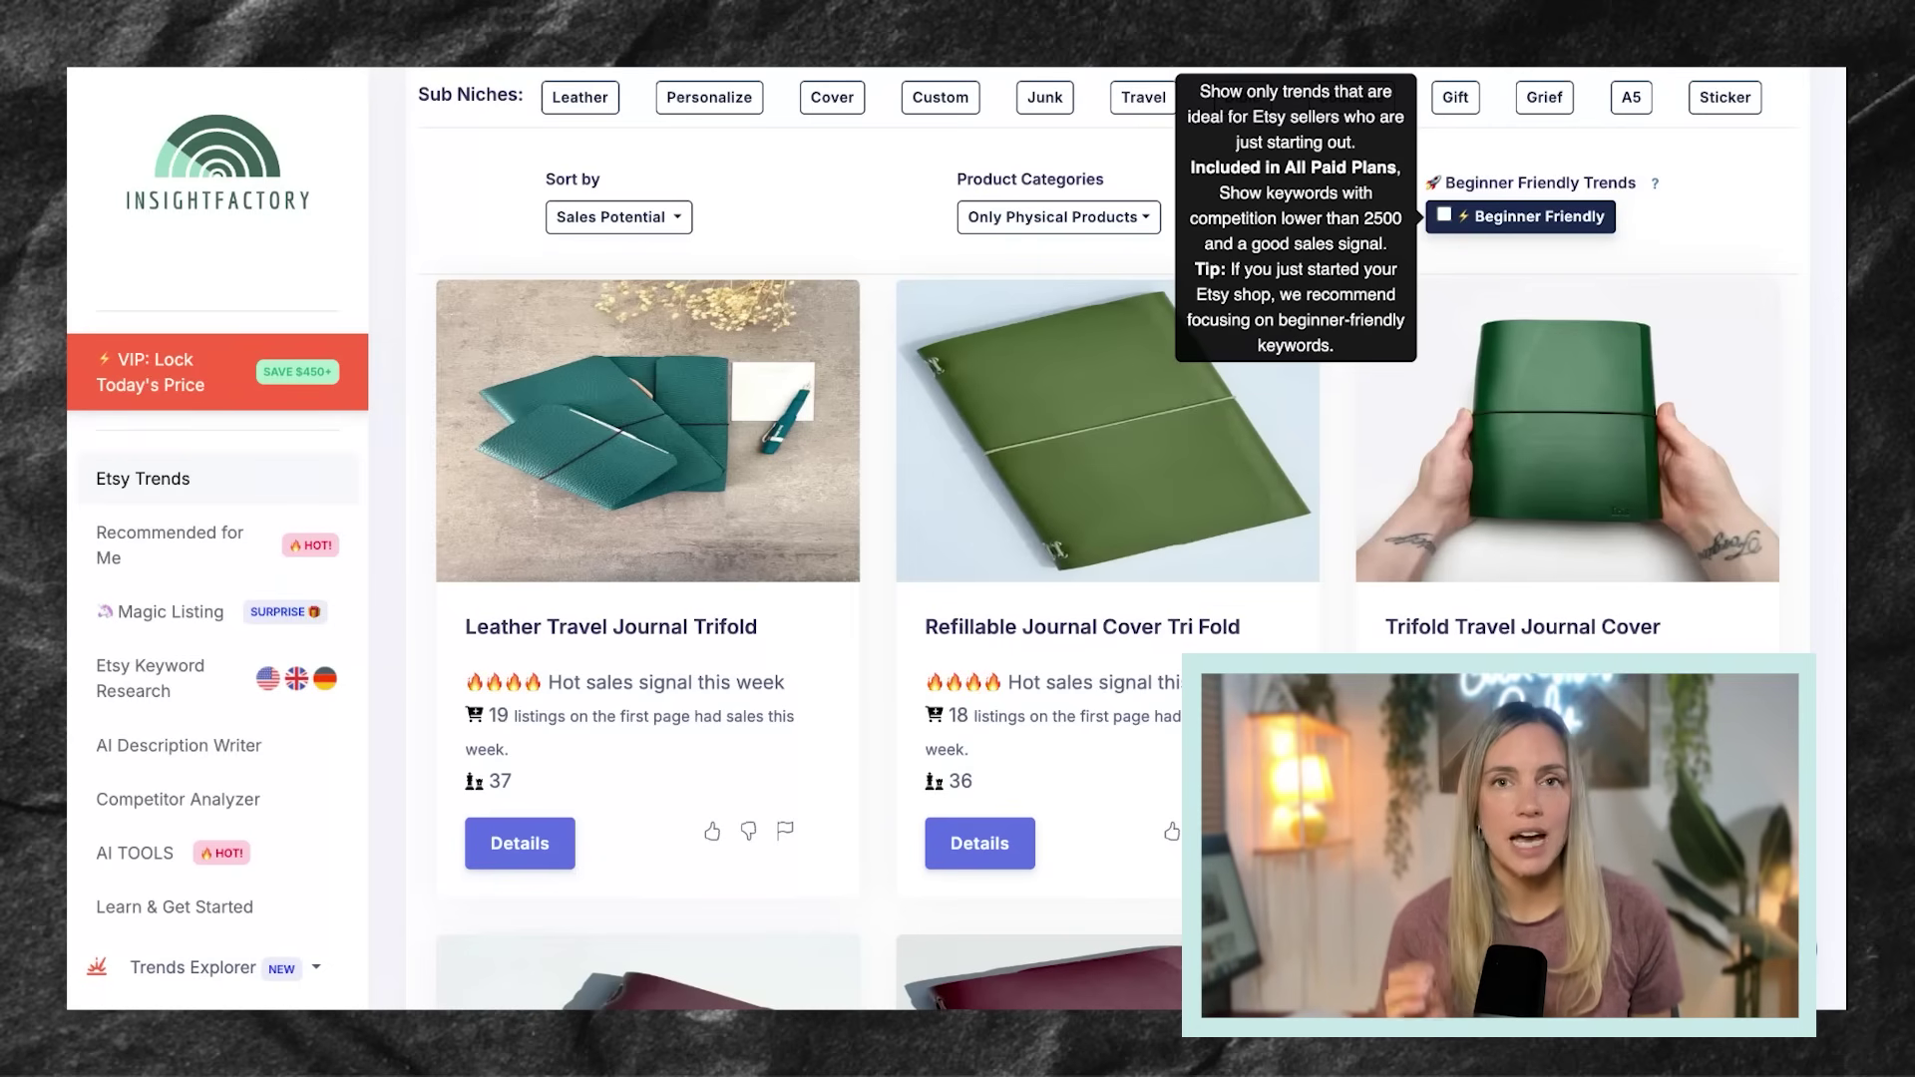
left_click(1445, 215)
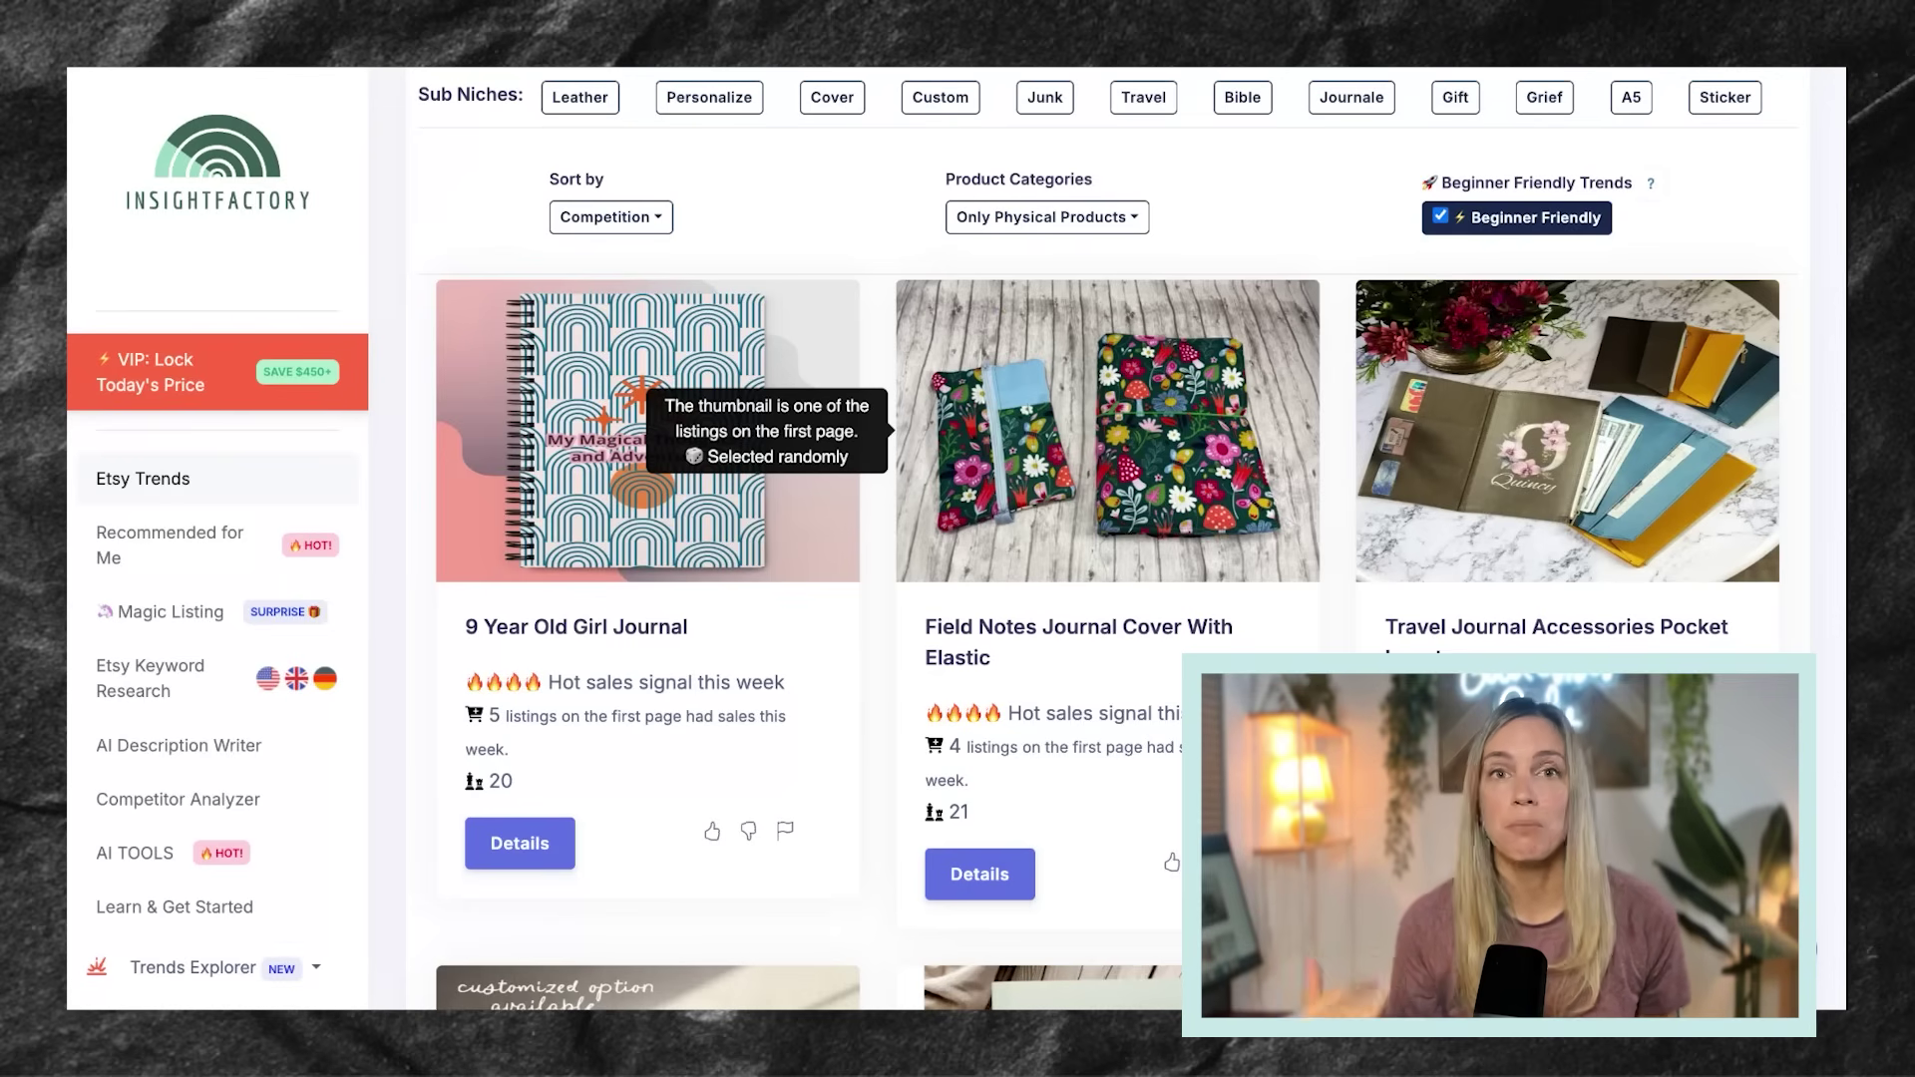
Step: Sort the filtered journal trends by Sales Signal and go to page 2 of the results
left_click(645, 225)
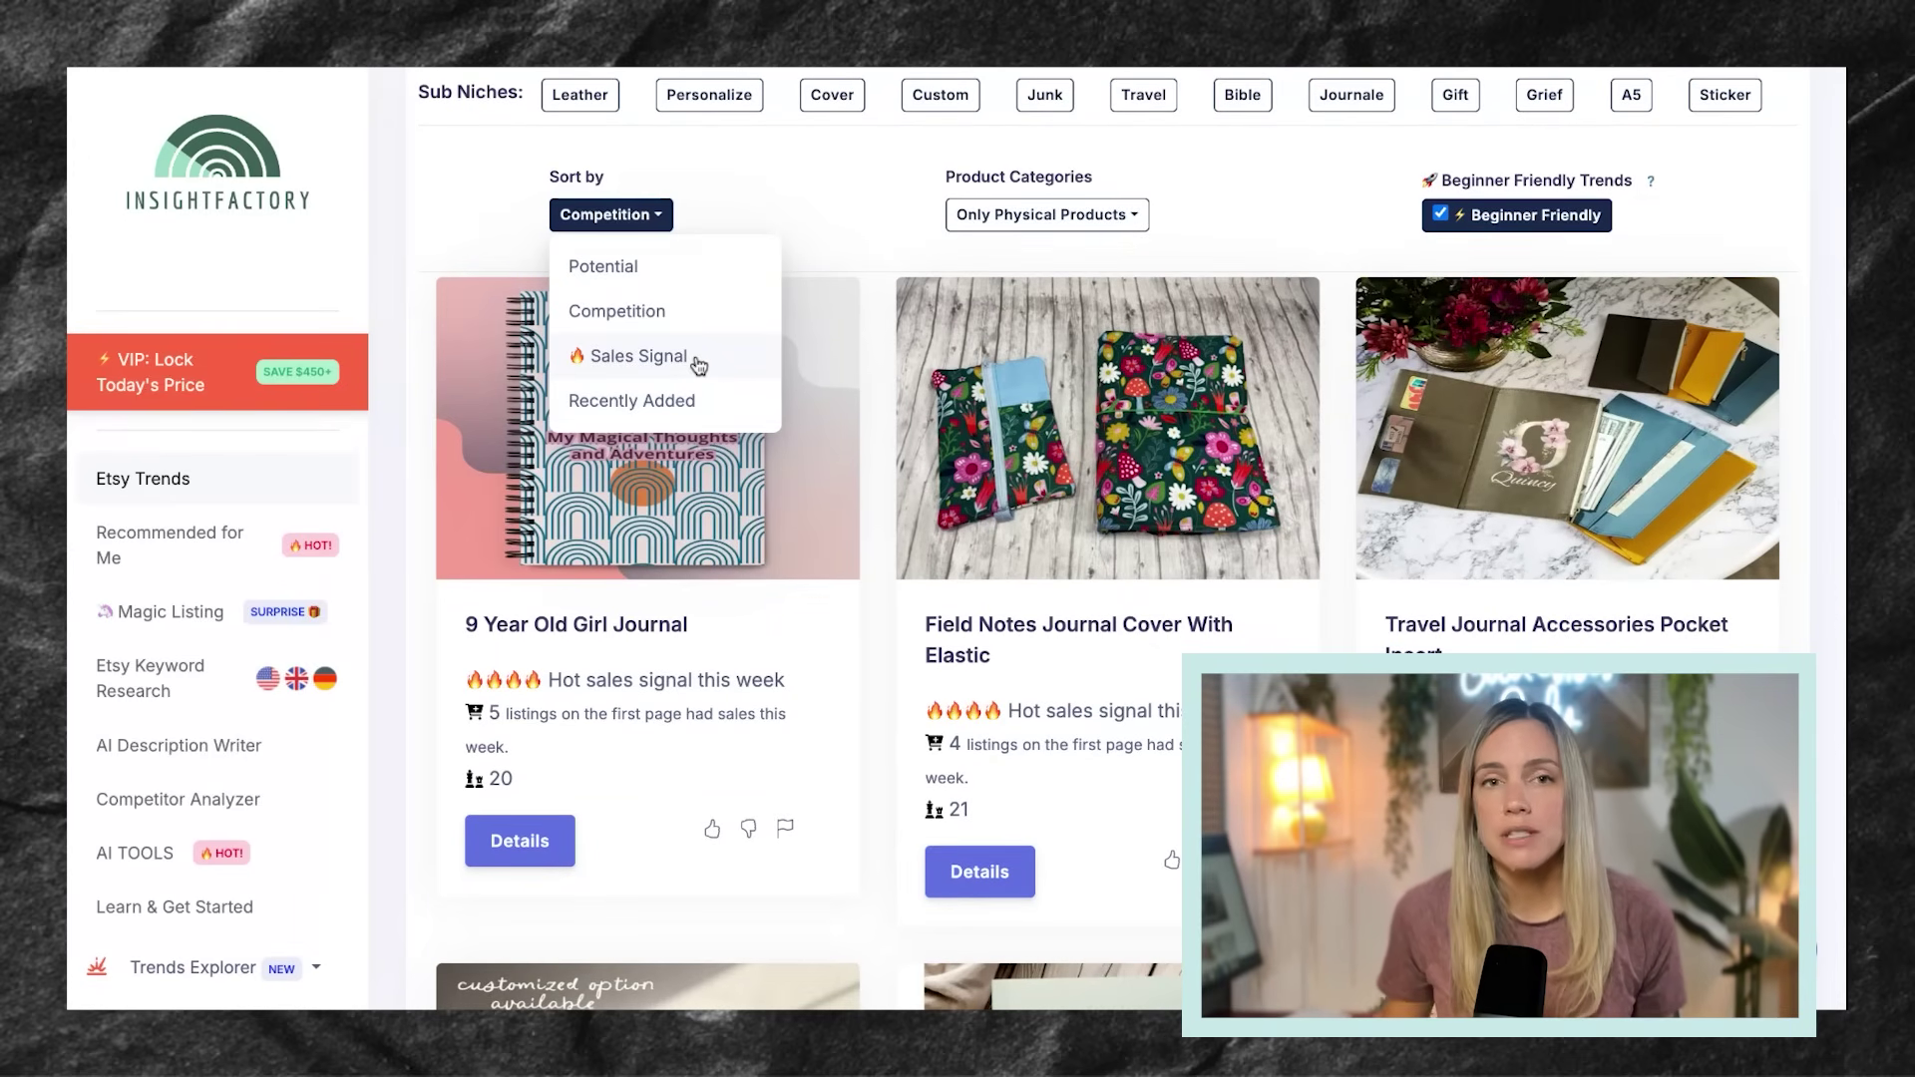
left_click(639, 356)
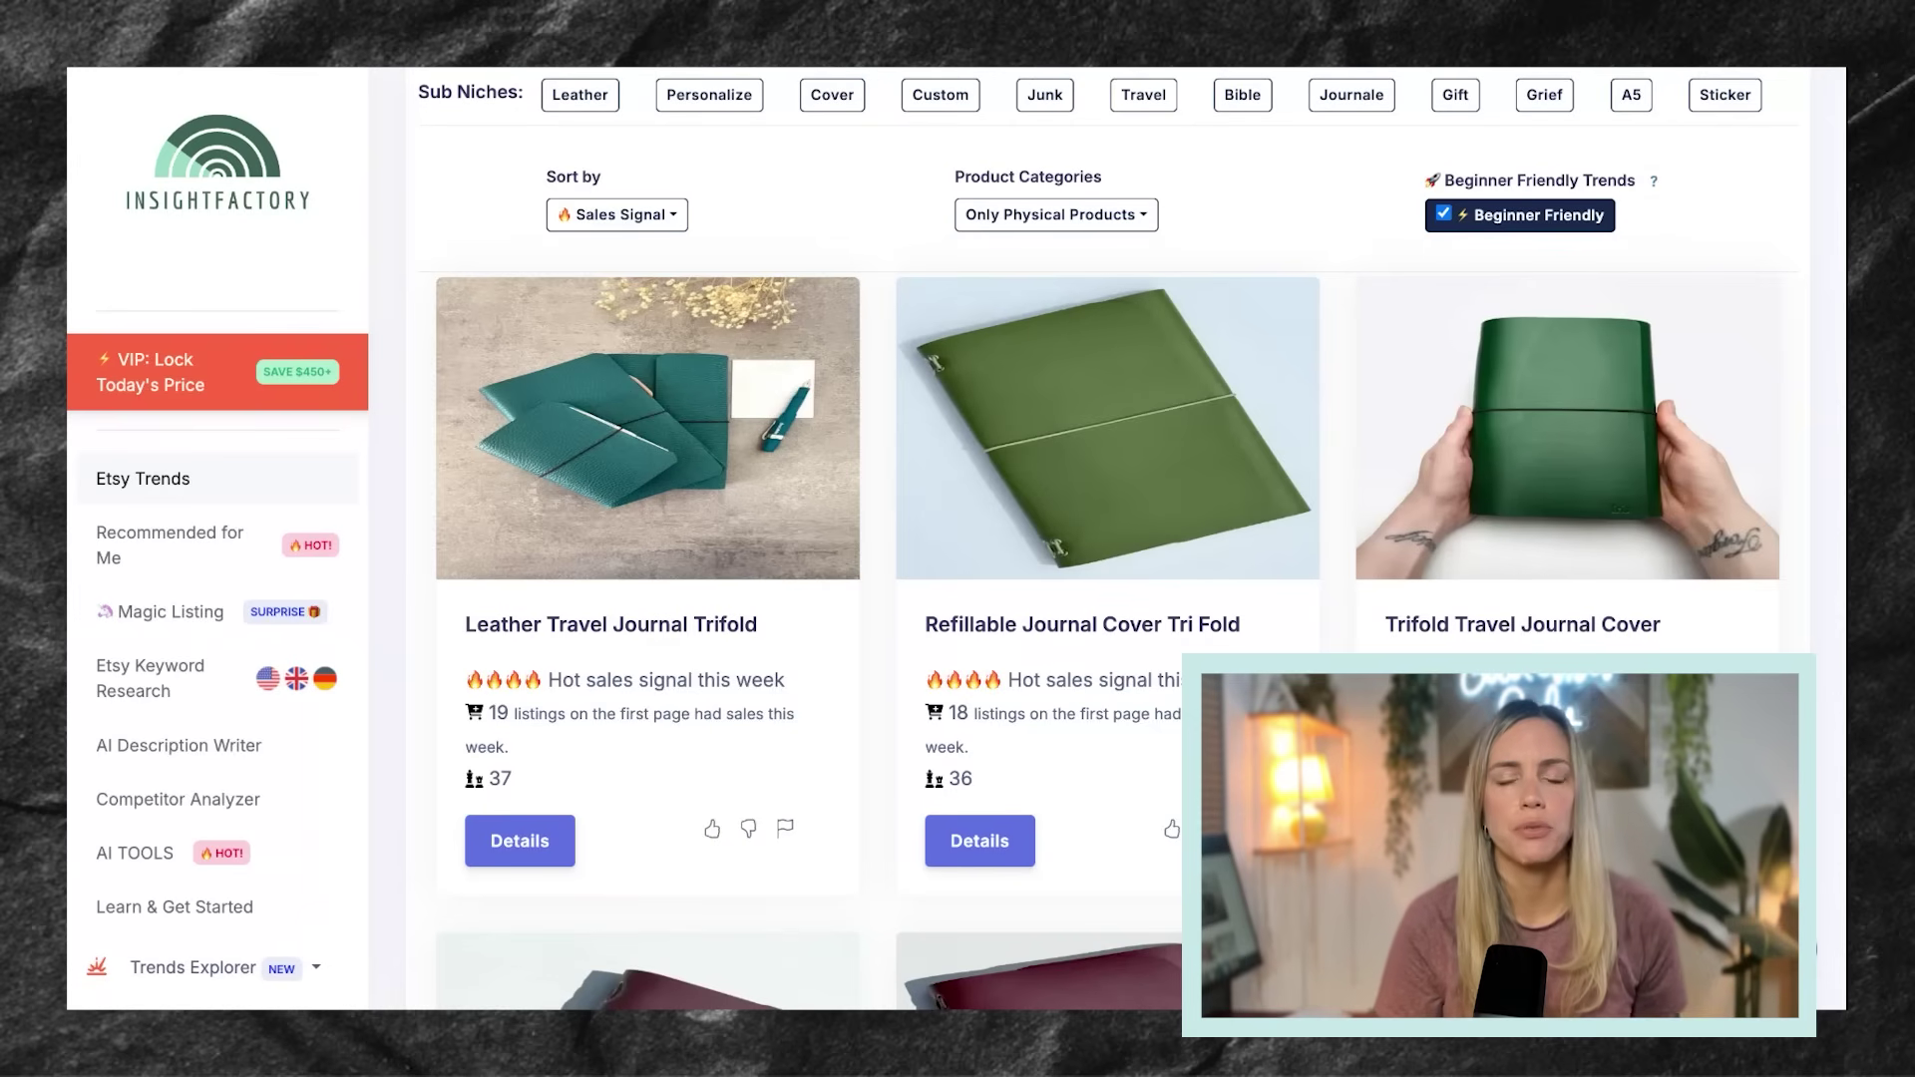
scroll(957, 321, "down", 4)
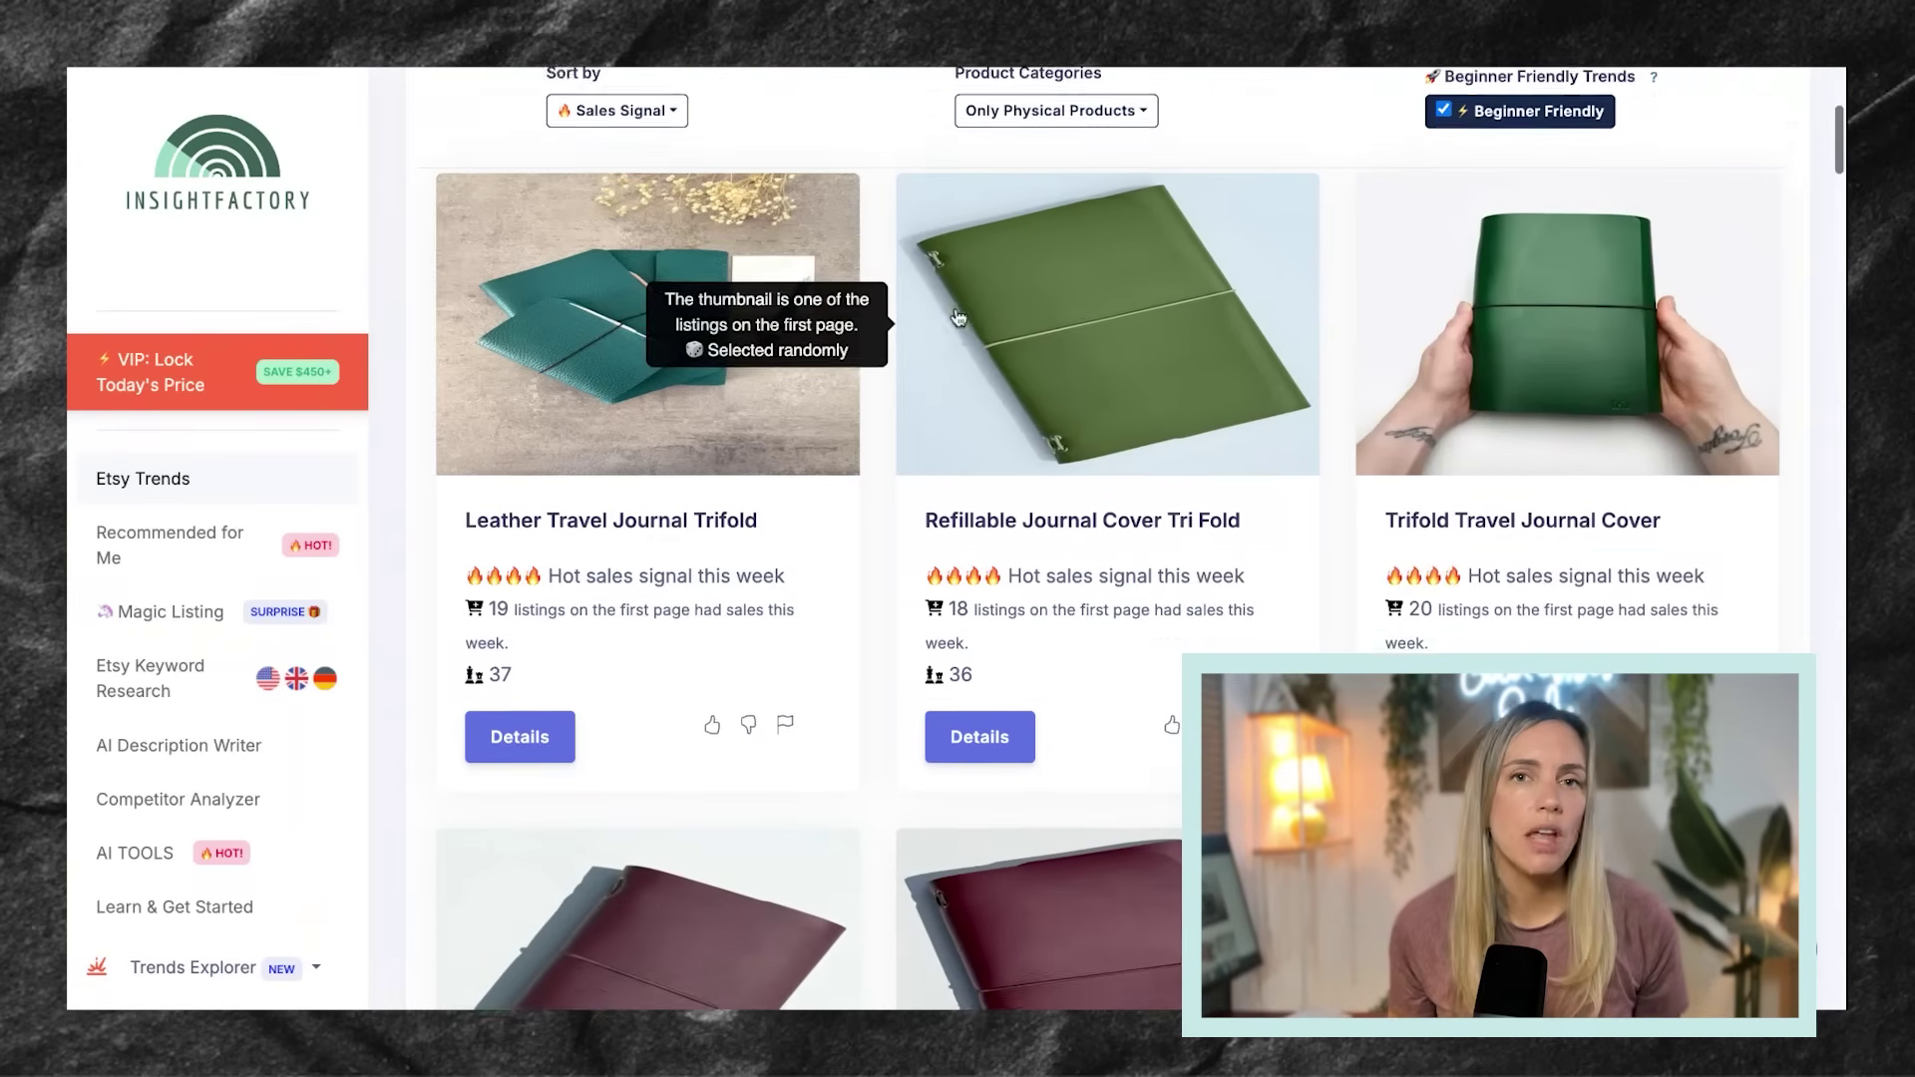
scroll(958, 319, "down", 6)
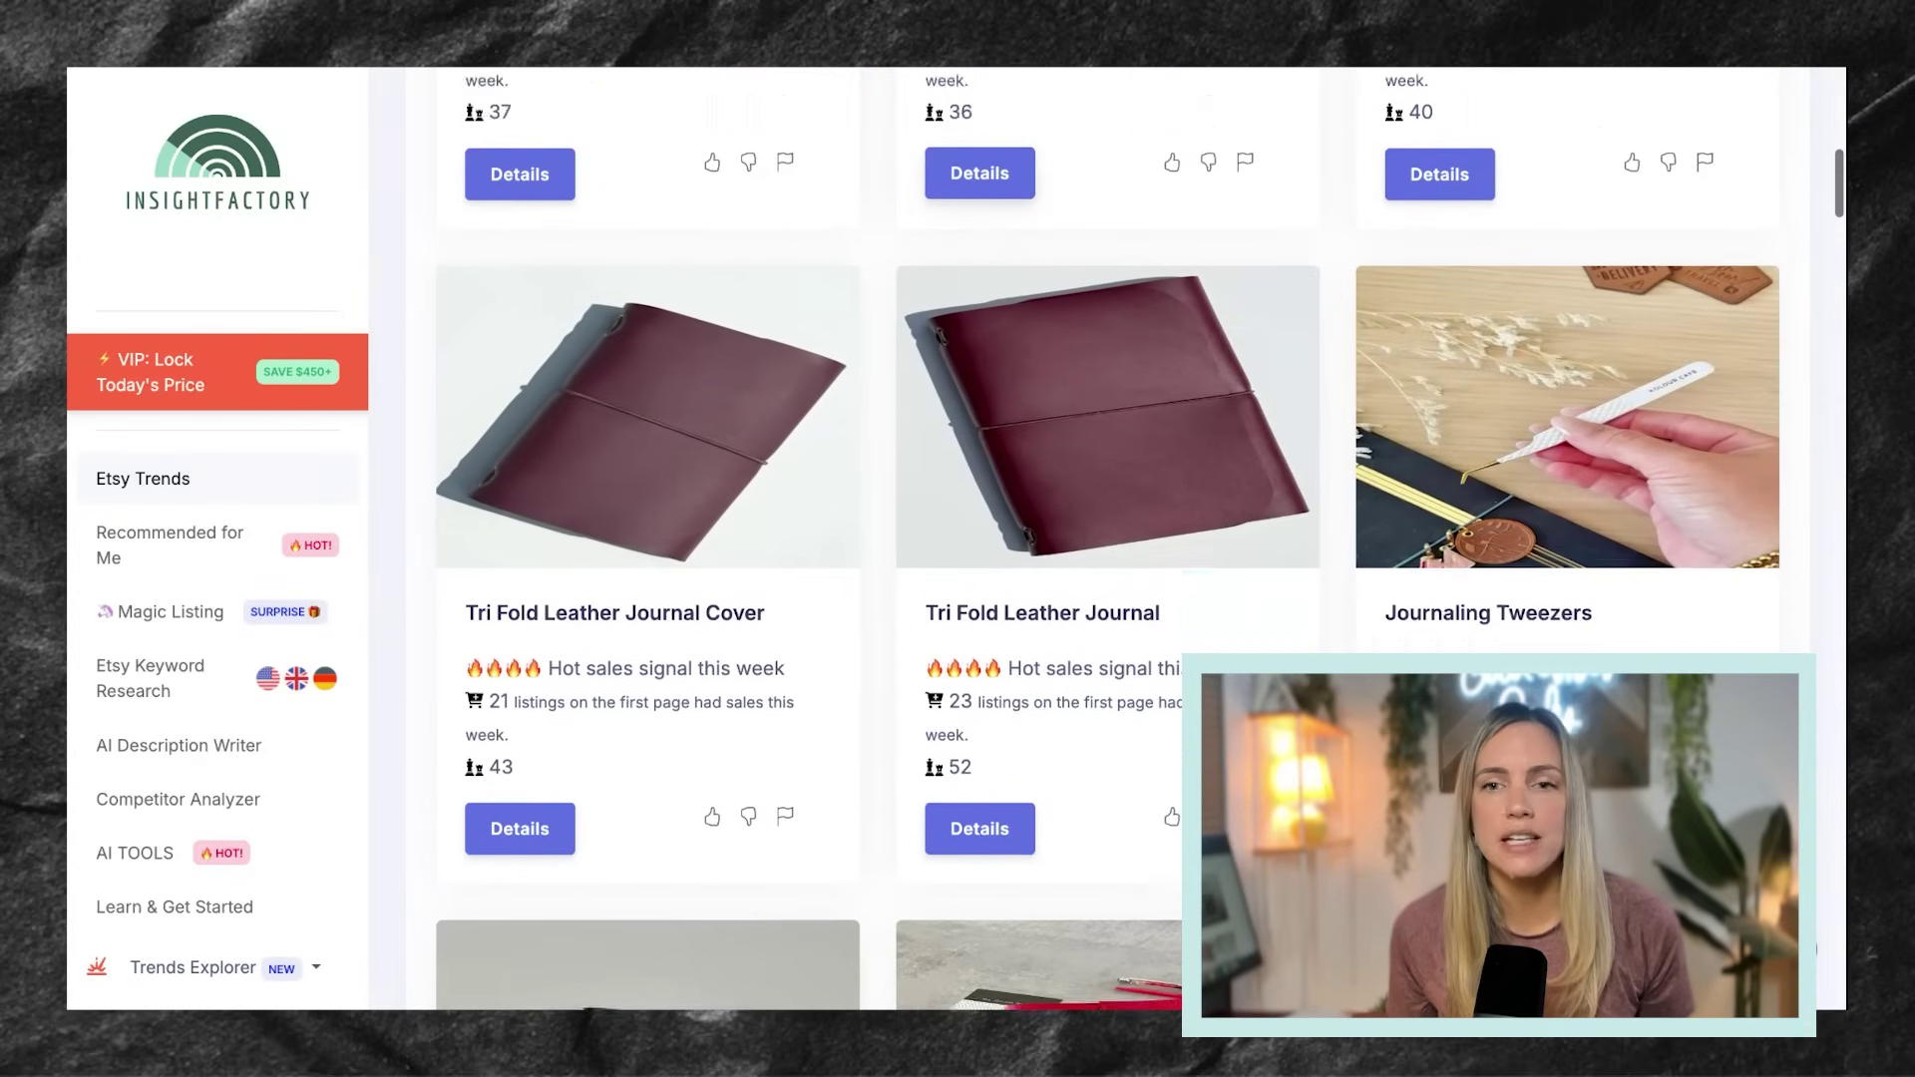
scroll(958, 319, "down", 2)
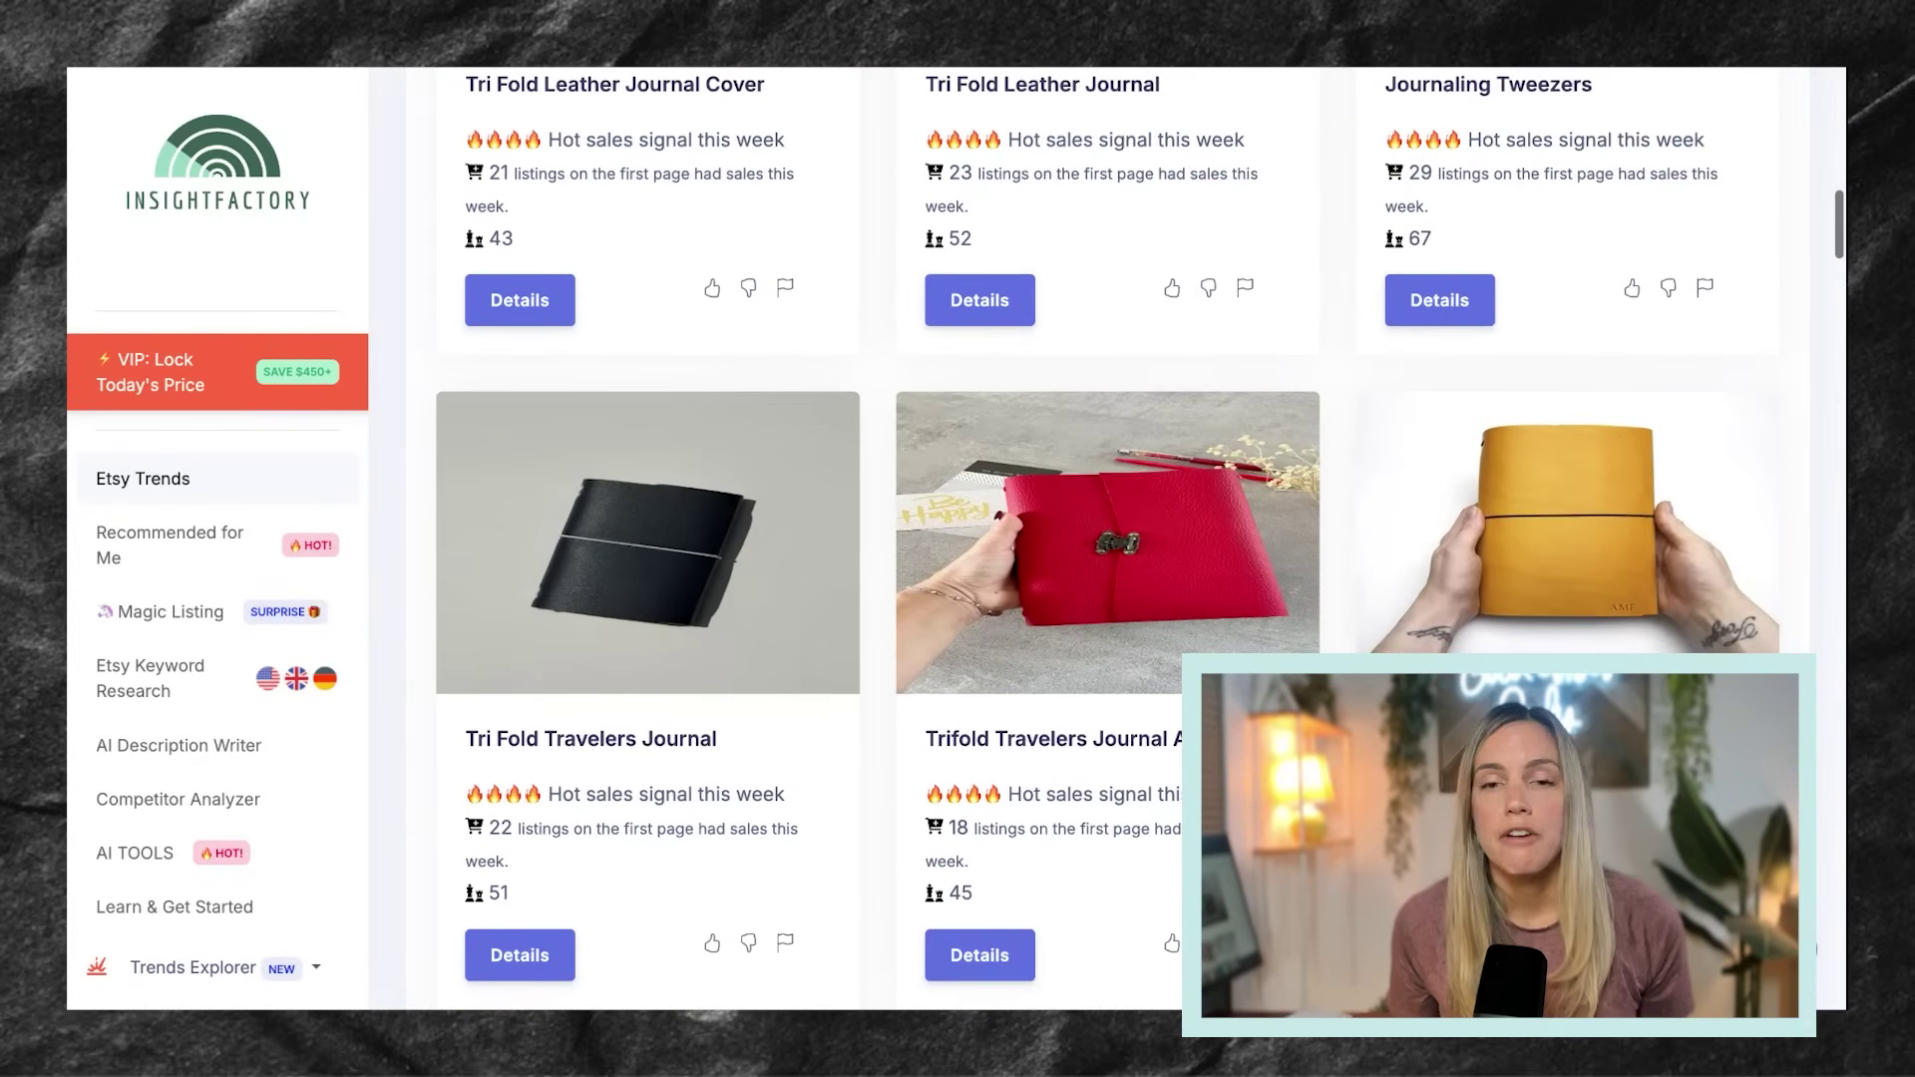
scroll(958, 319, "down", 2)
scroll(758, 329, "down", 9)
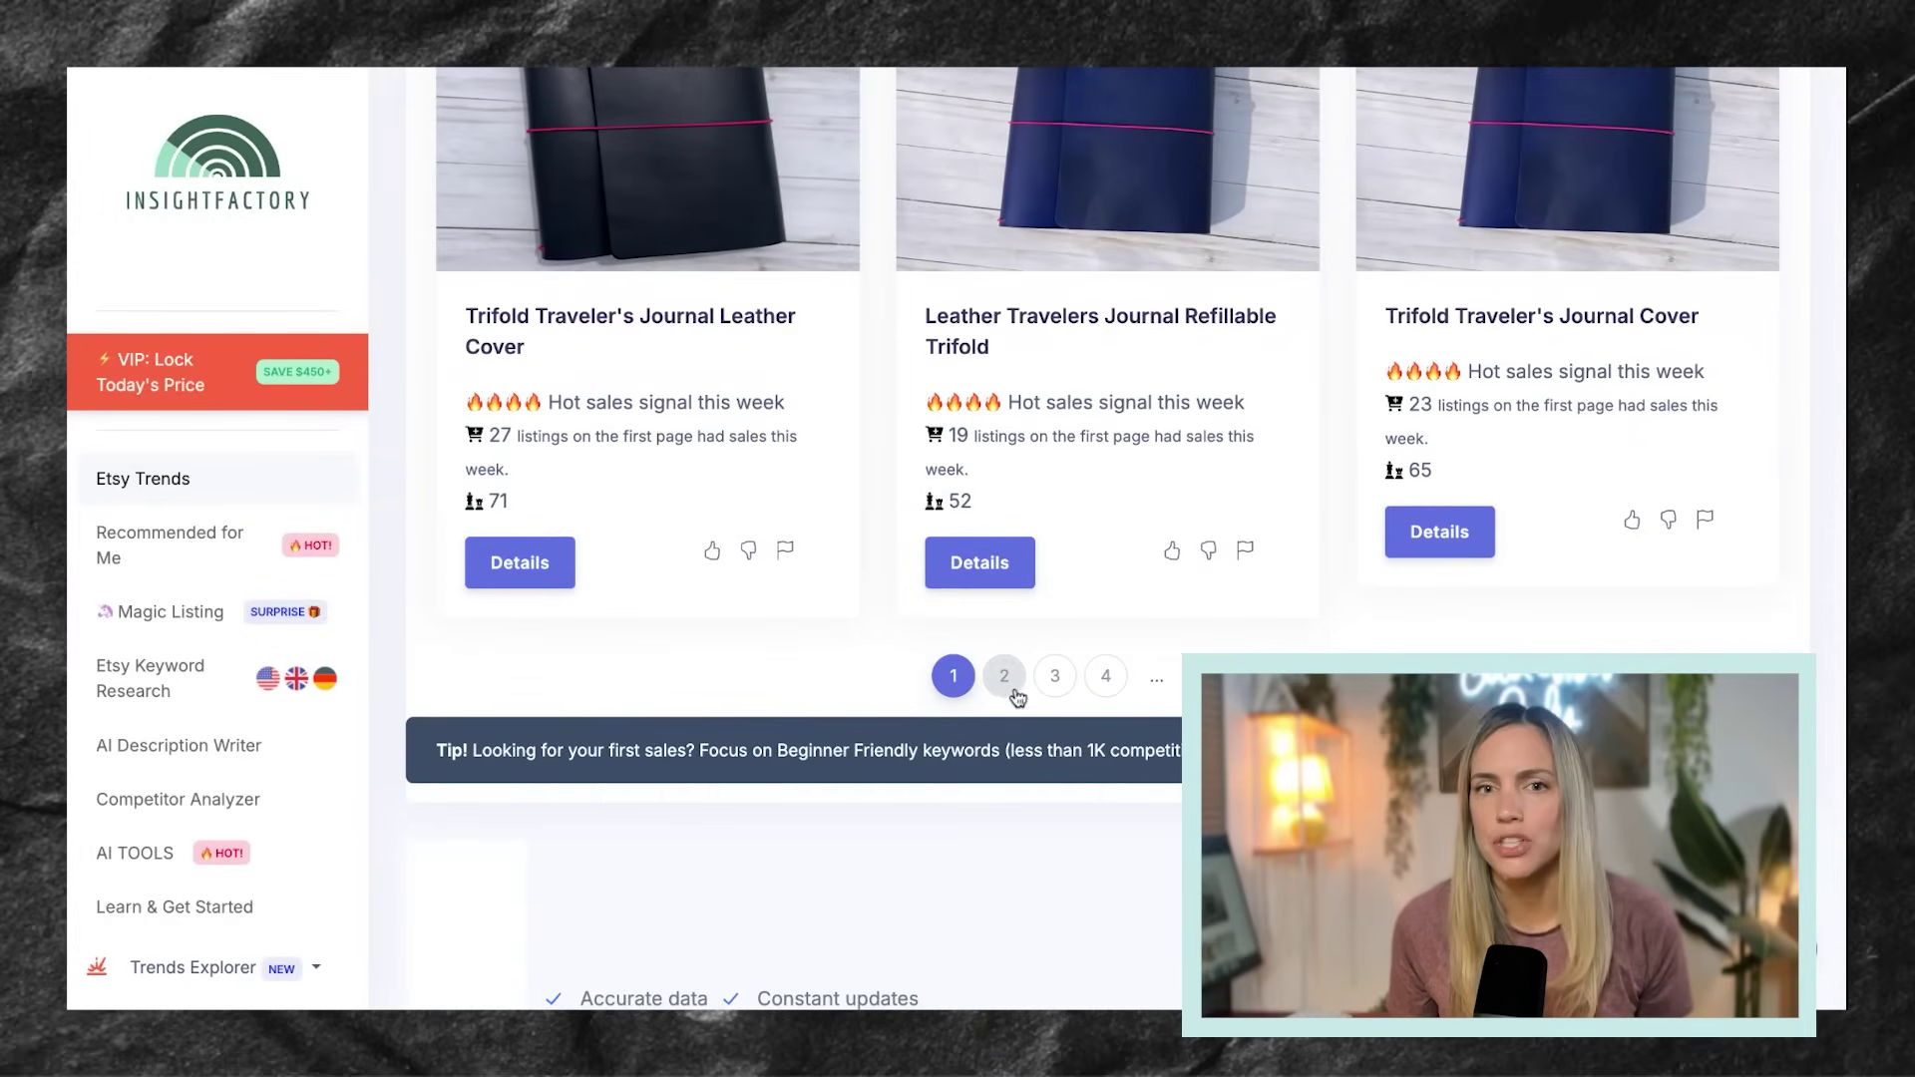
left_click(1004, 683)
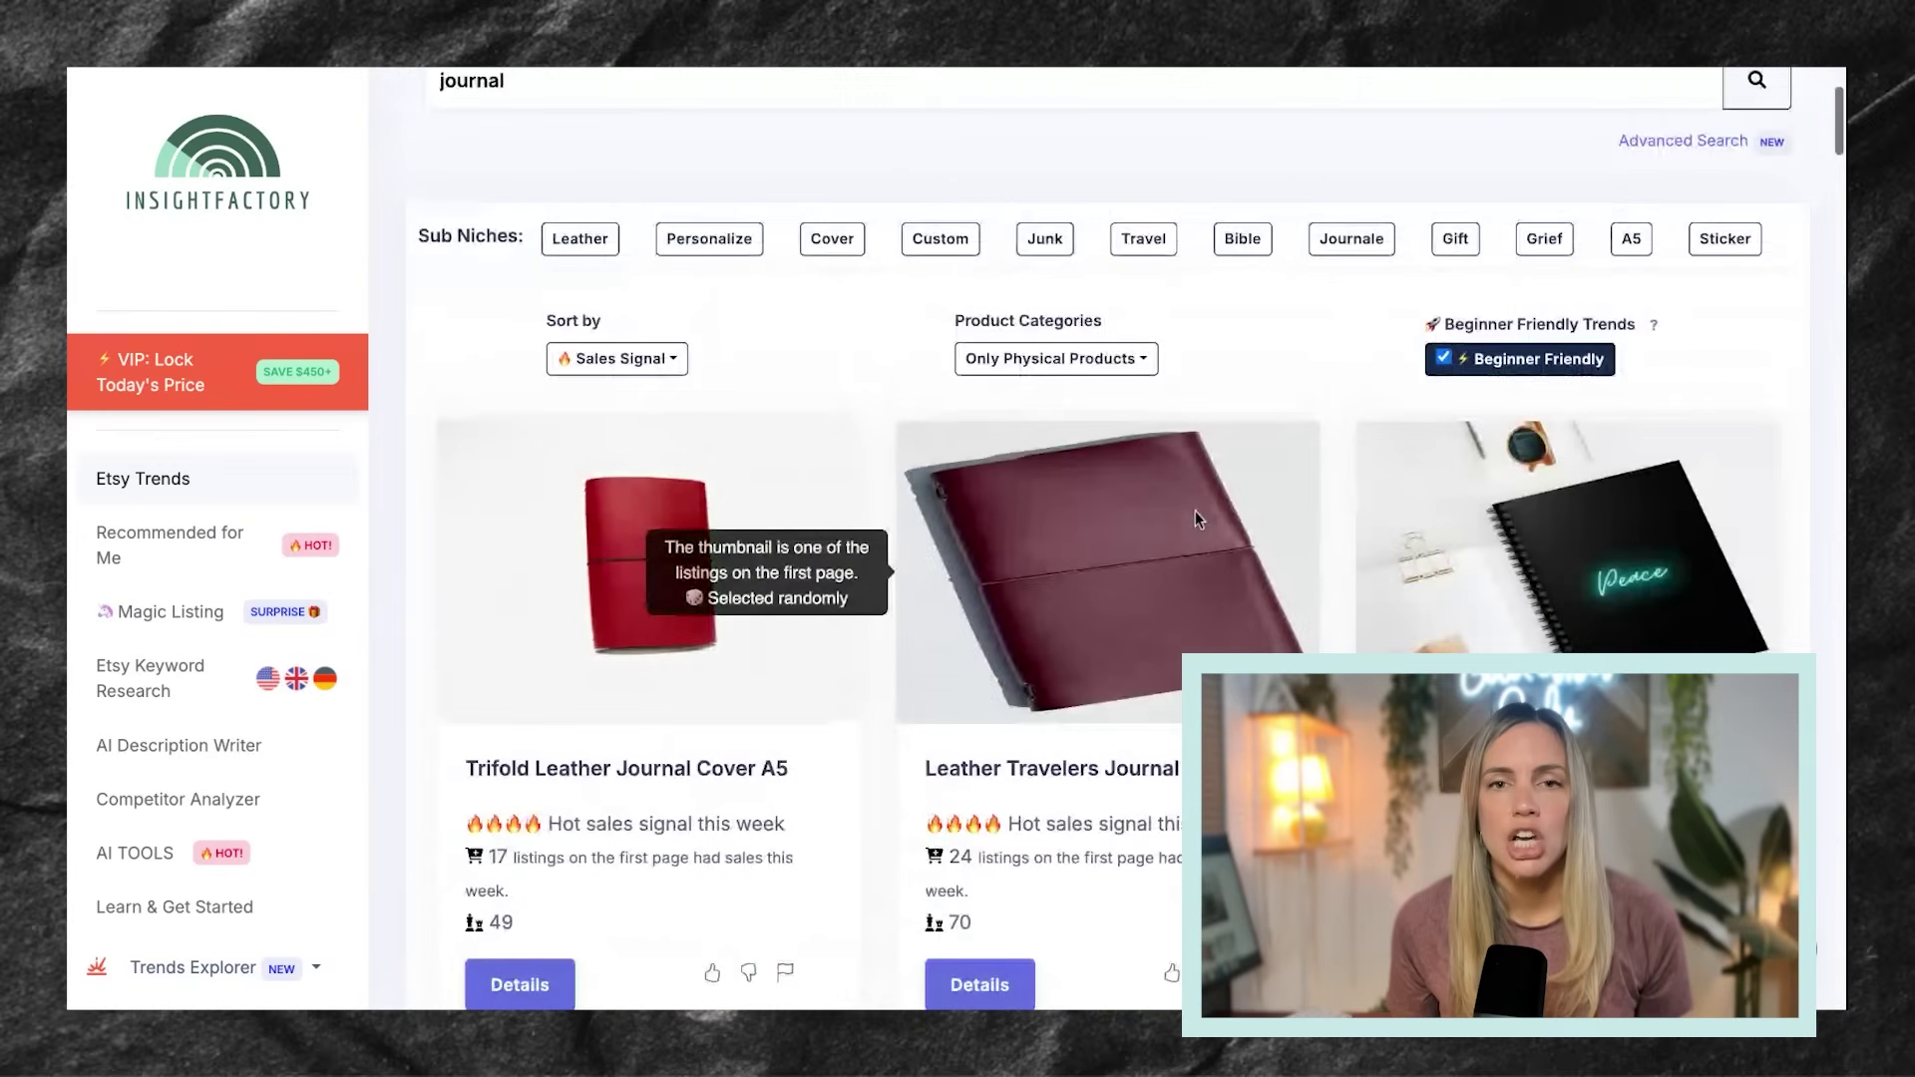
Step: Examine the weekly sales and competition figures of the Prayer Journal College Ruled trend
scroll(1195, 511, "down", 1)
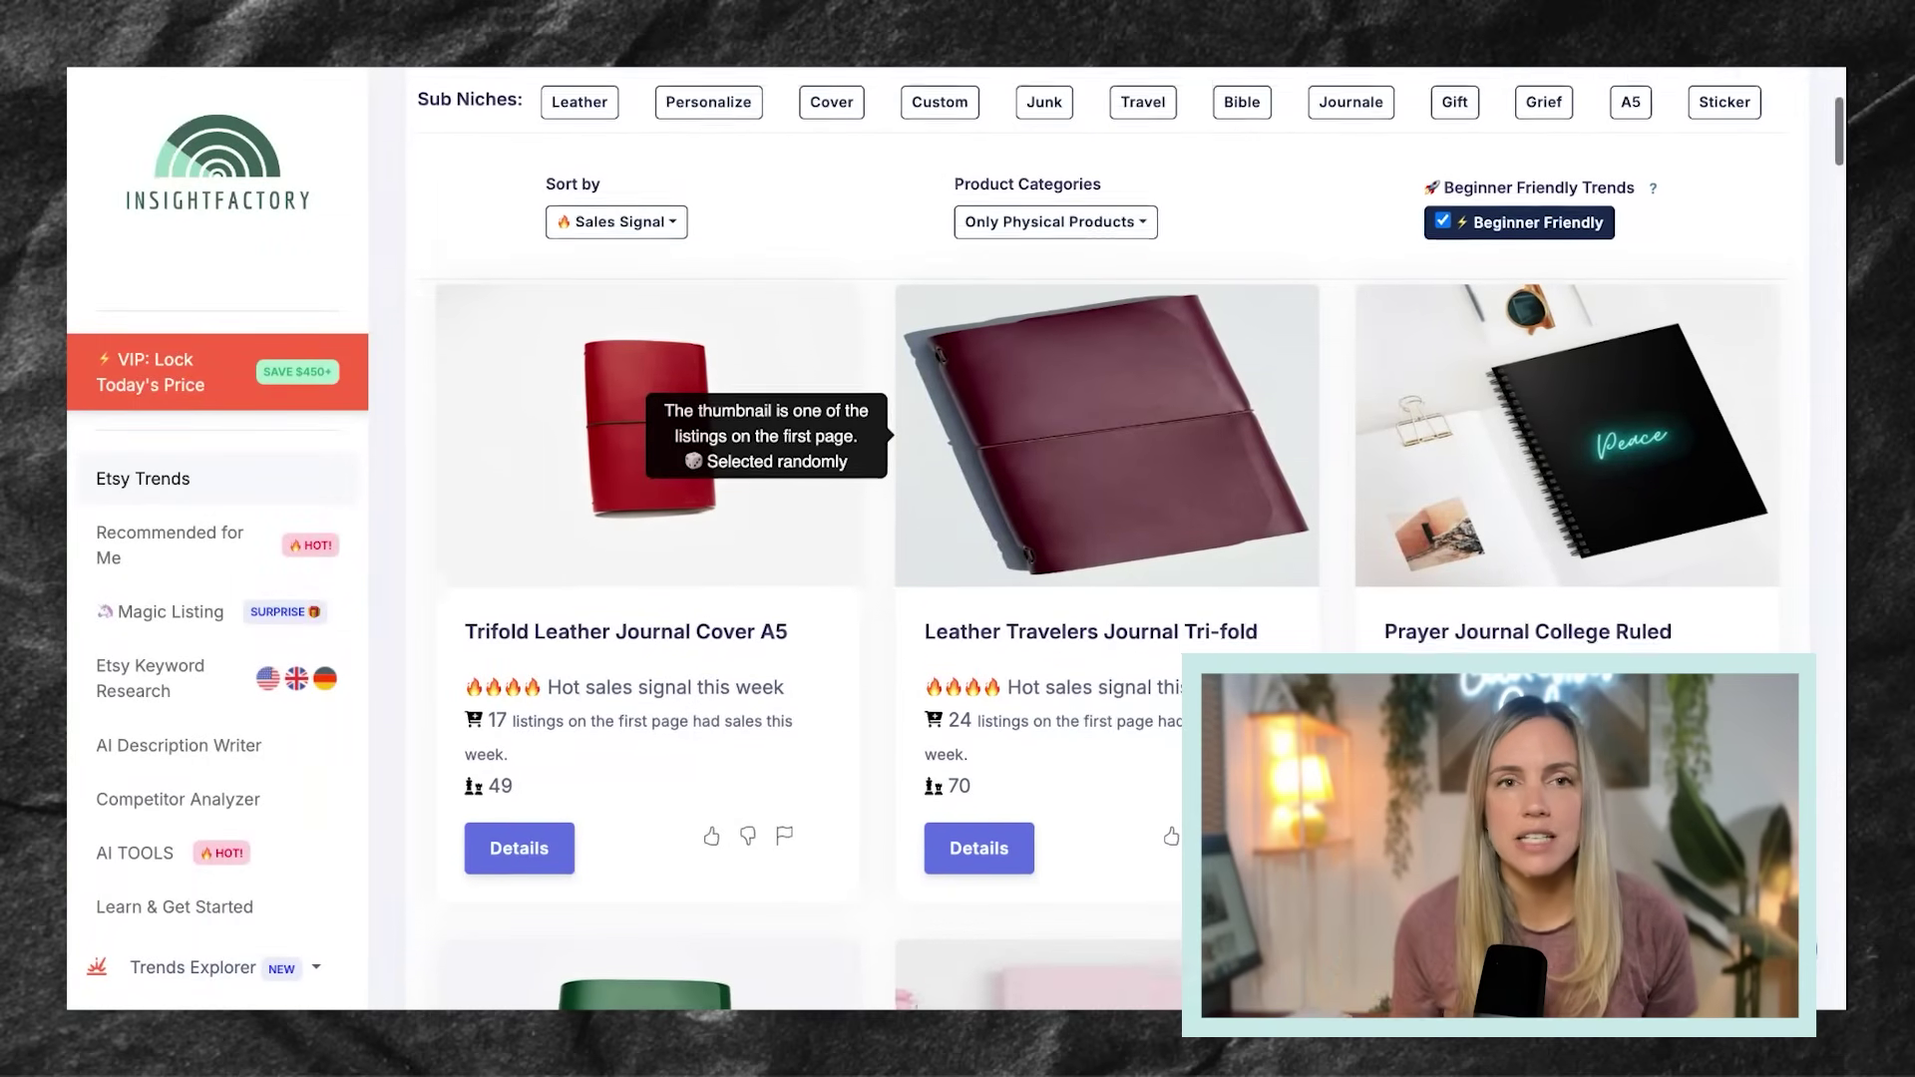
scroll(1097, 449, "down", 1)
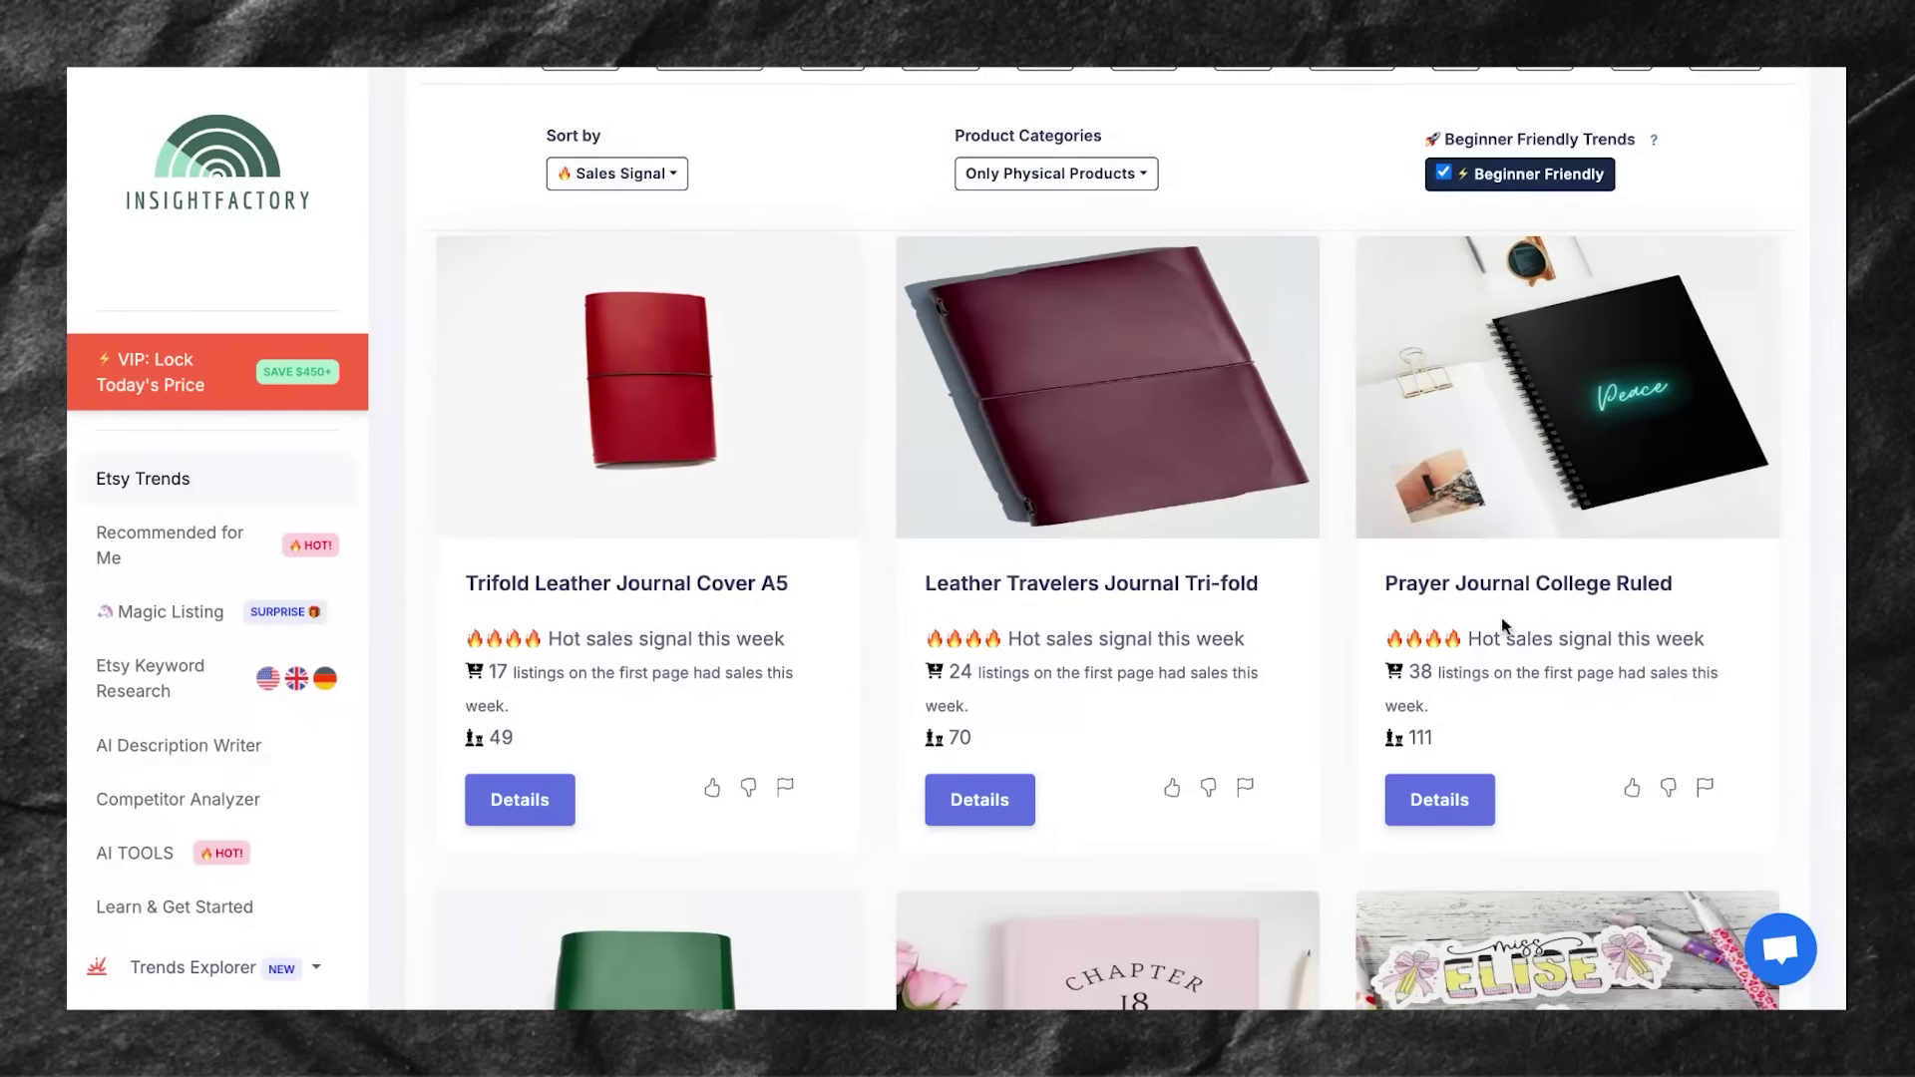
mouse_move(1405, 665)
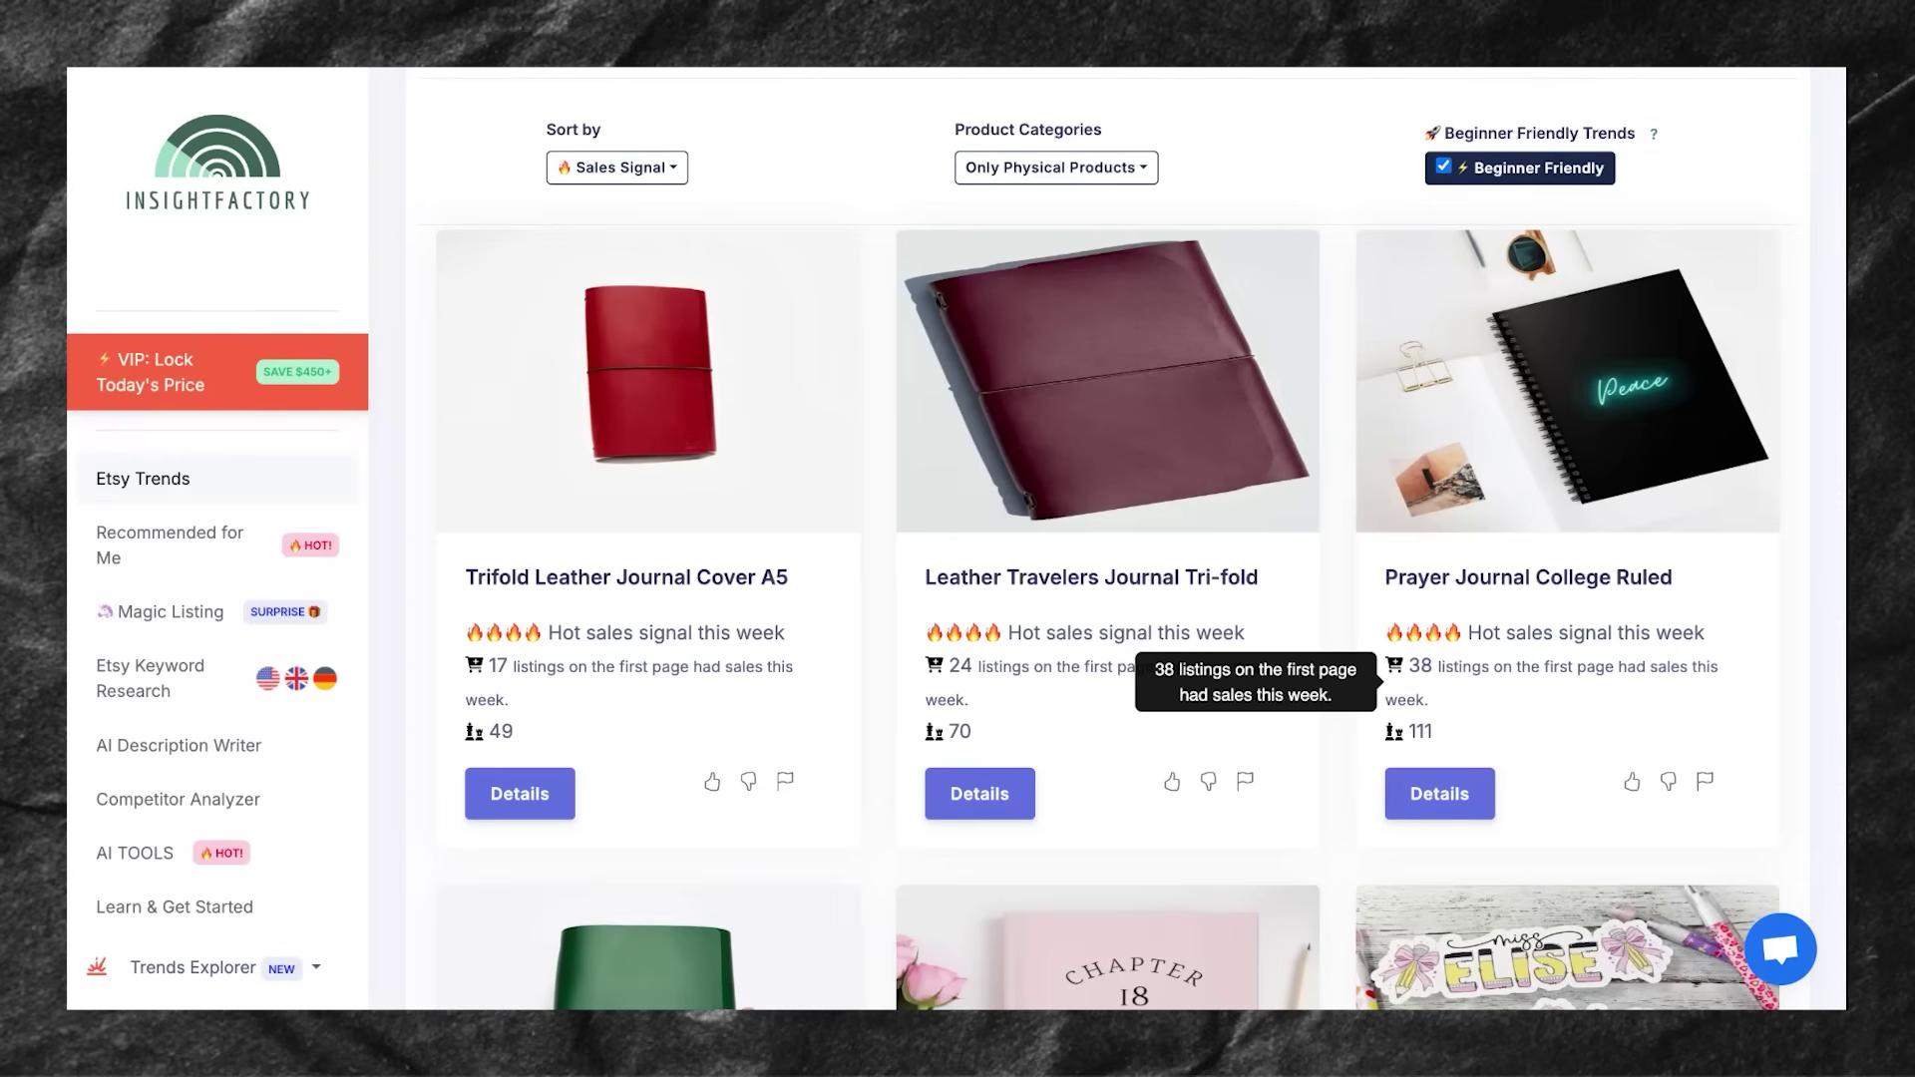
mouse_move(1396, 732)
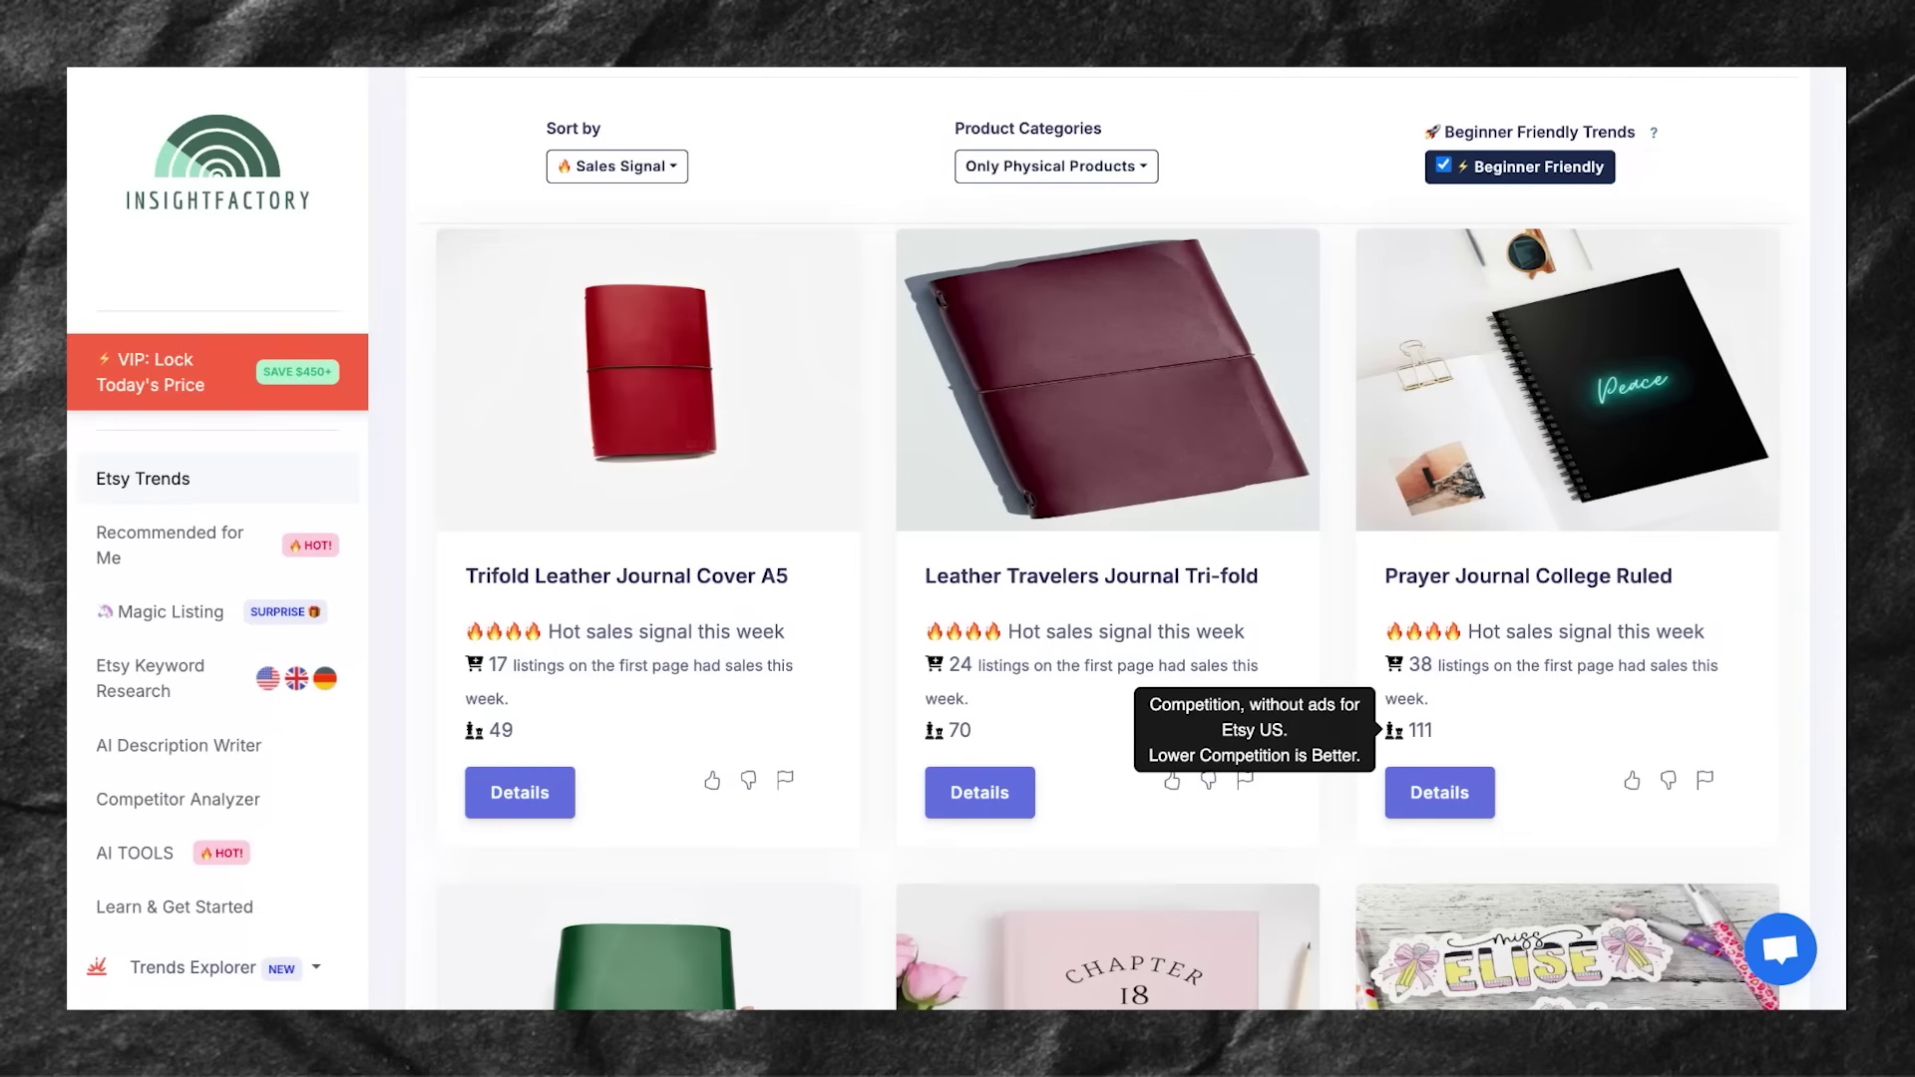
Step: Examine the sales signal, weekly sales and competition of the Chapter 18 Journal trend on page 2
scroll(1141, 540, "down", 2)
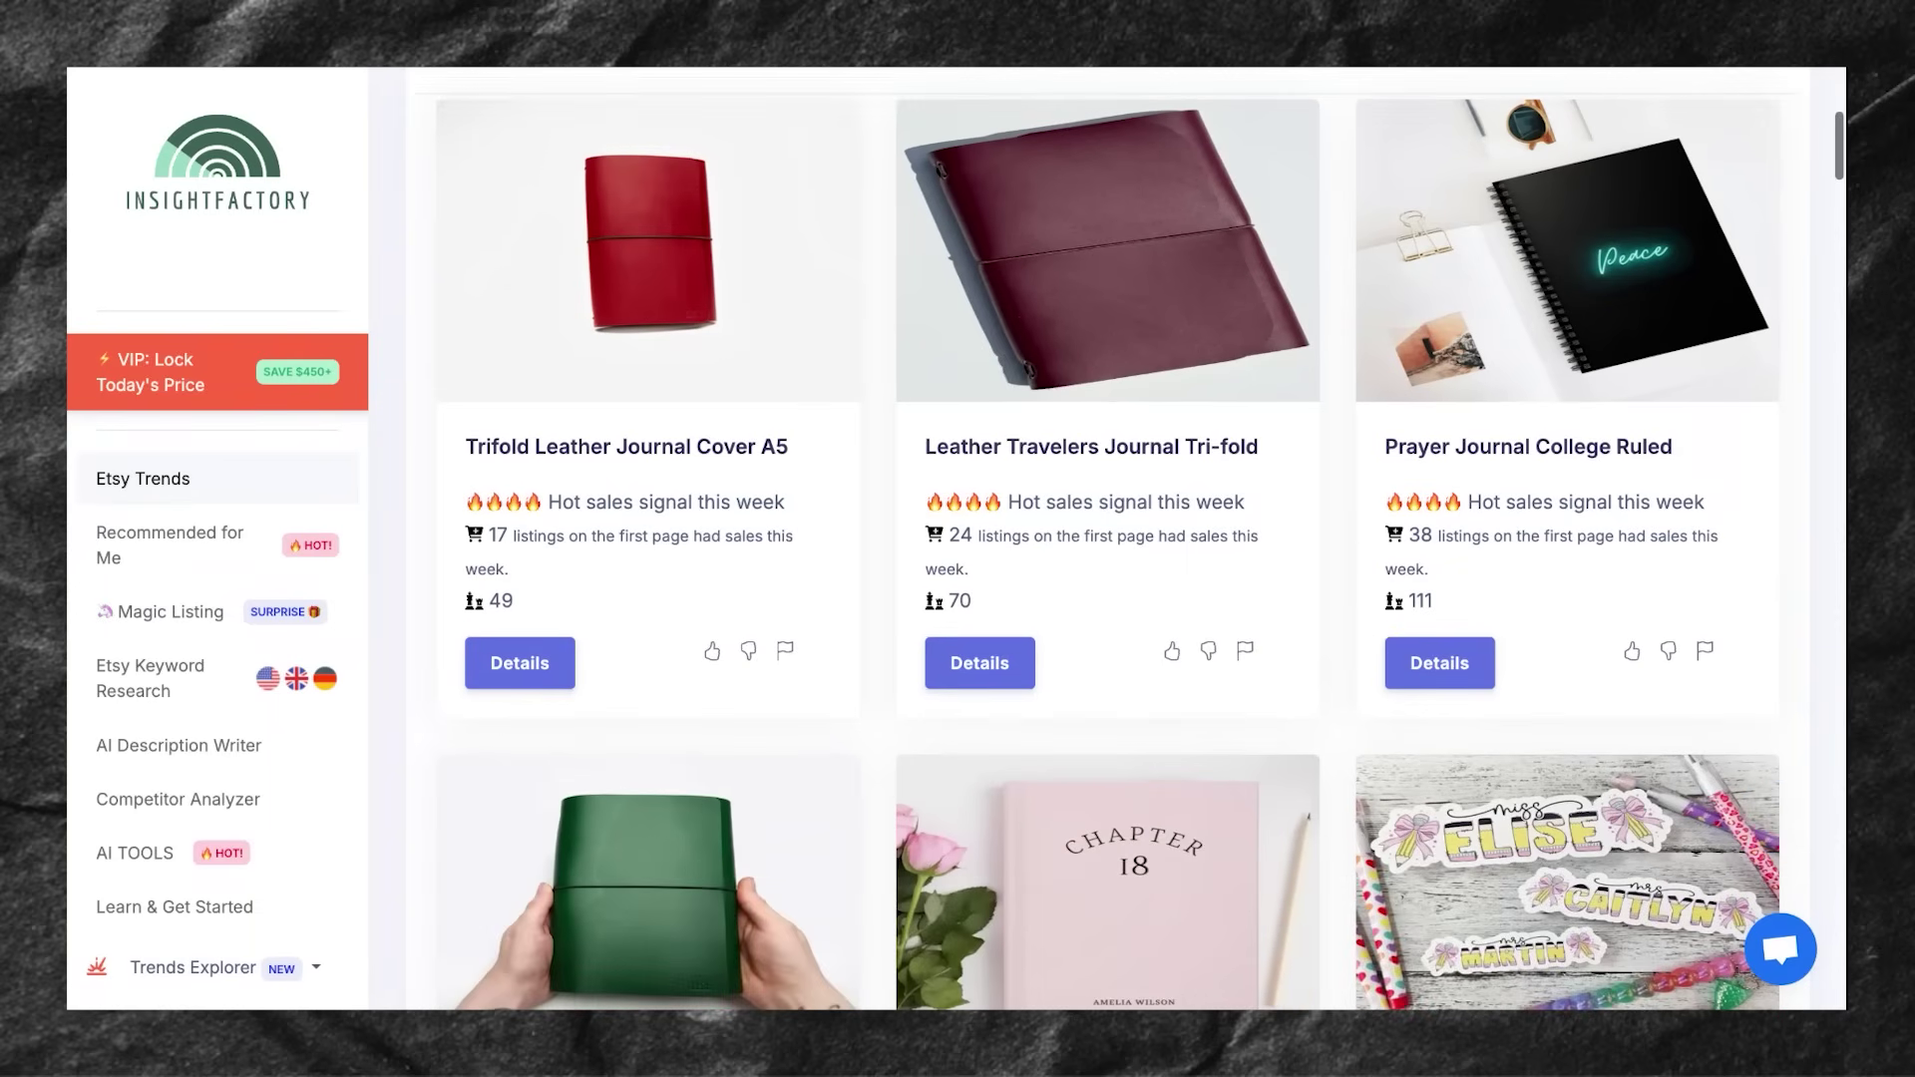
scroll(1566, 668, "down", 4)
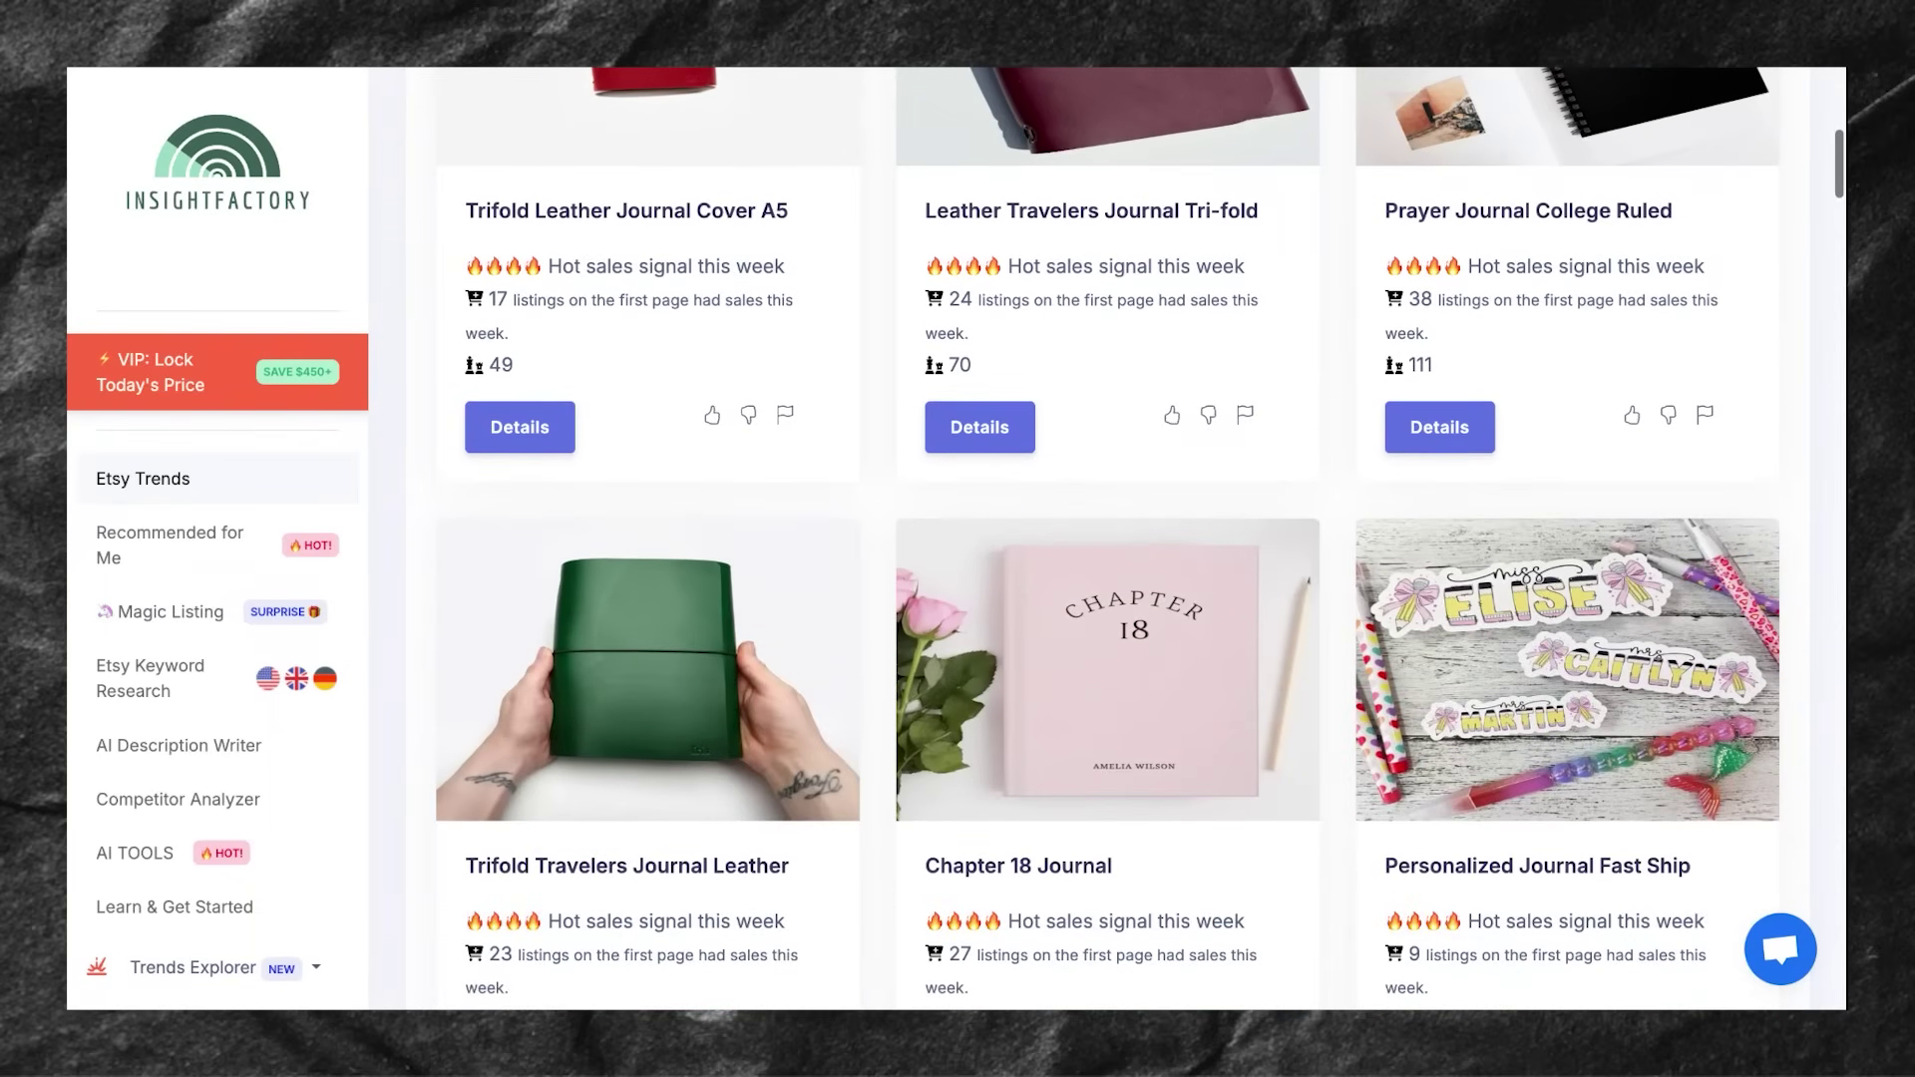
scroll(1496, 668, "down", 4)
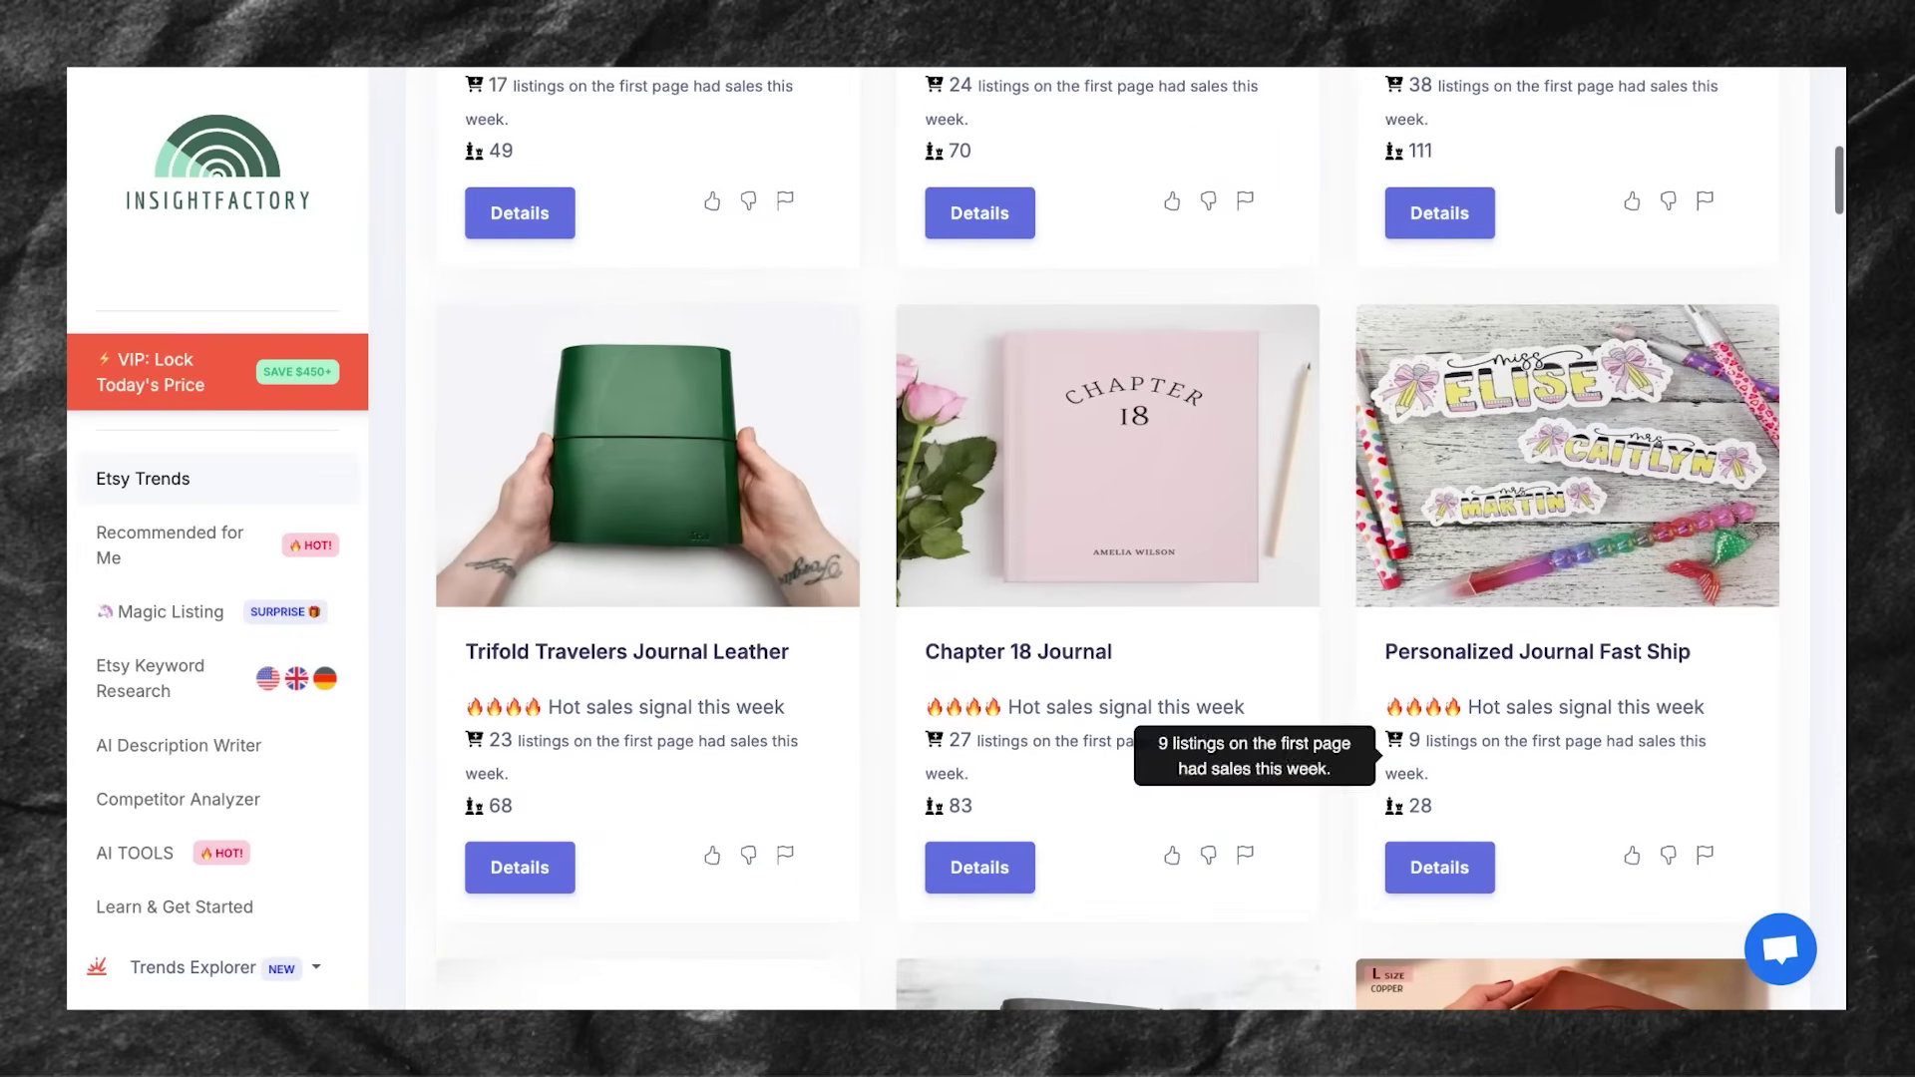
scroll(1024, 668, "down", 1)
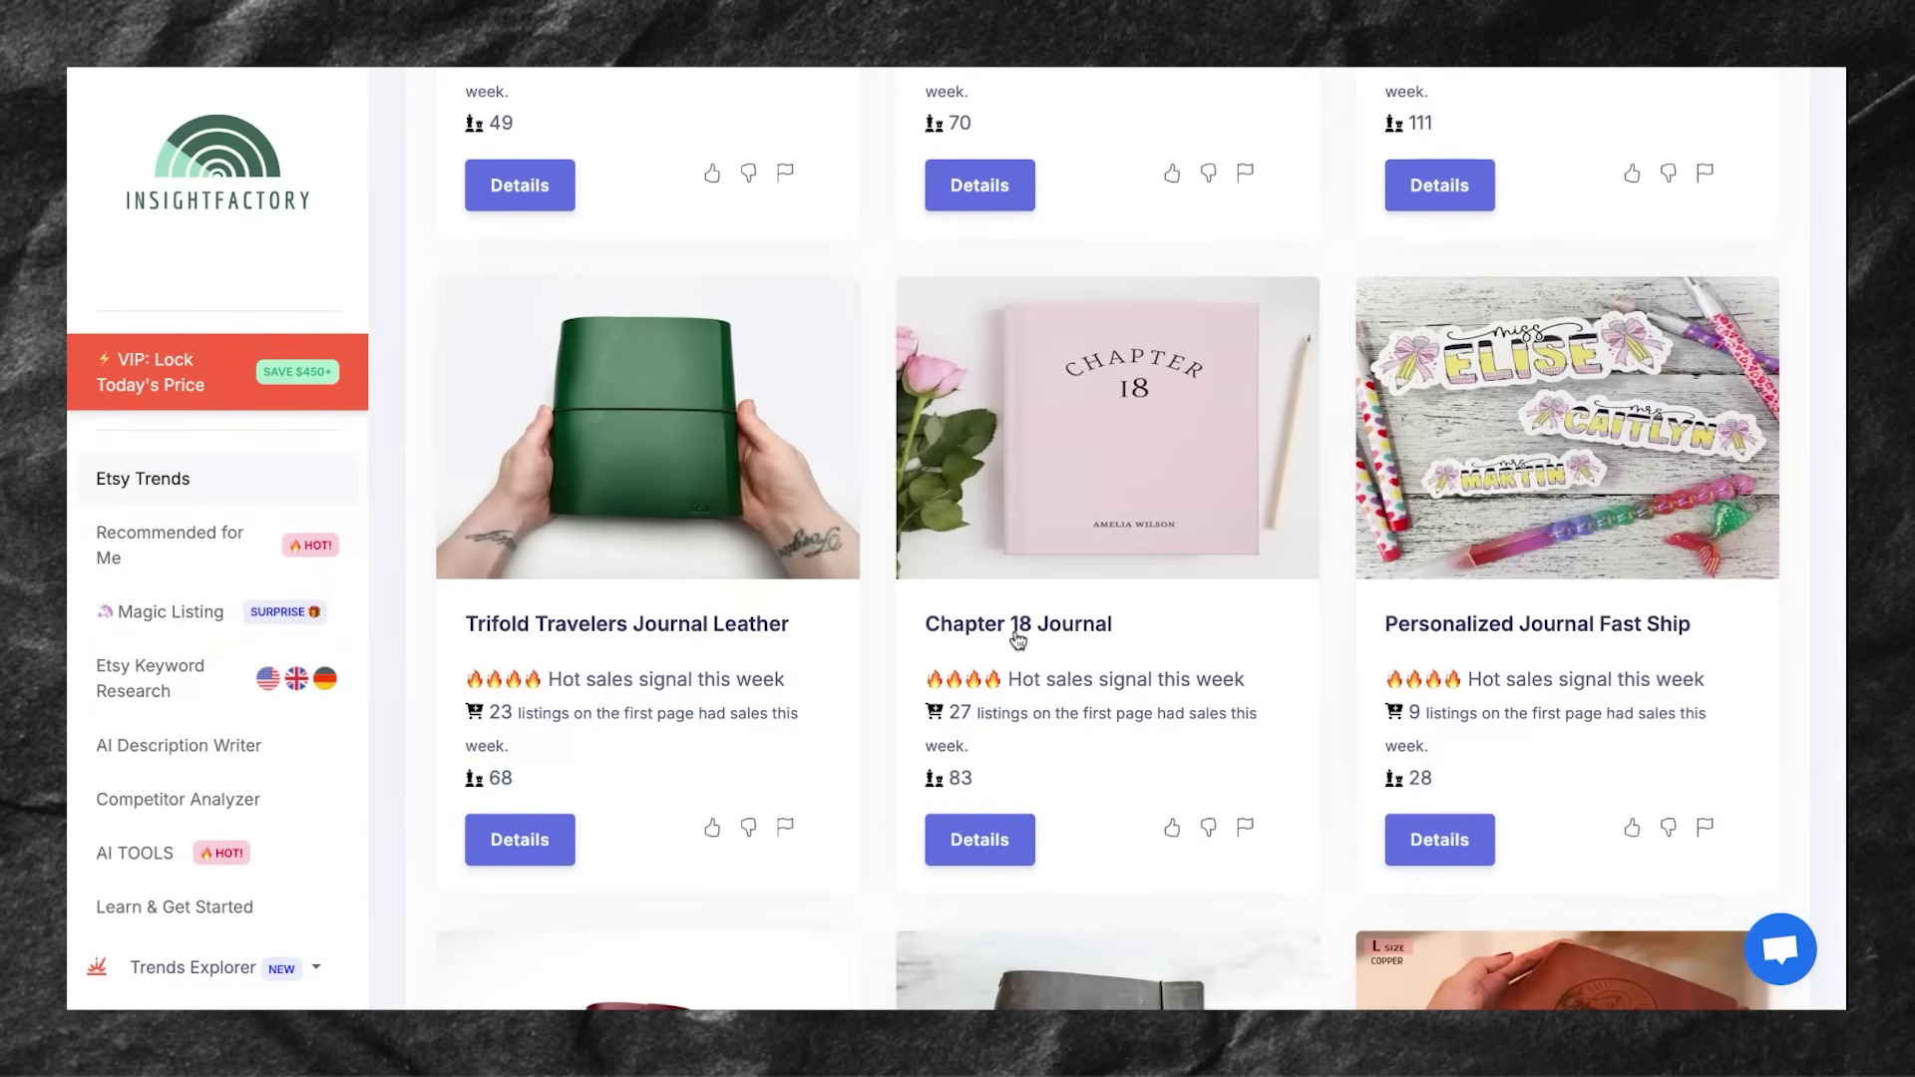
mouse_move(953, 771)
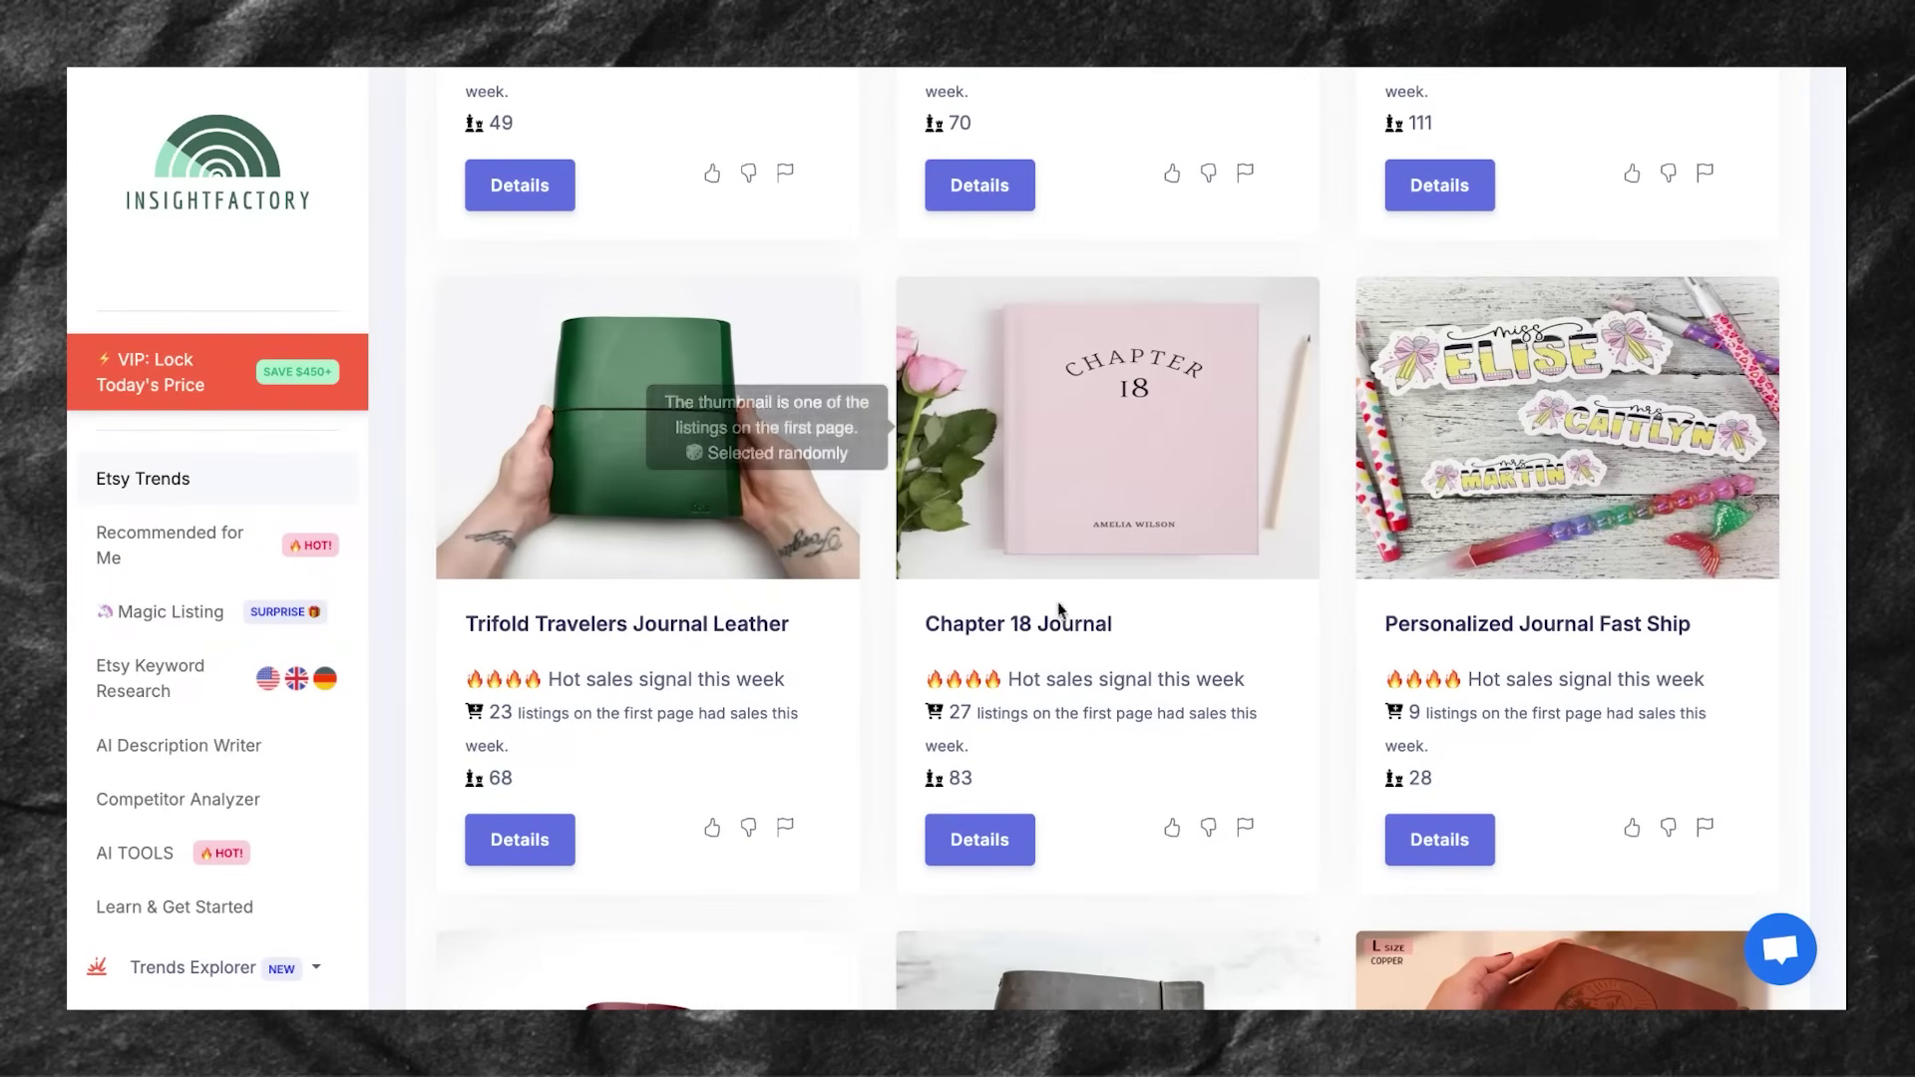
scroll(1064, 620, "down", 2)
mouse_move(1017, 584)
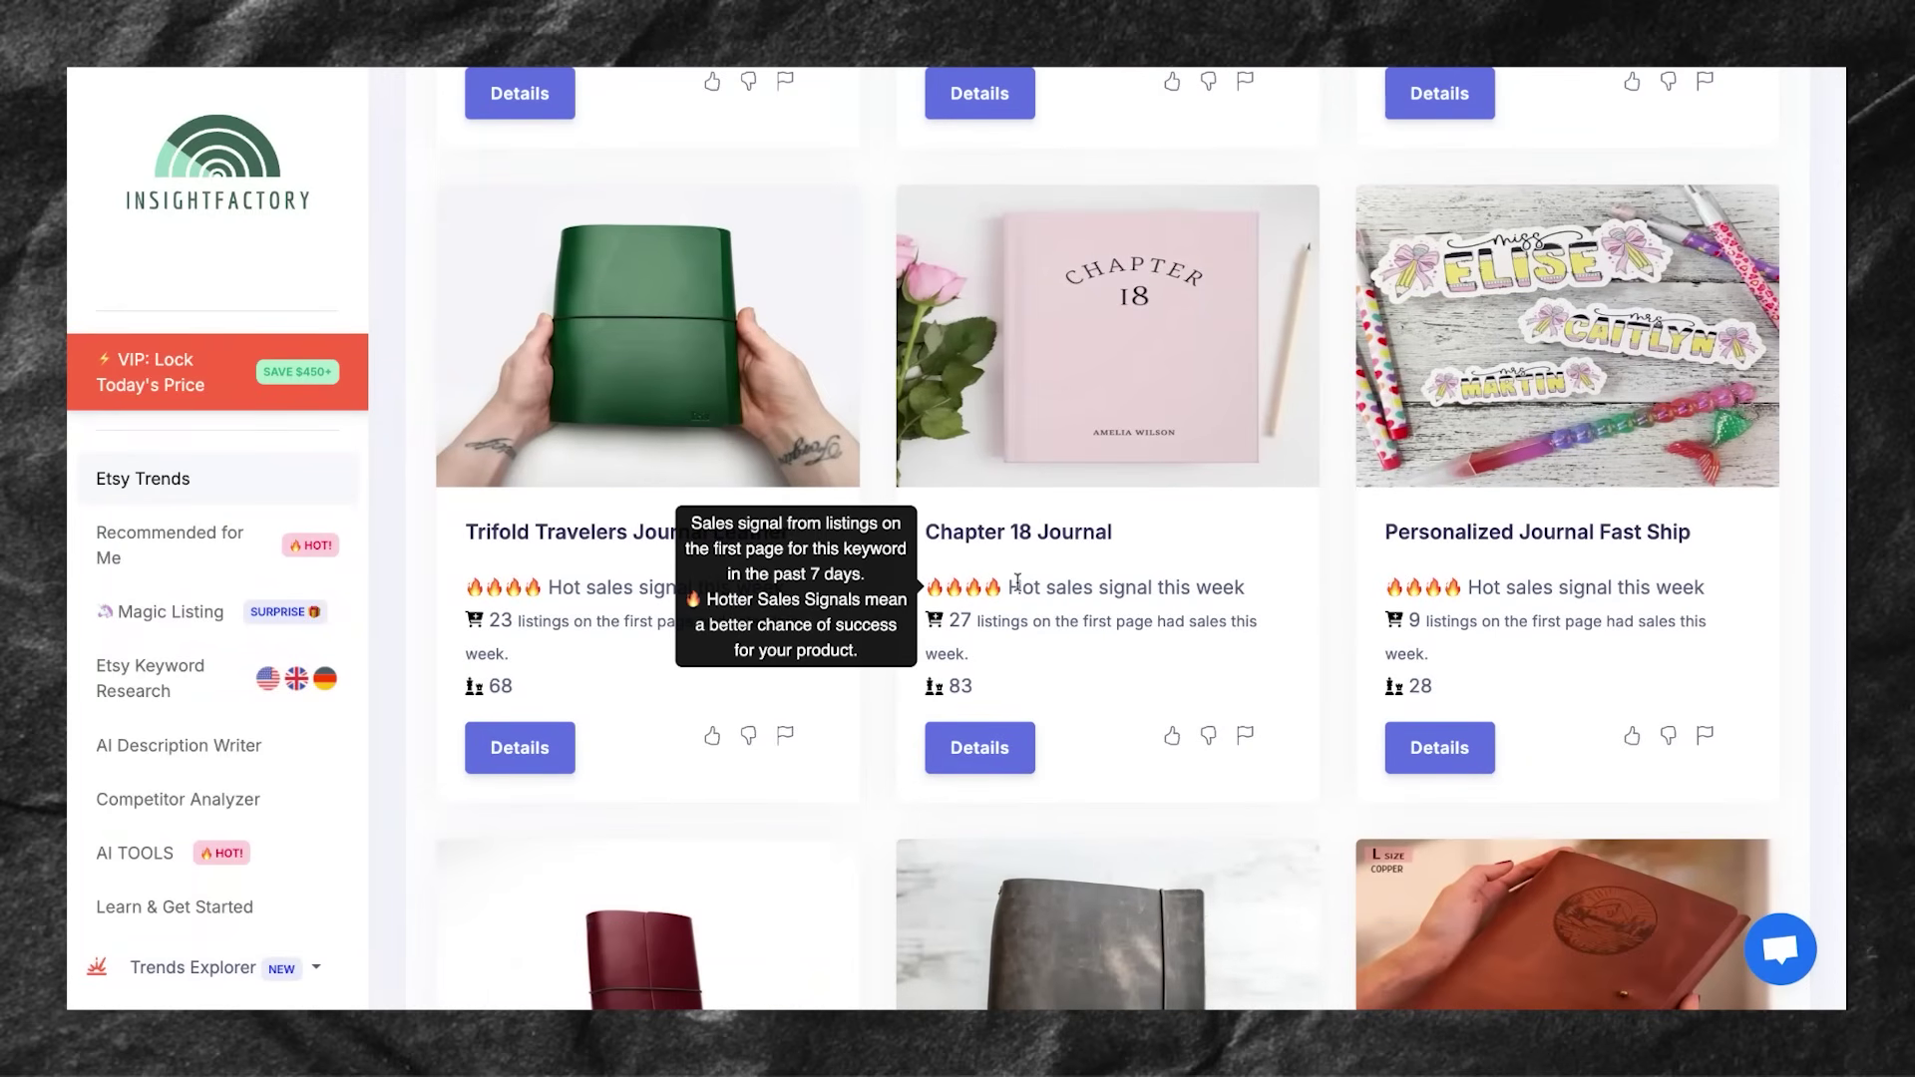
mouse_move(935, 628)
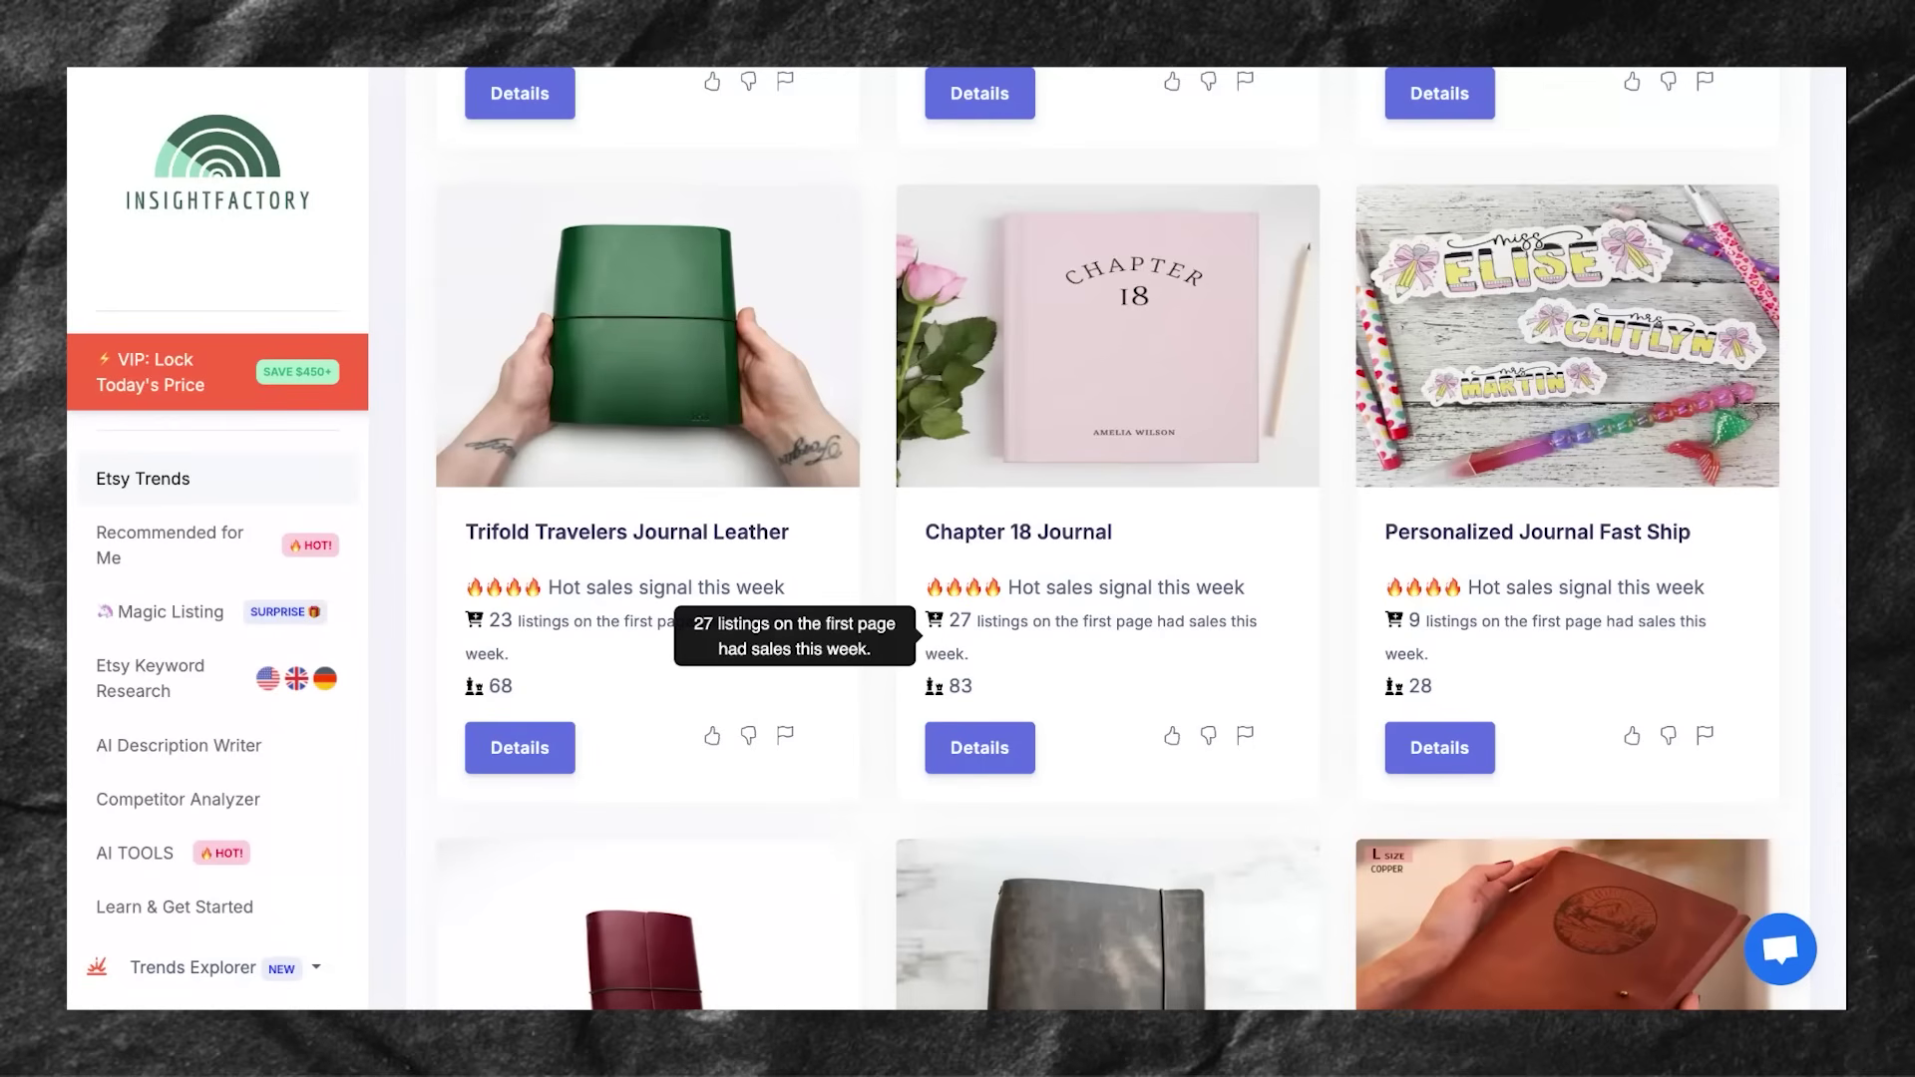
mouse_move(935, 687)
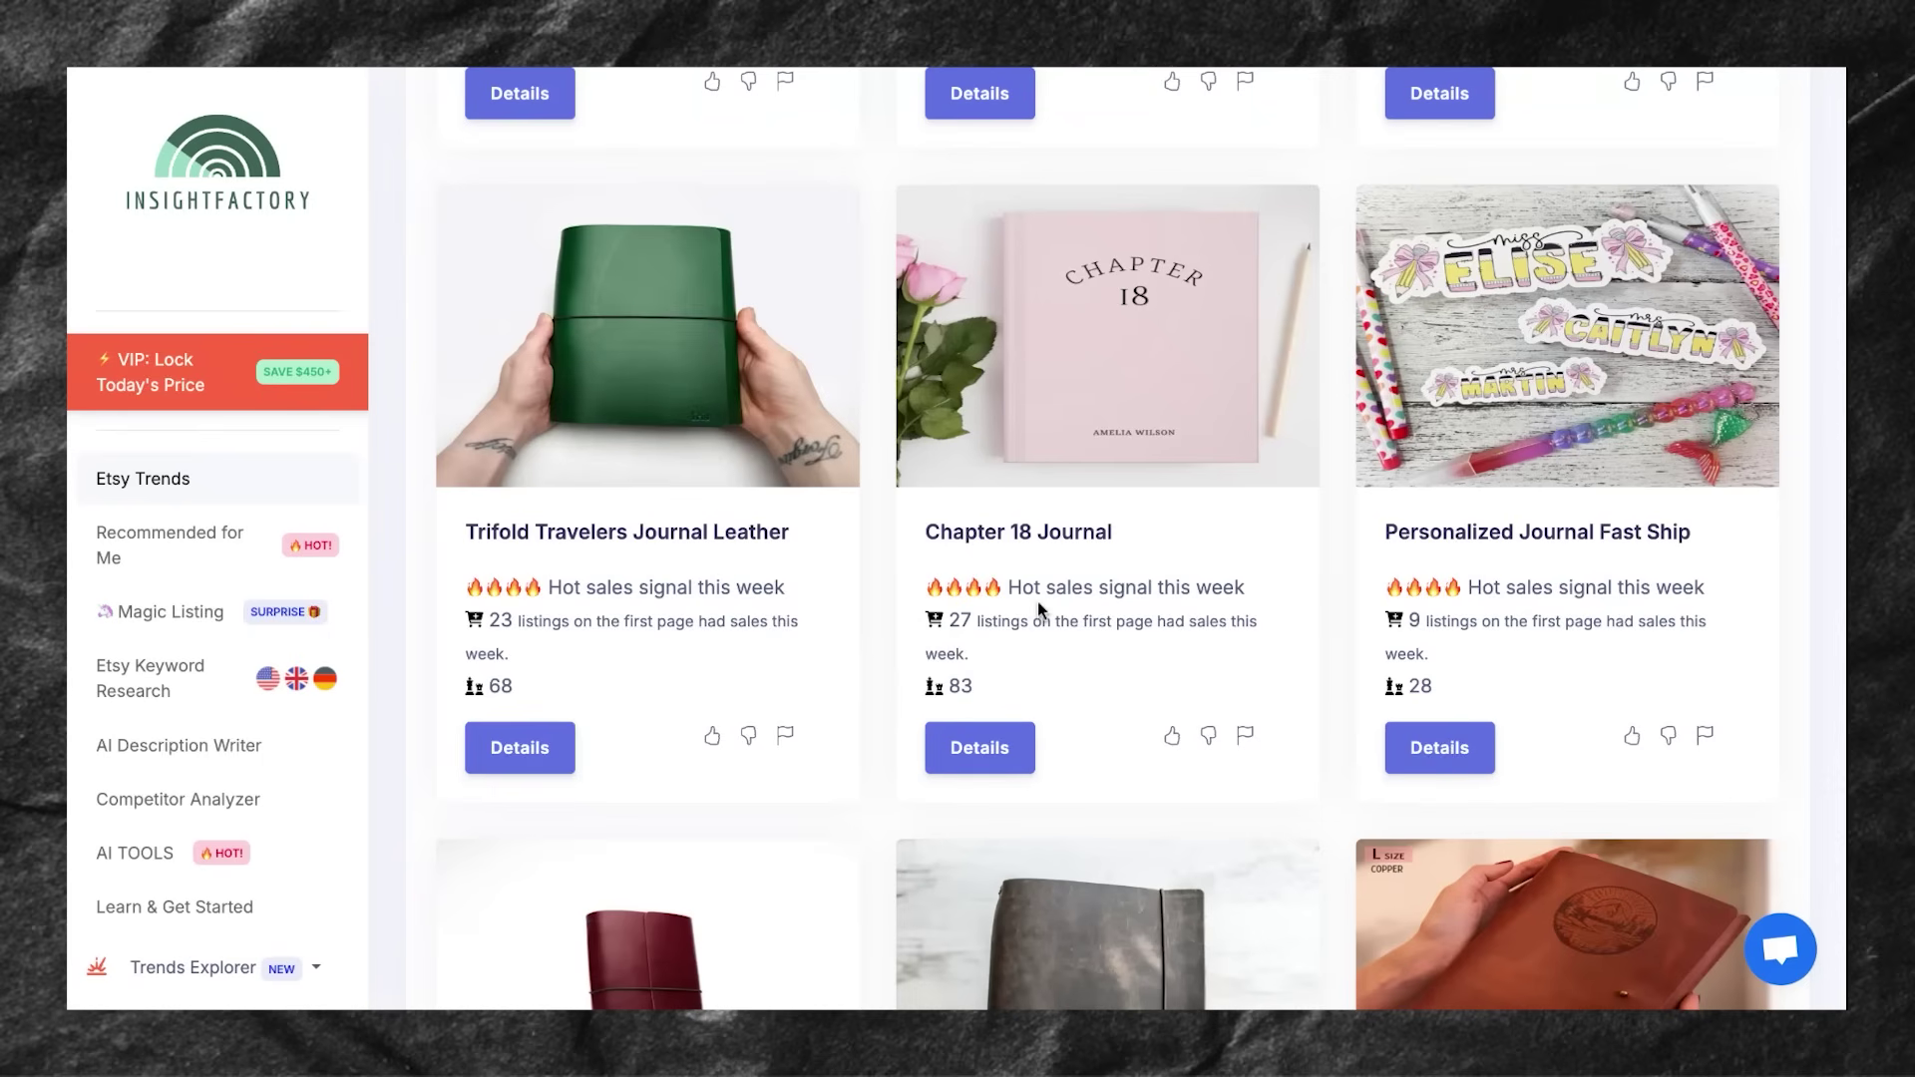
Step: Look over the remaining journal trends on page 2 and go to page 3 of the results
scroll(1038, 602, "down", 3)
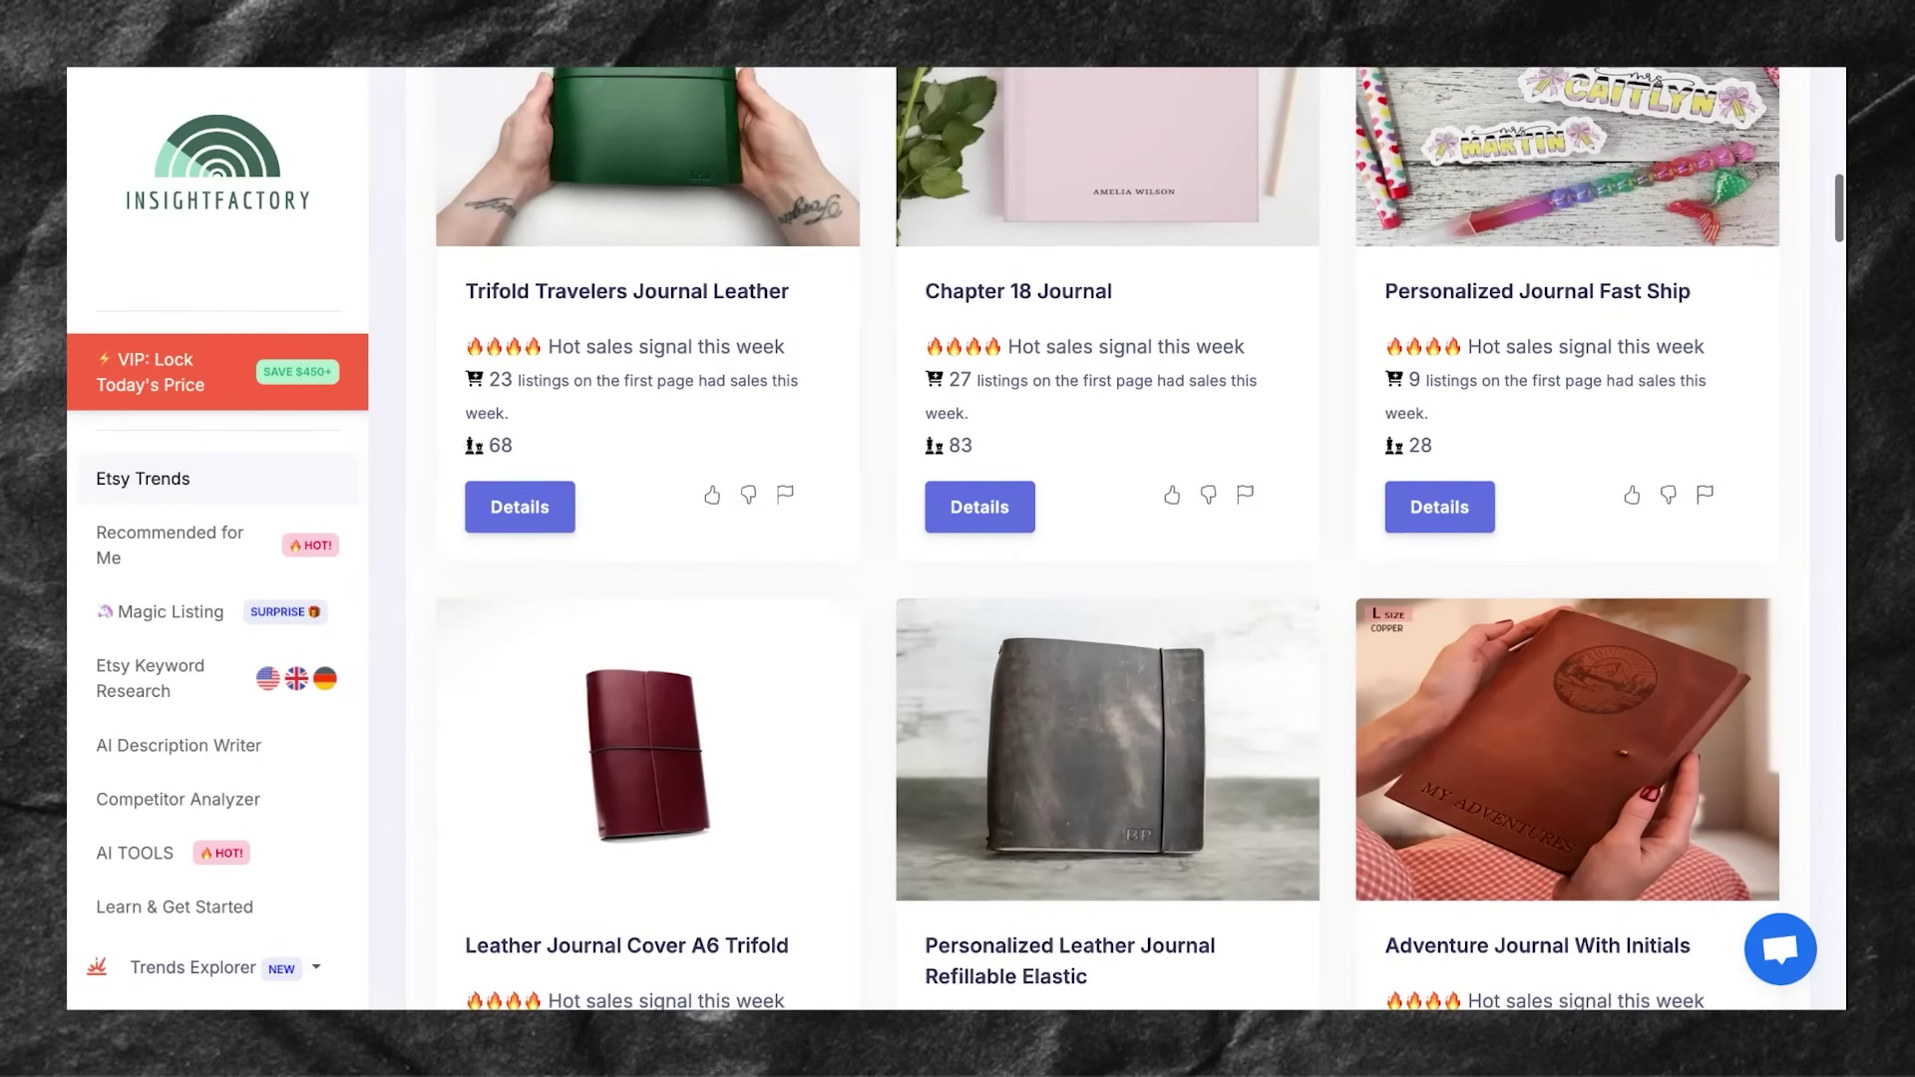
scroll(1304, 606, "down", 3)
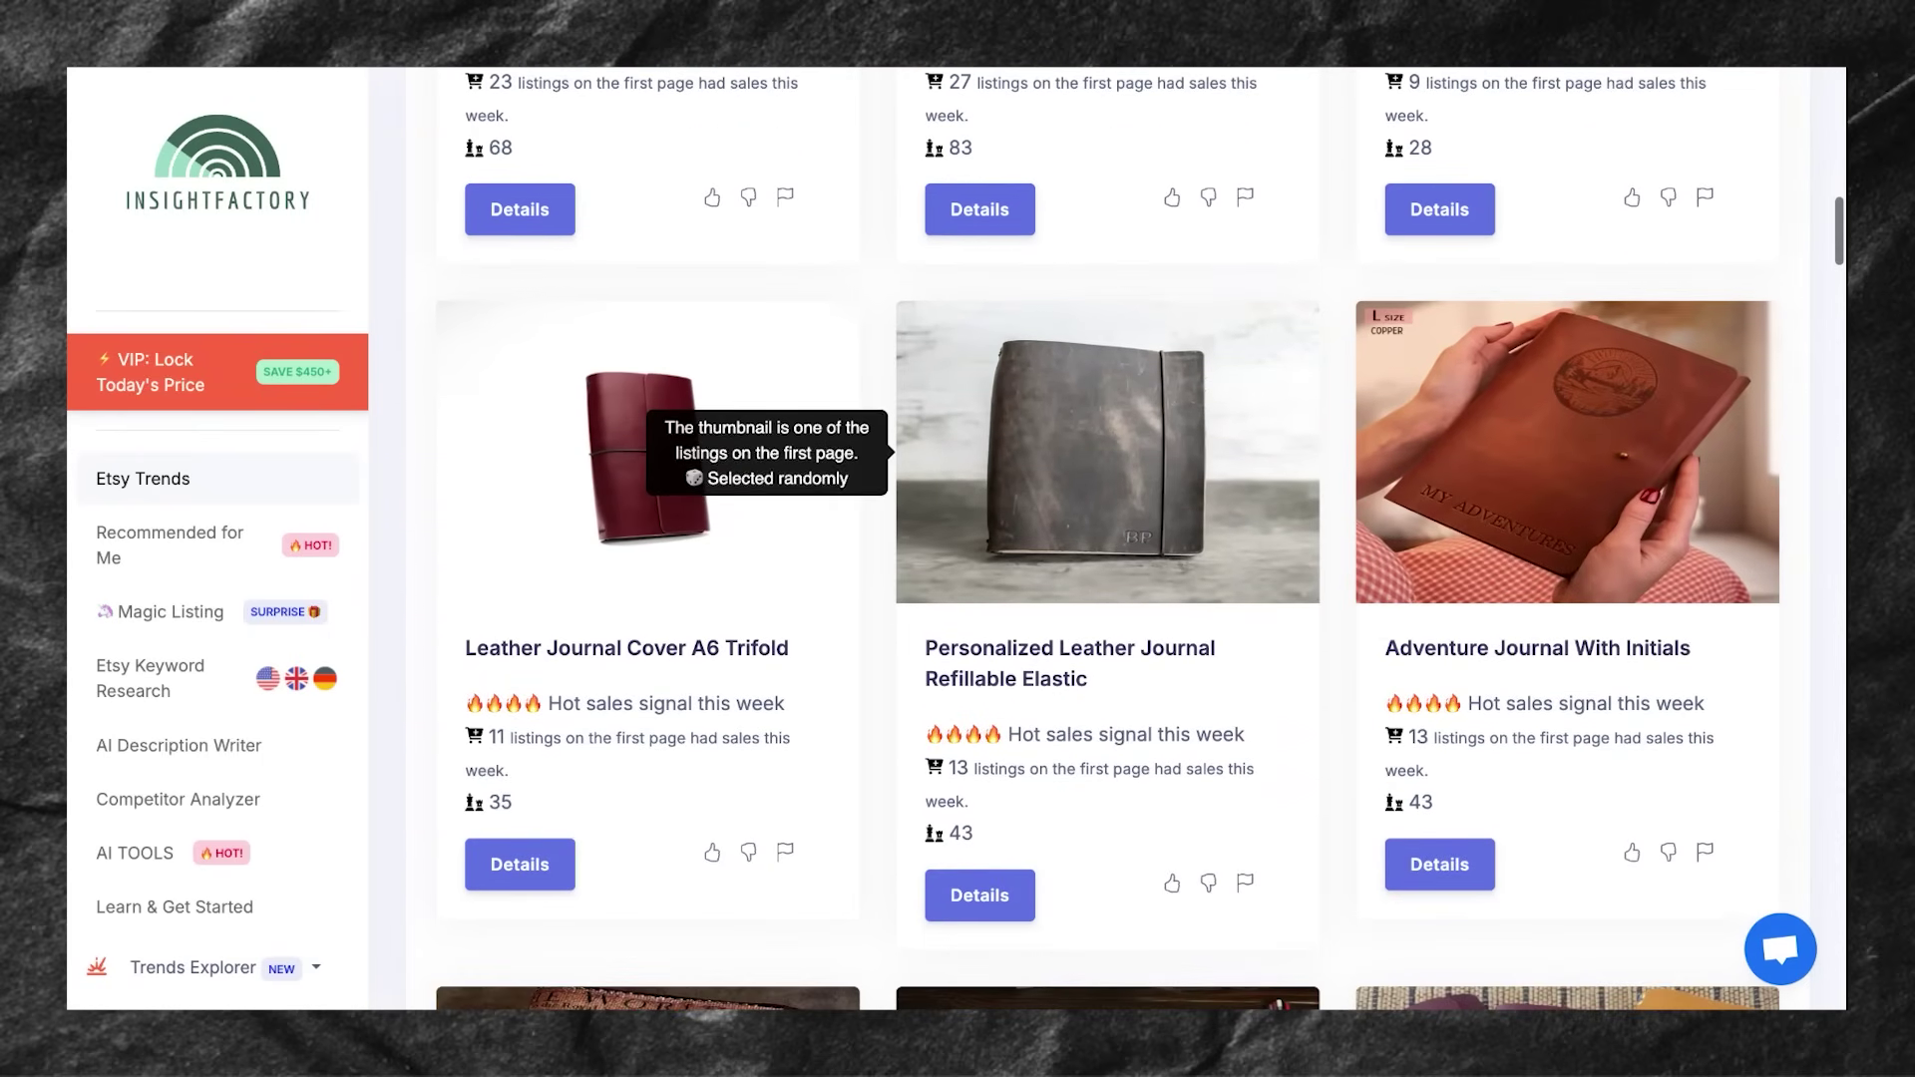
scroll(1379, 618, "down", 6)
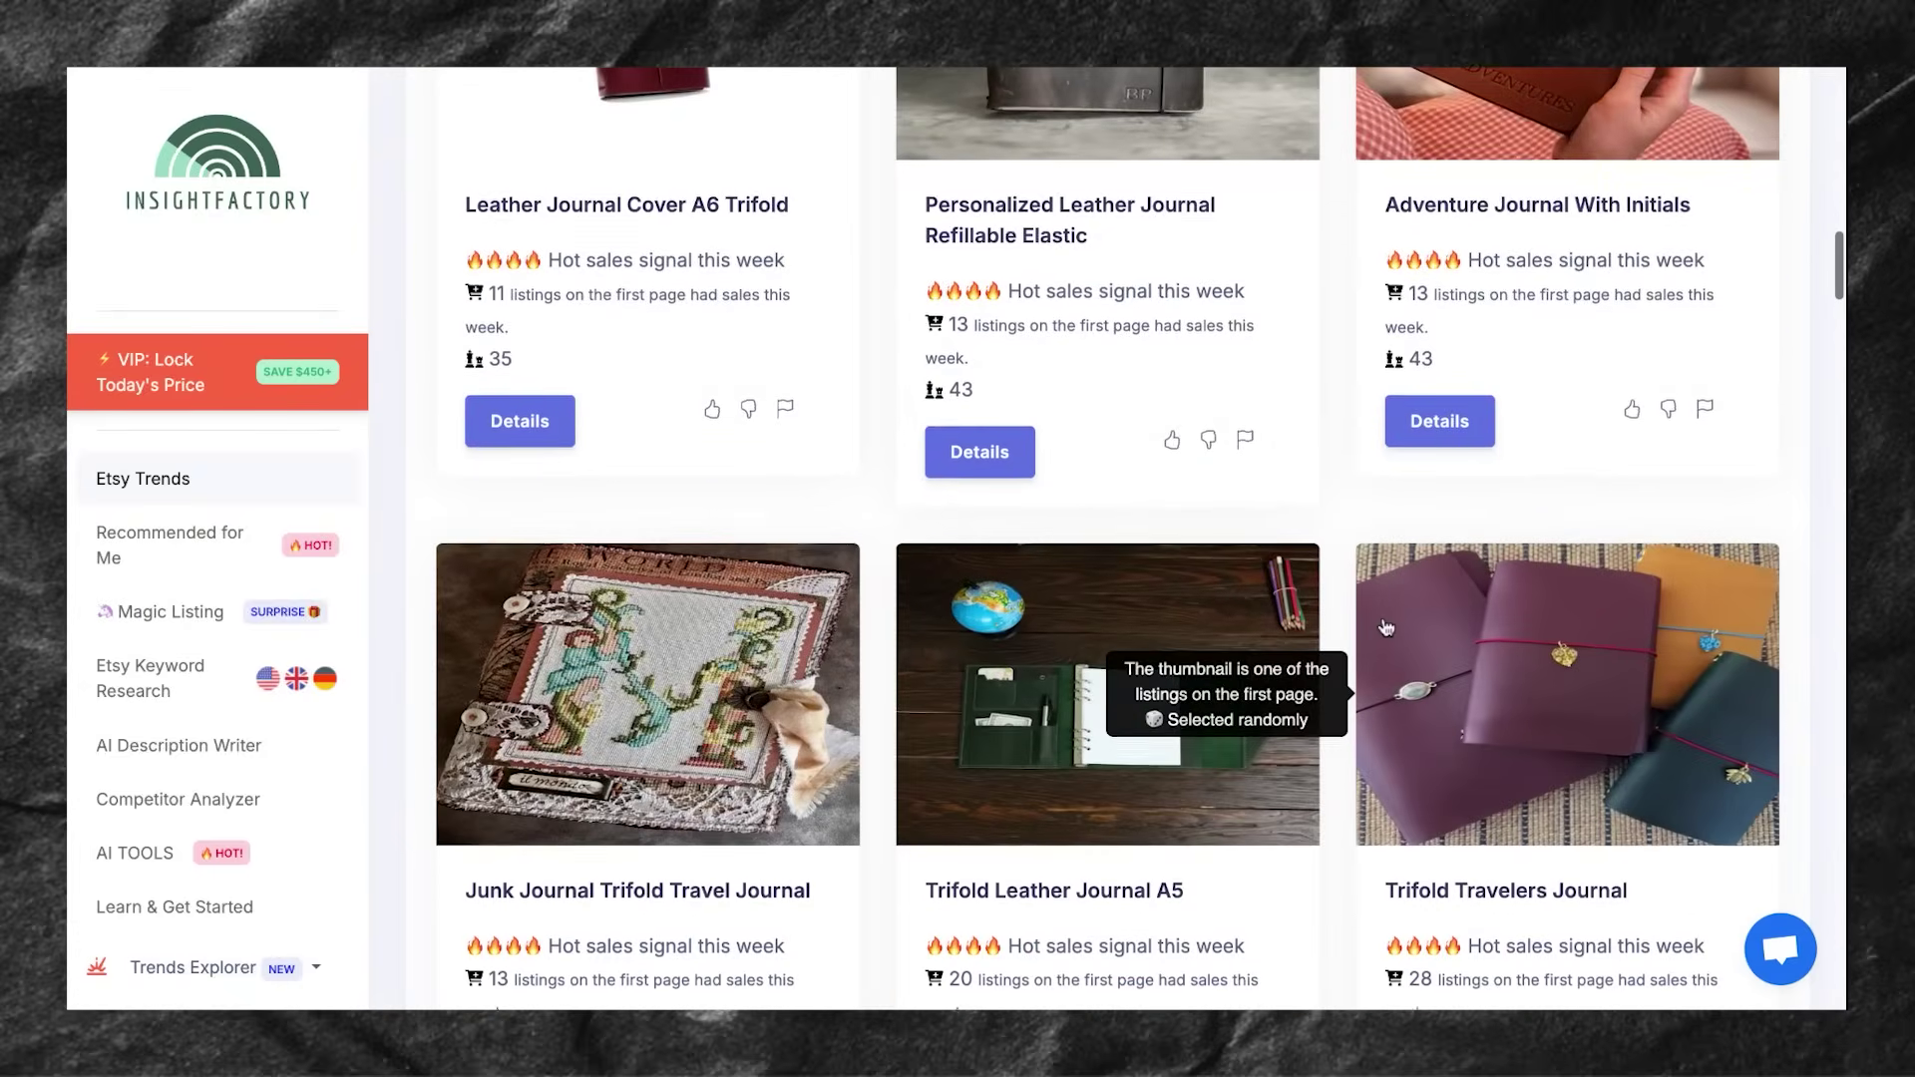
scroll(1387, 623, "down", 3)
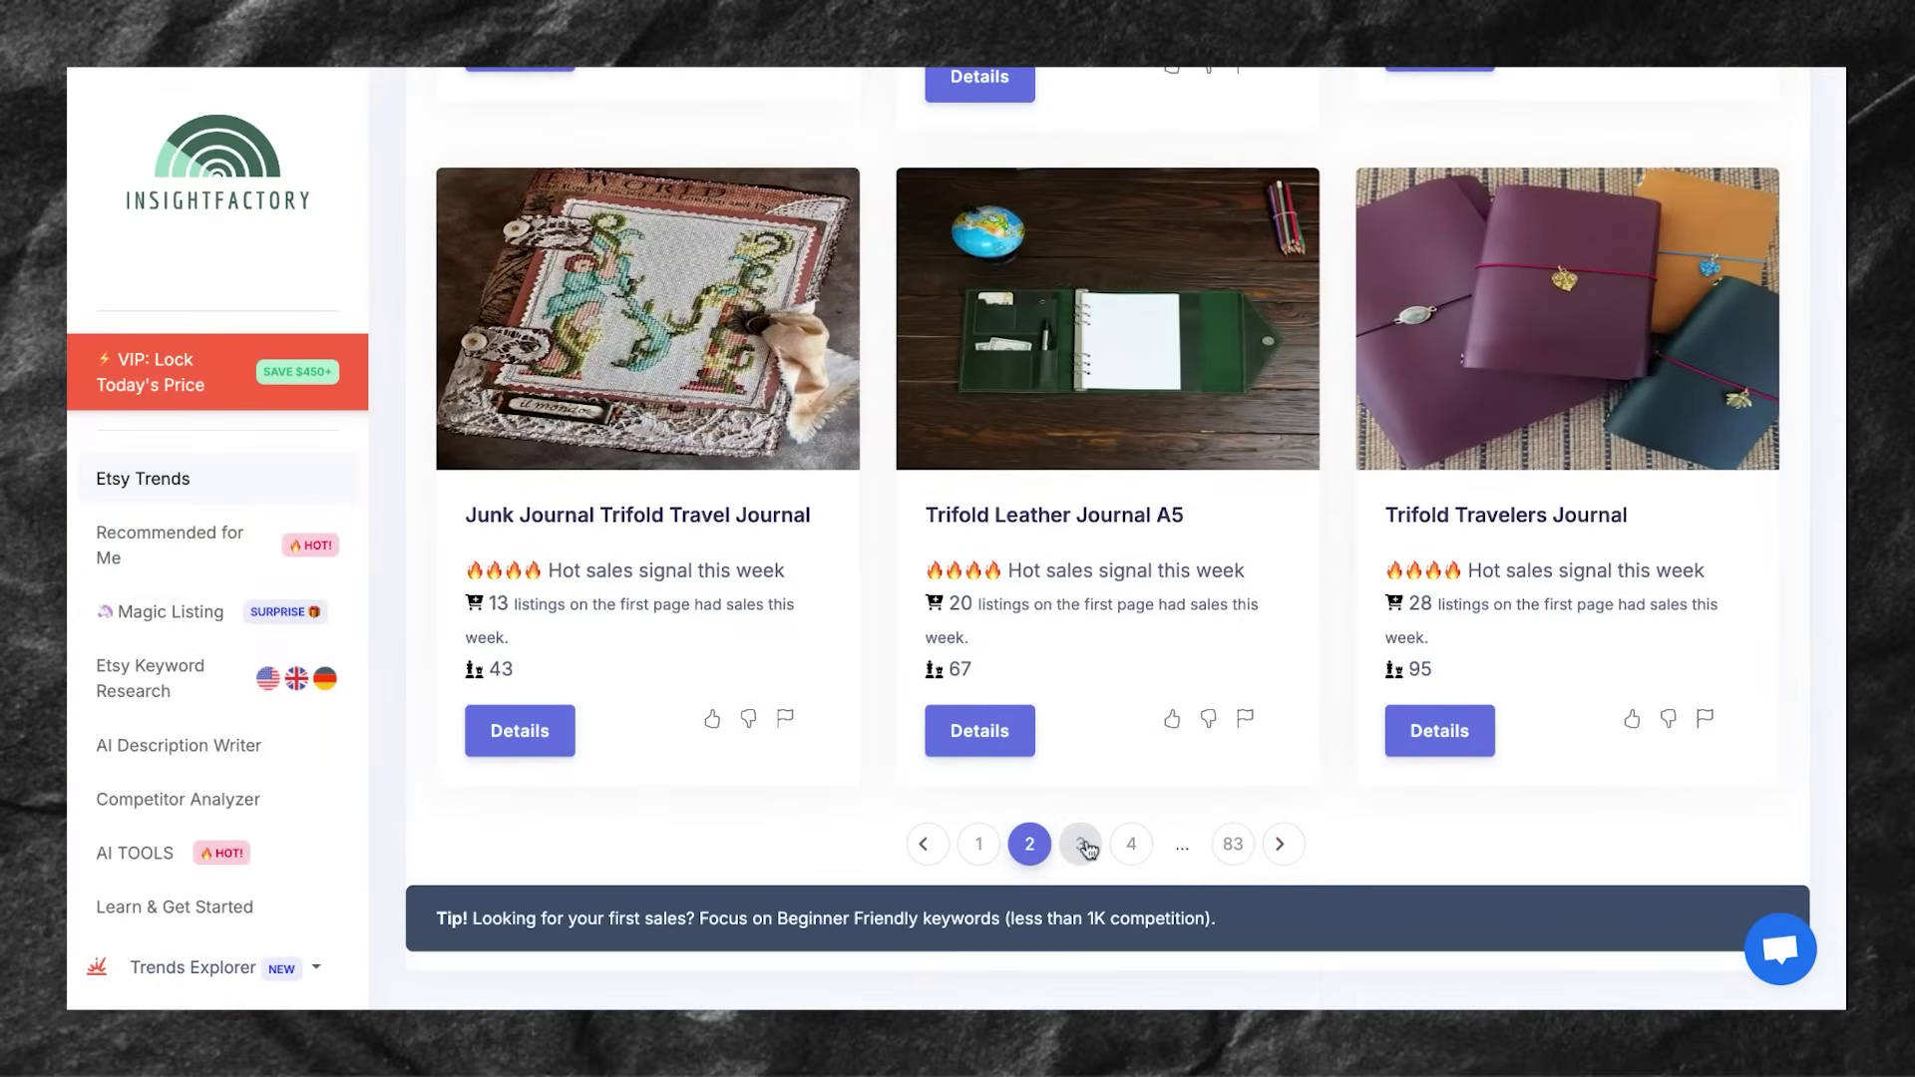
left_click(1085, 846)
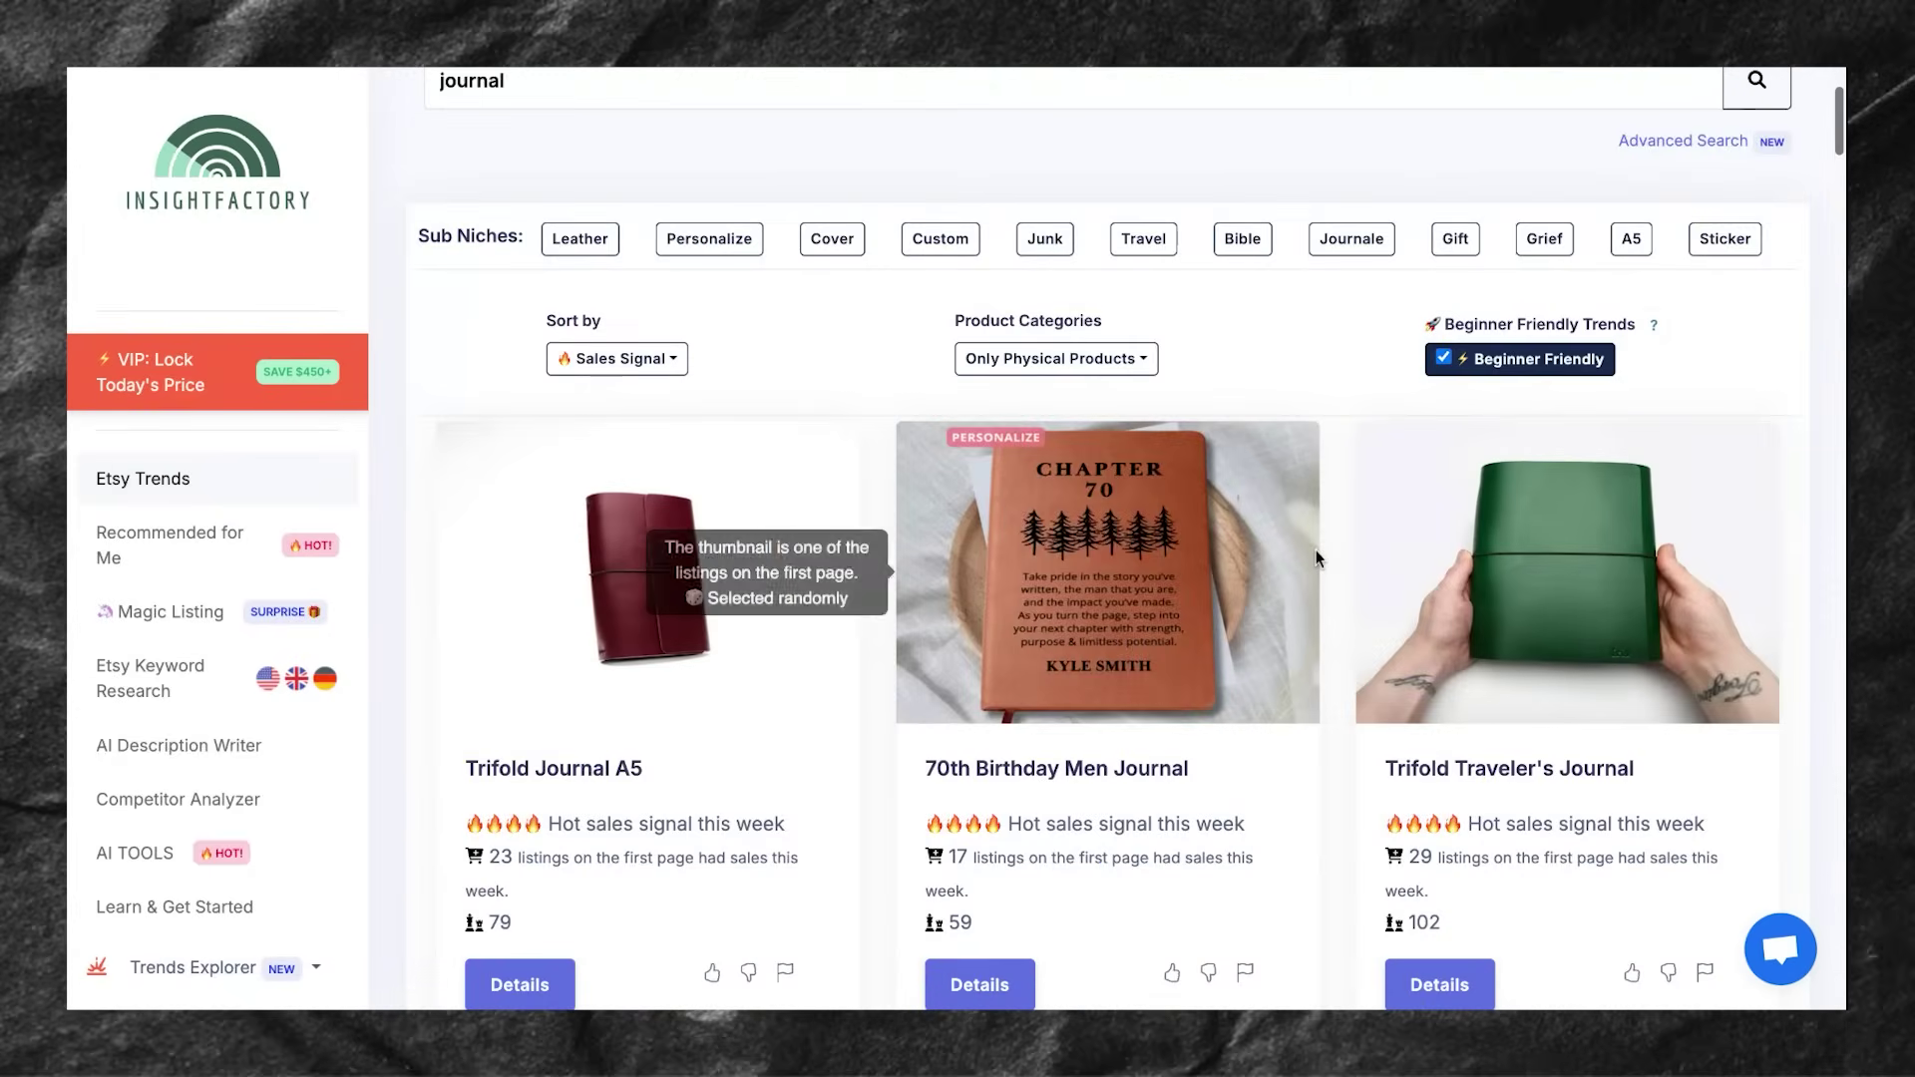
Step: Review the page 3 journal trends, including the weekly sales of Chapter 13 Journal, and go to page 4
scroll(1315, 548, "down", 1)
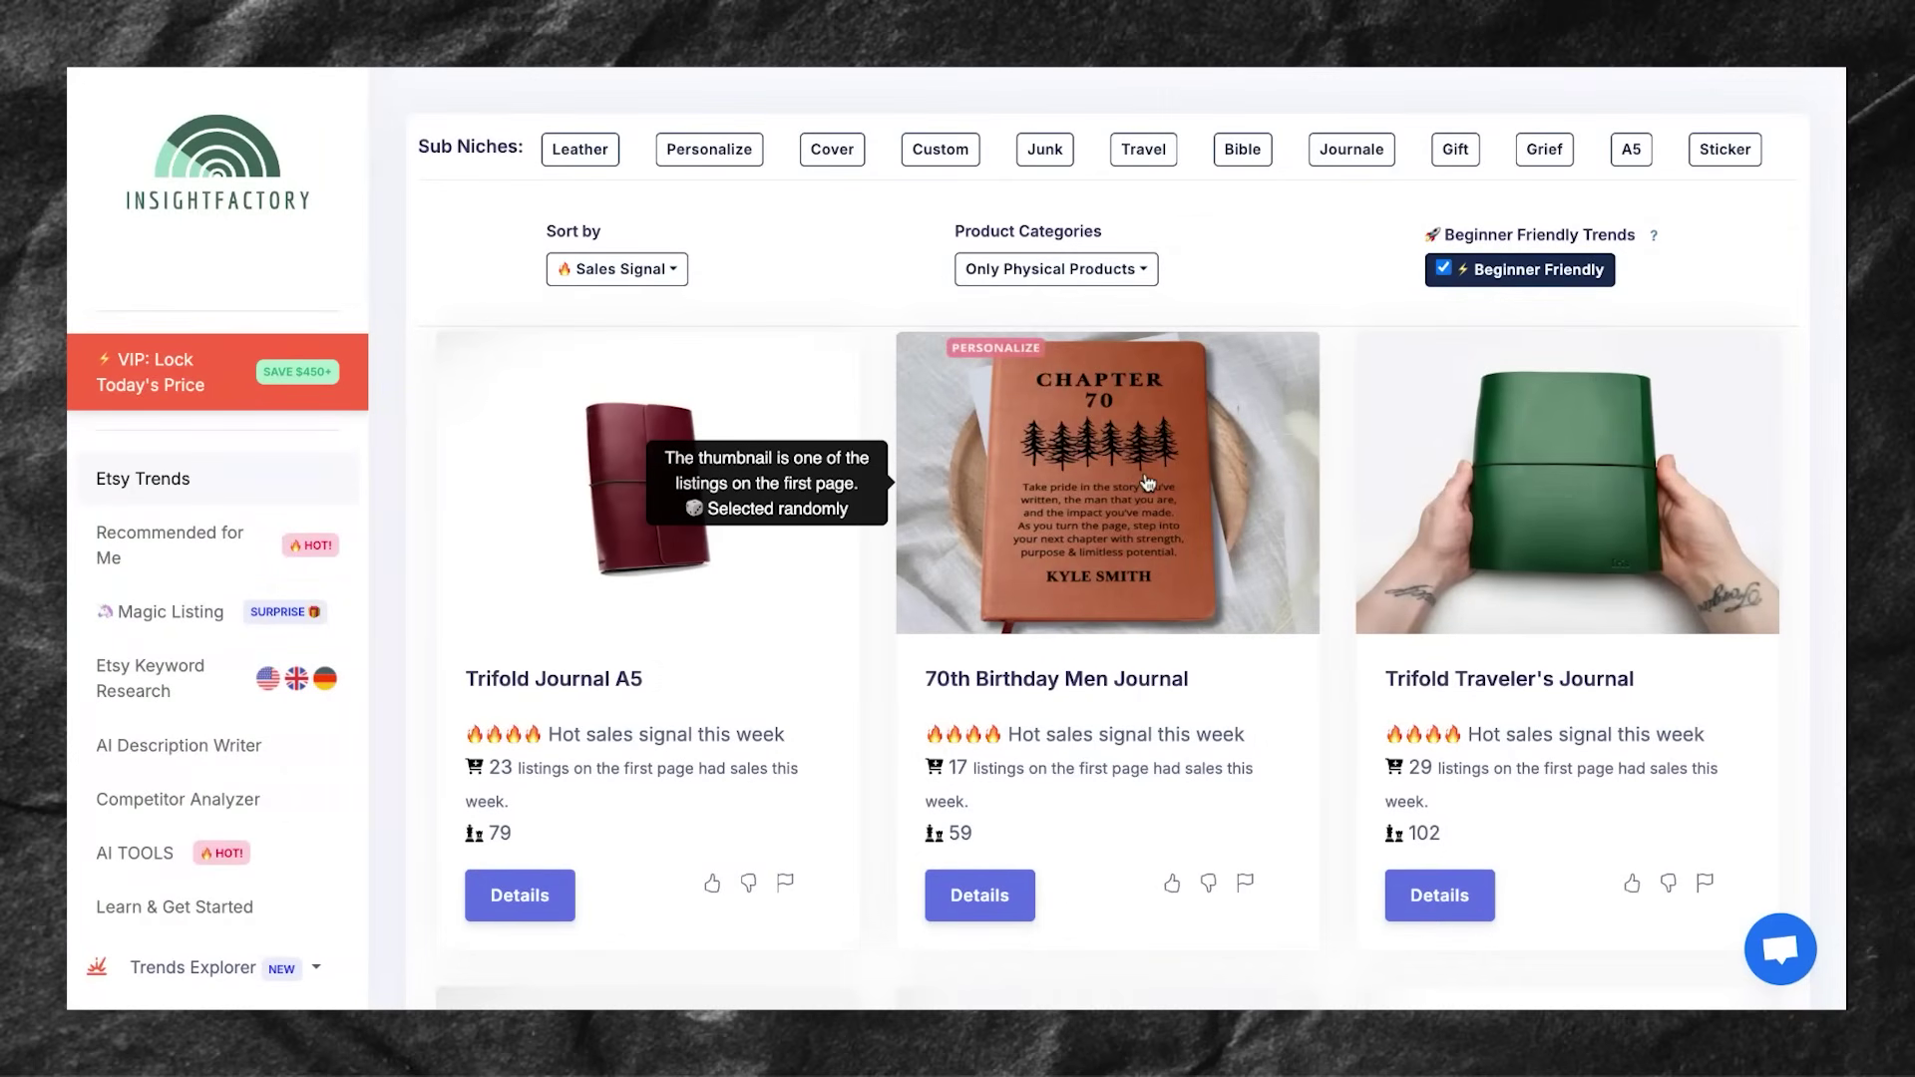
scroll(1147, 483, "down", 6)
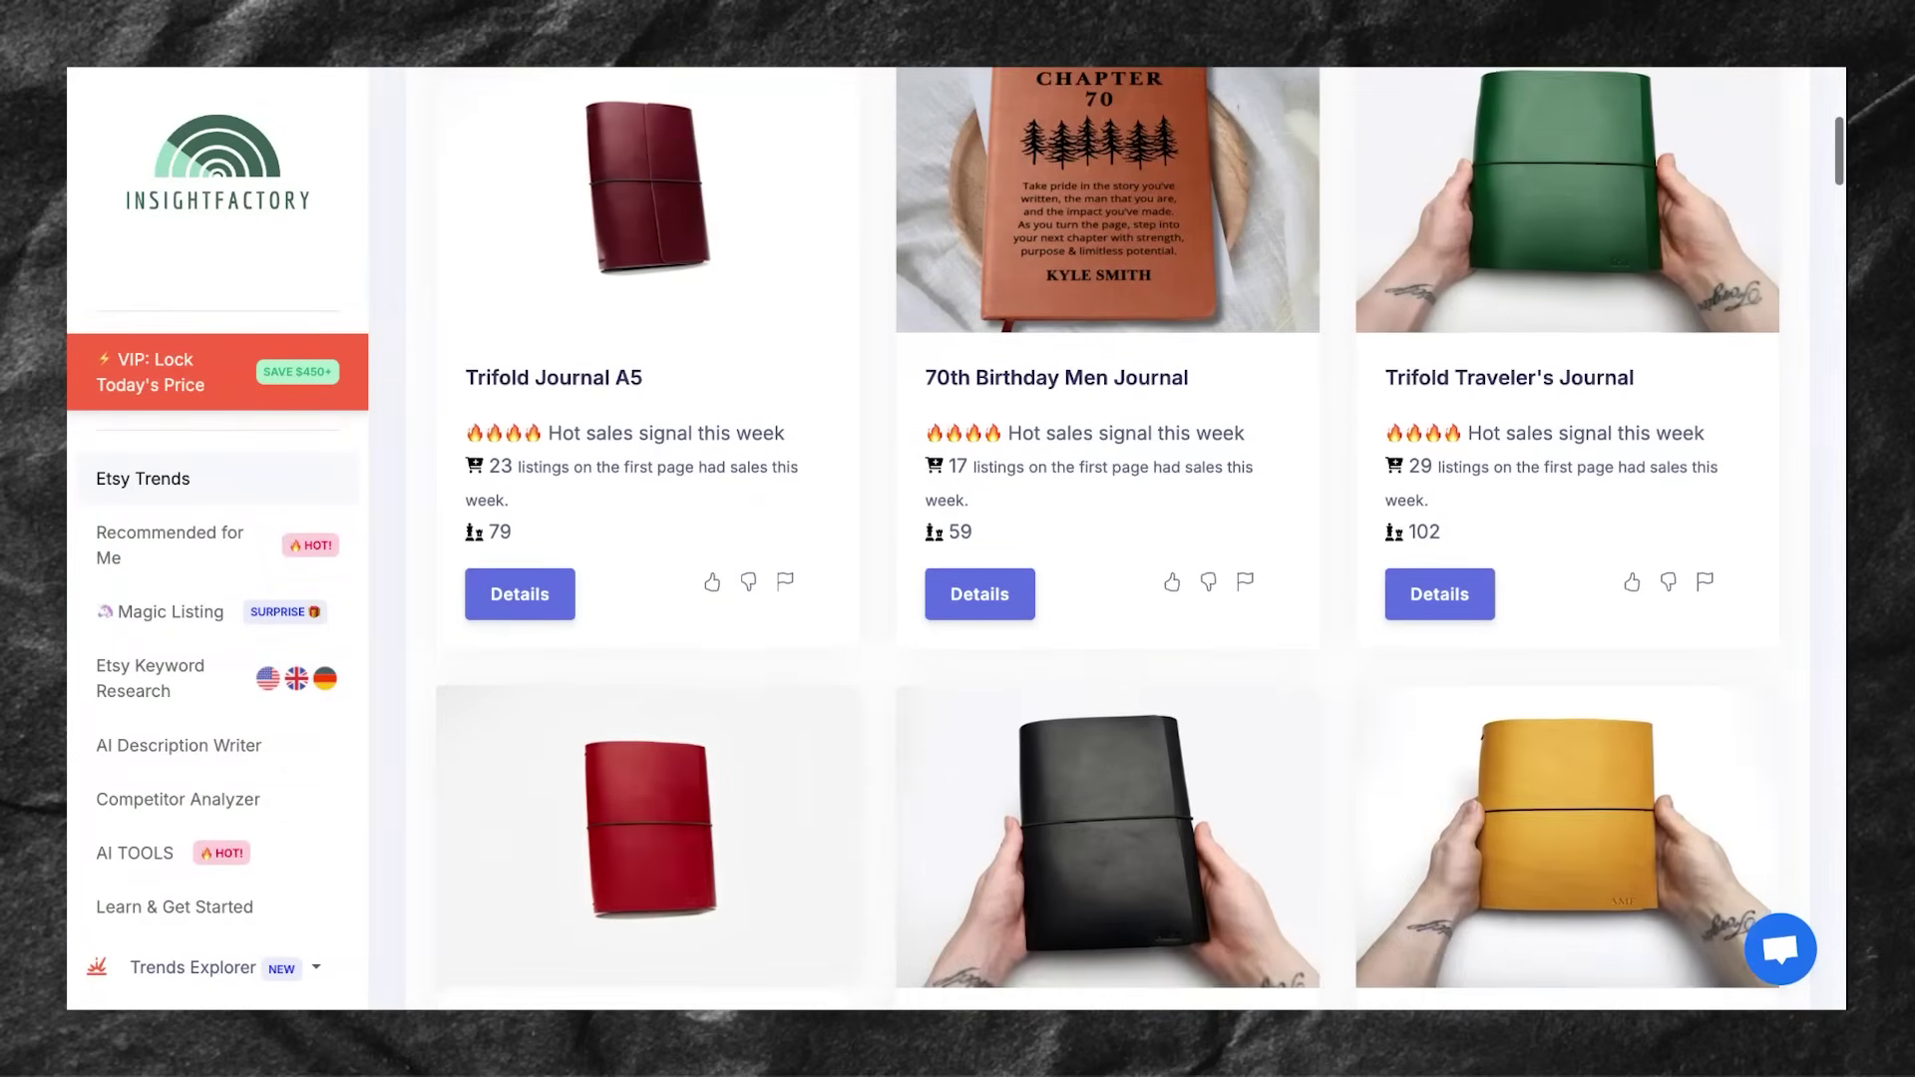
scroll(1108, 544, "down", 6)
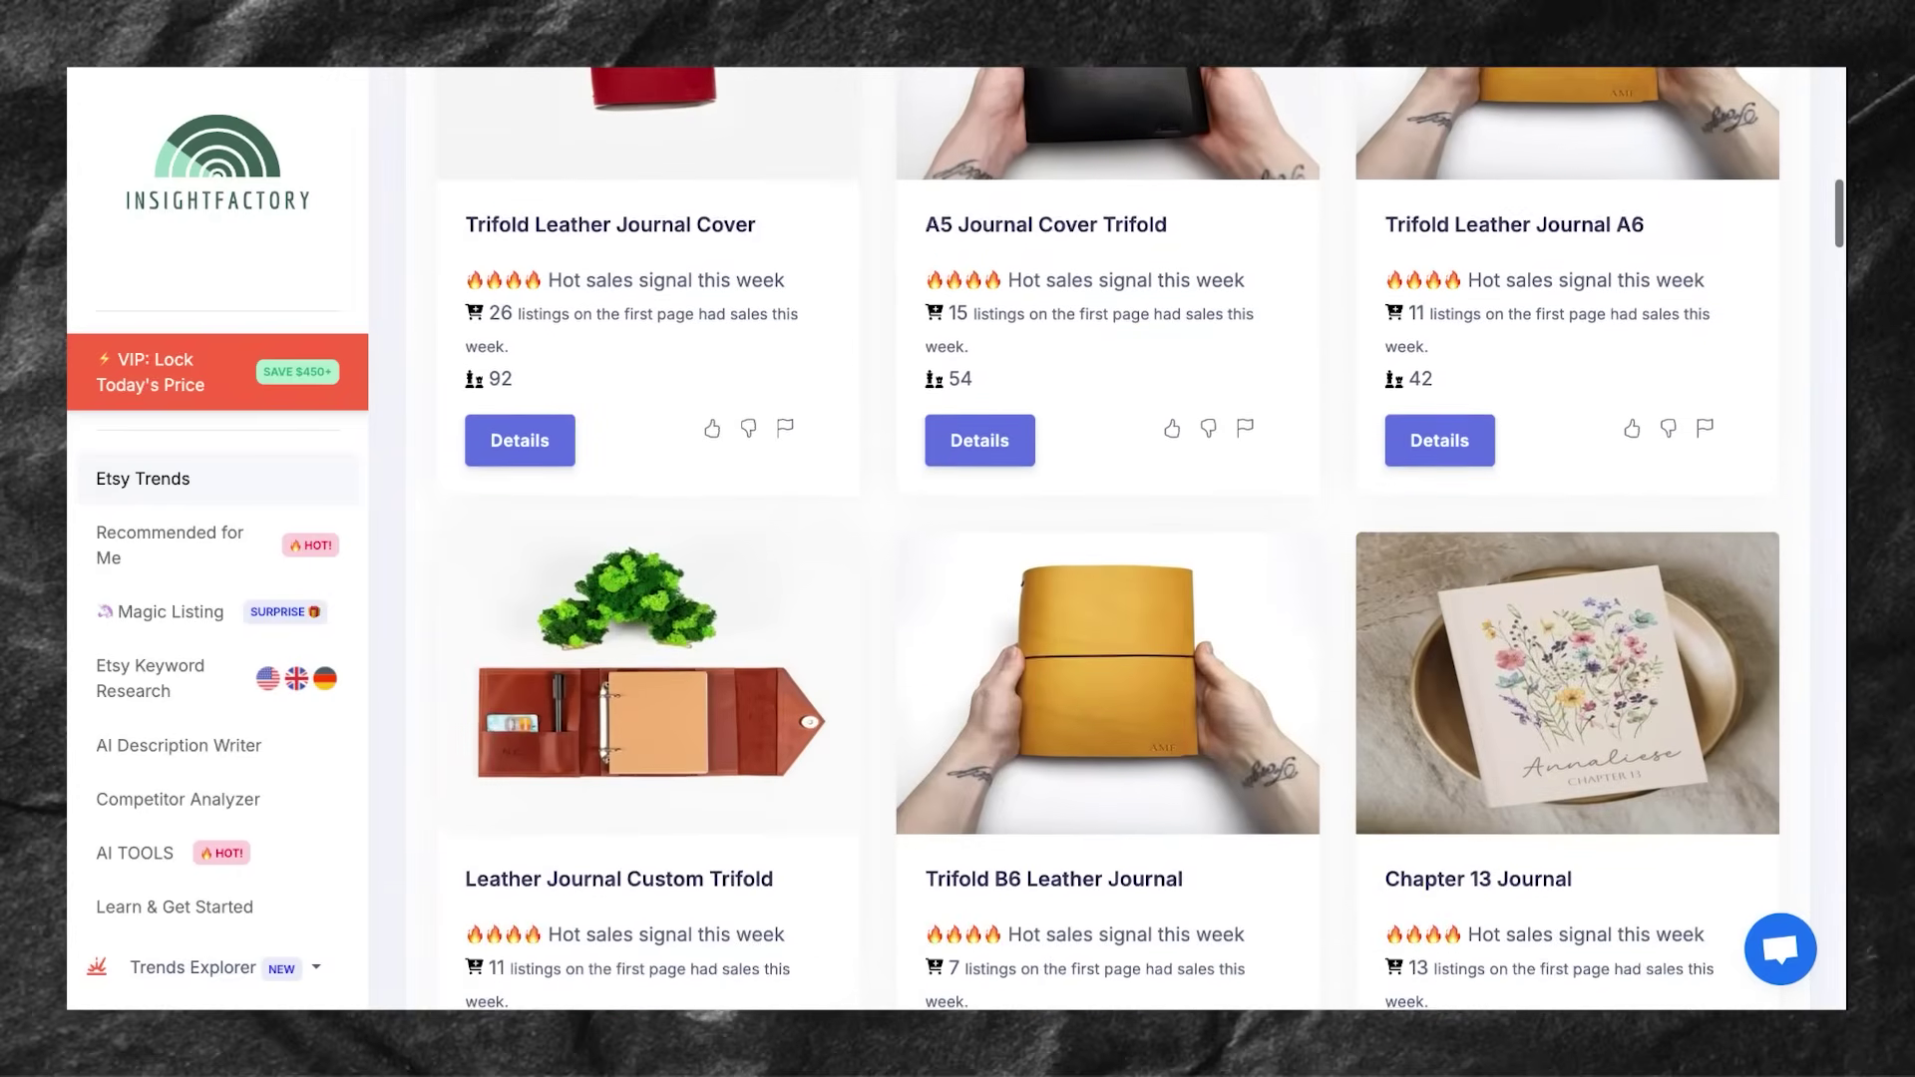
scroll(1553, 665, "down", 2)
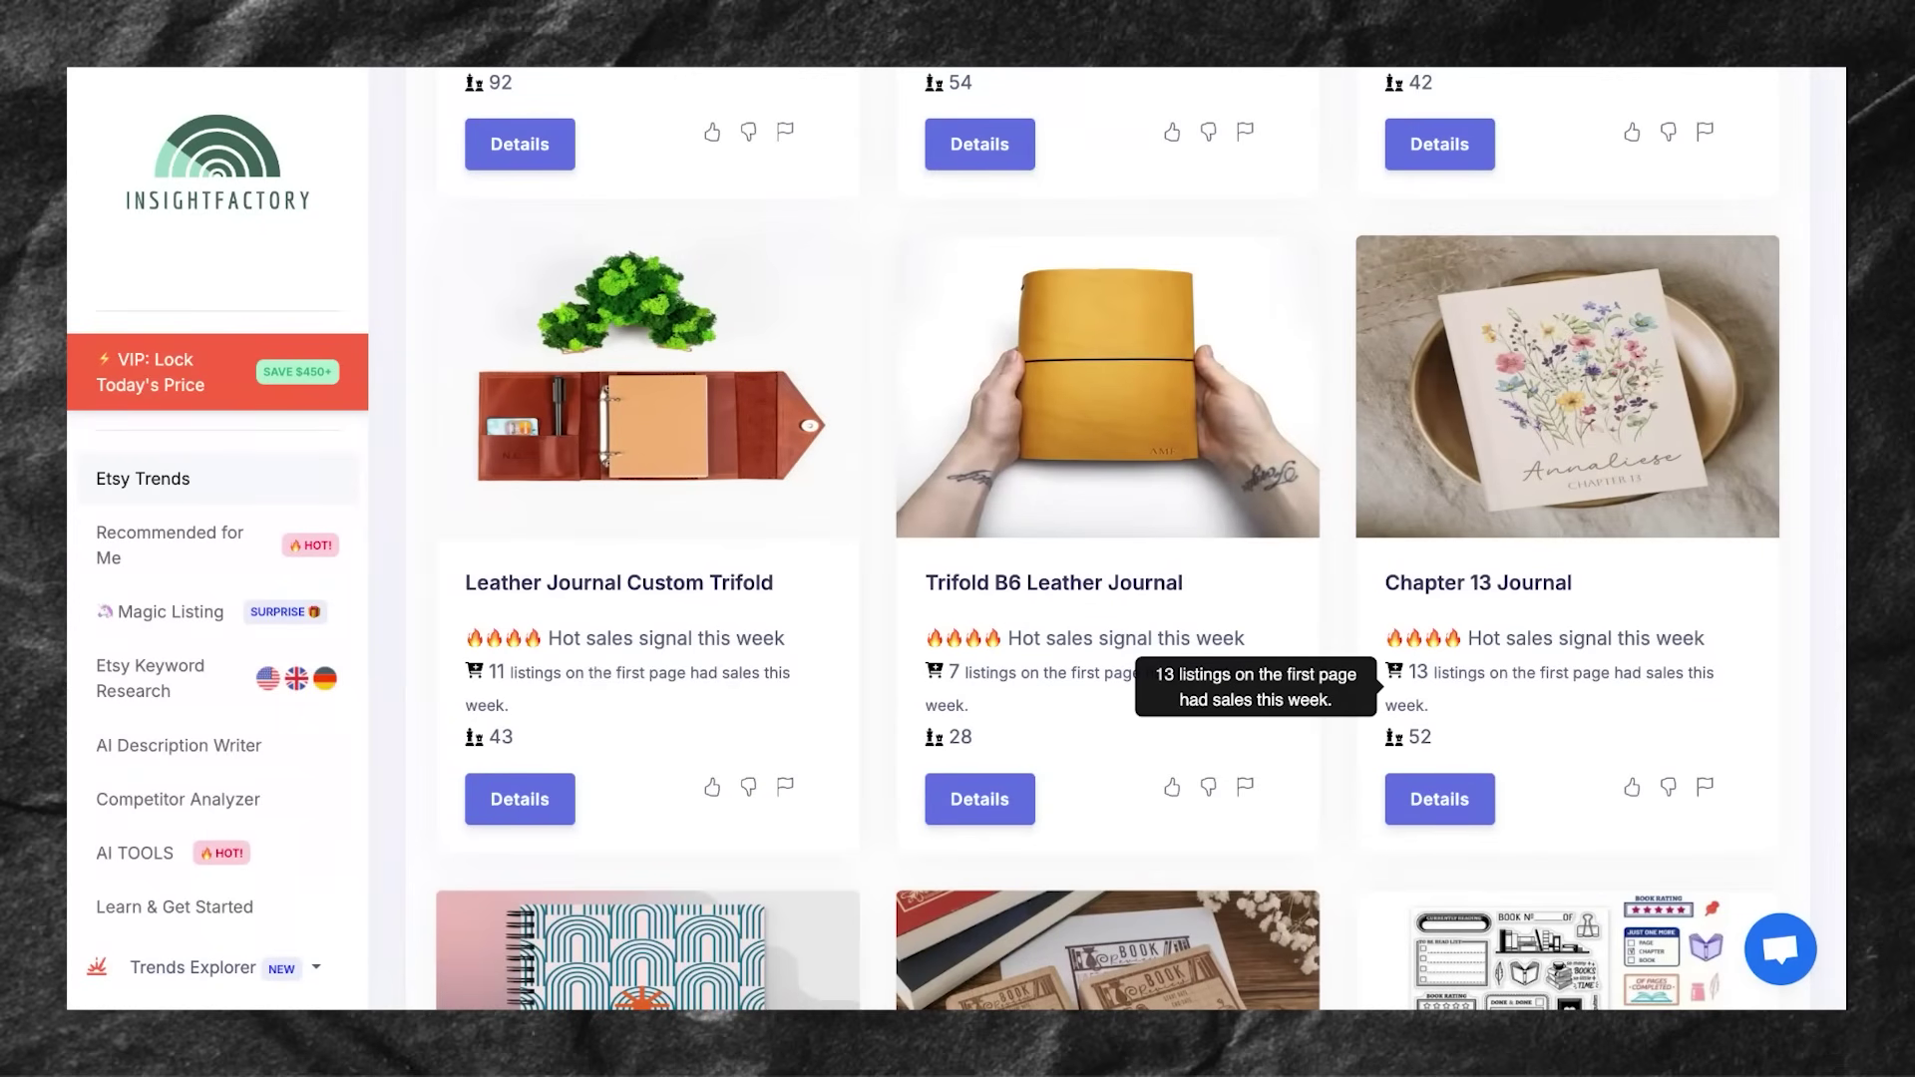
scroll(1140, 539, "down", 5)
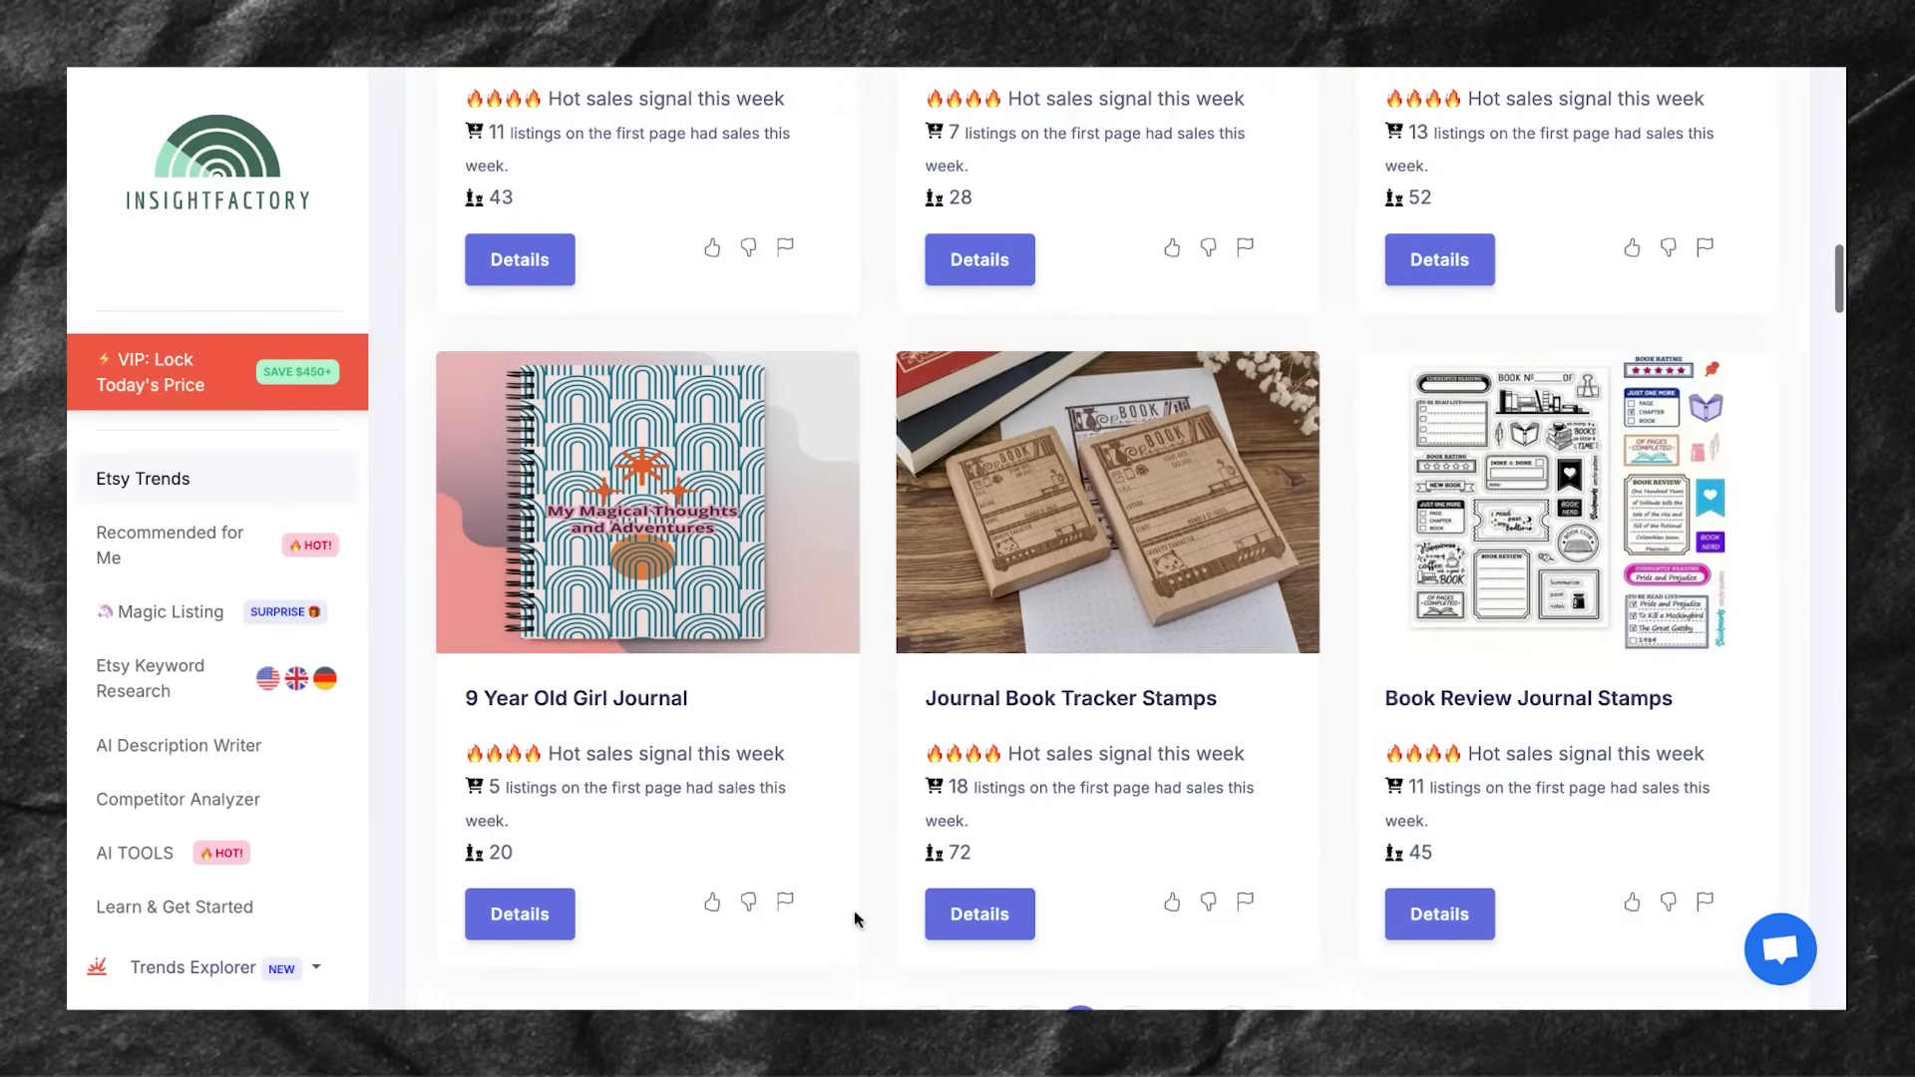
scroll(863, 804, "down", 3)
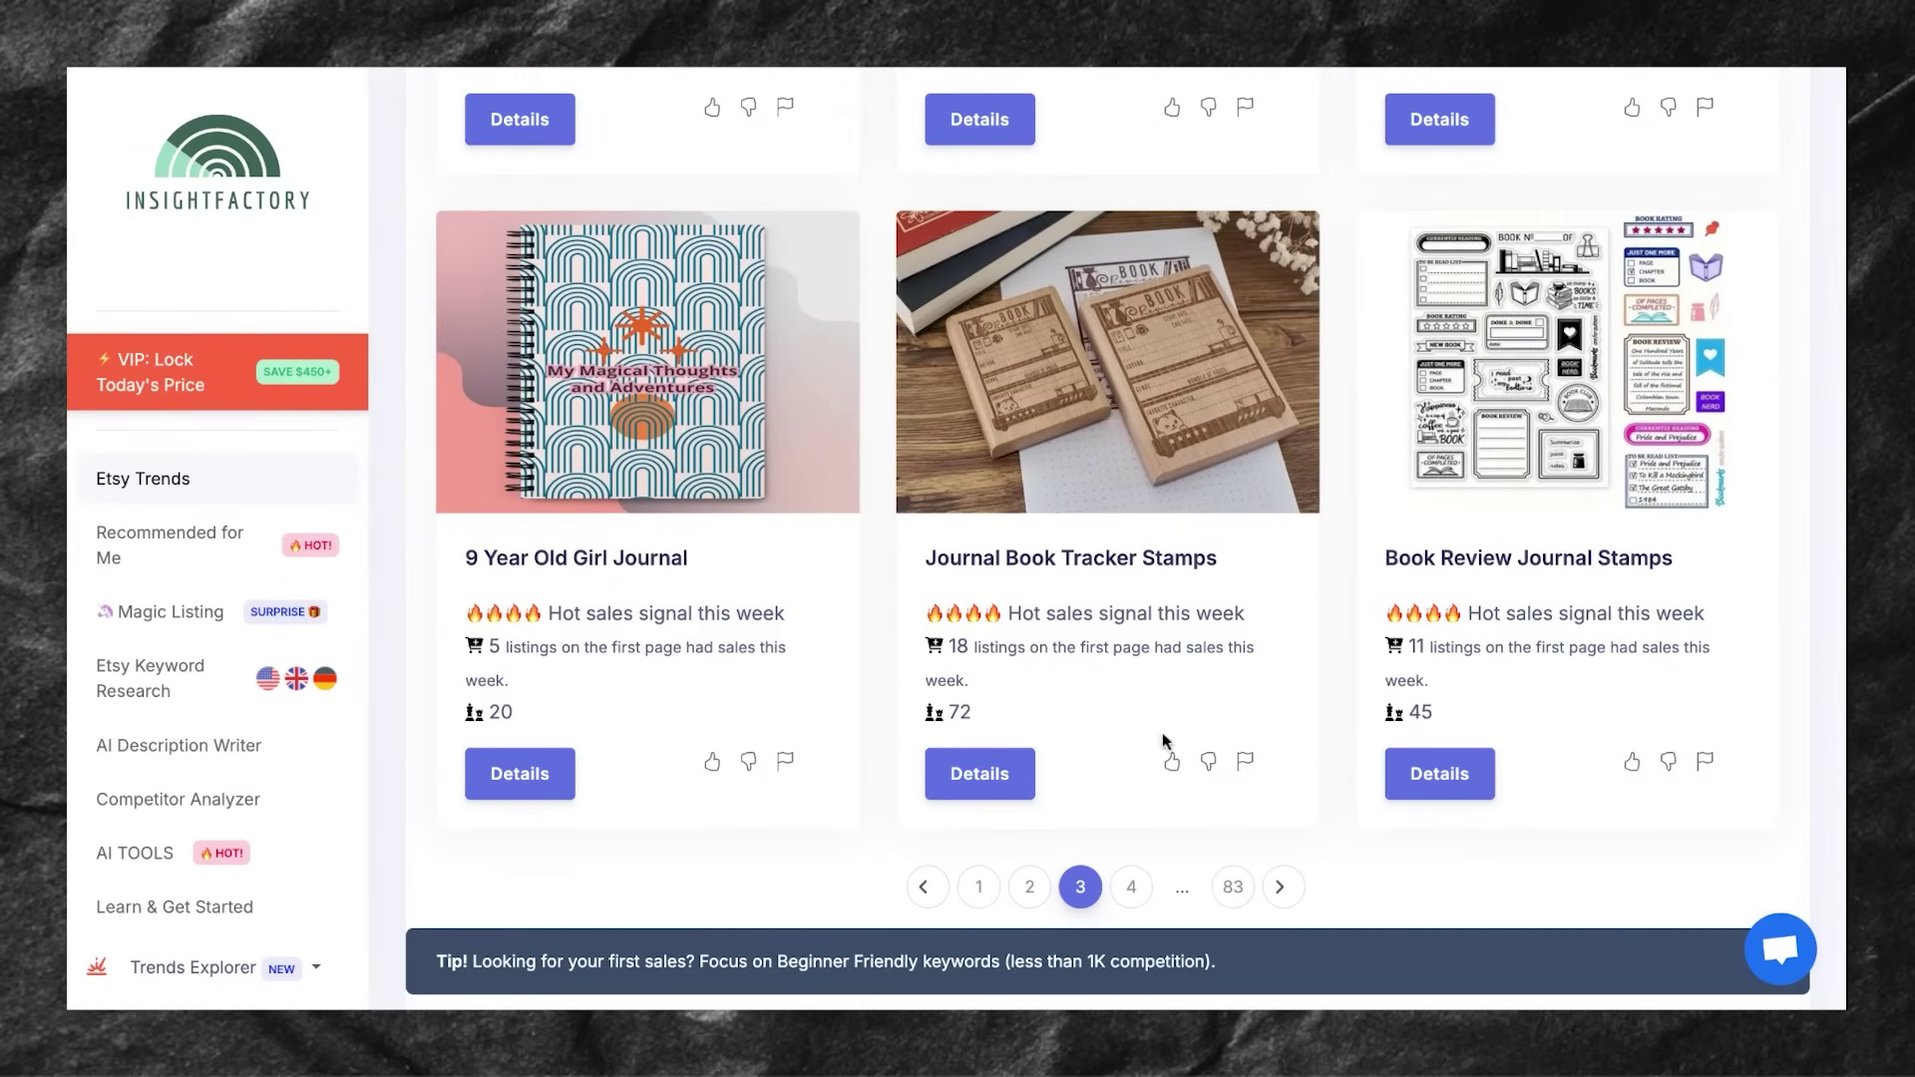
left_click(1133, 889)
scroll(1135, 890, "up", 20)
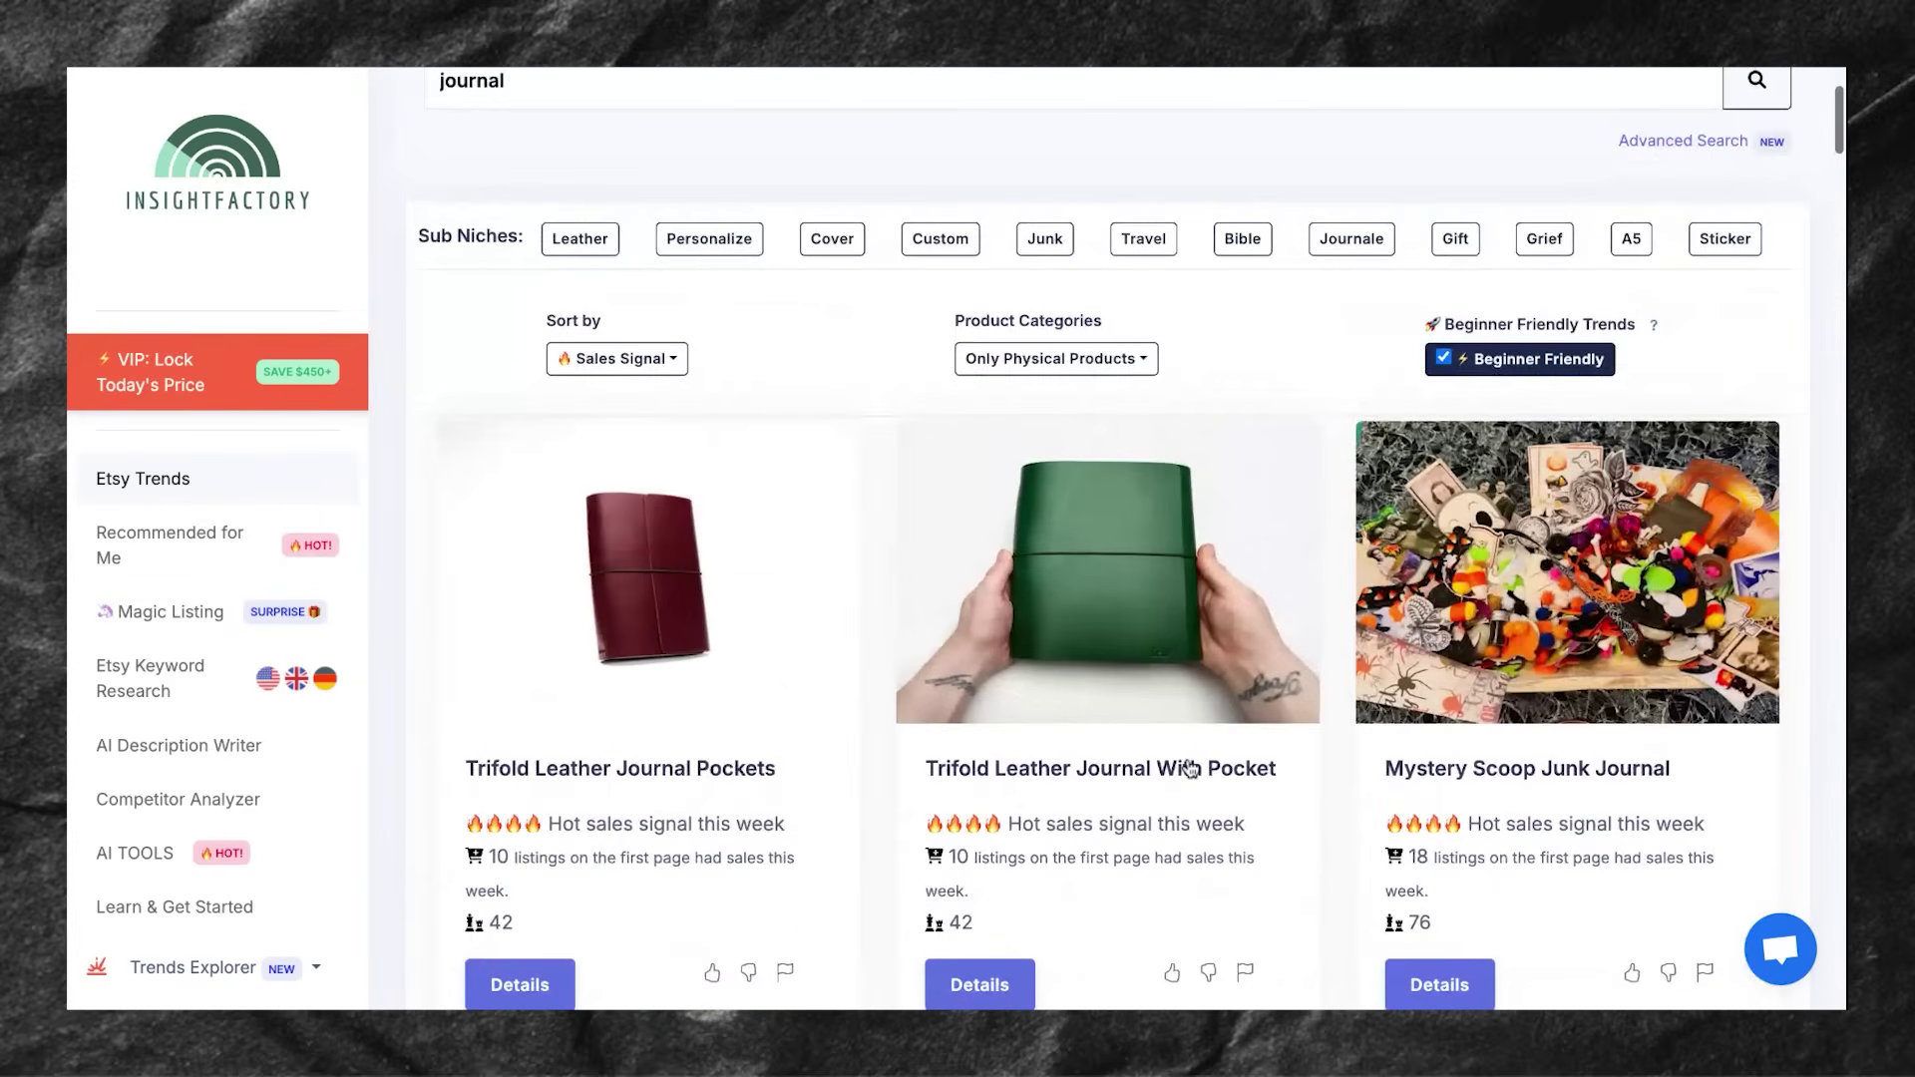
Step: Look over the page 4 journal trends for further milestone ideas such as Chapter 16 Journal and Journals For 10 Year Old Girls
scroll(1187, 773, "down", 5)
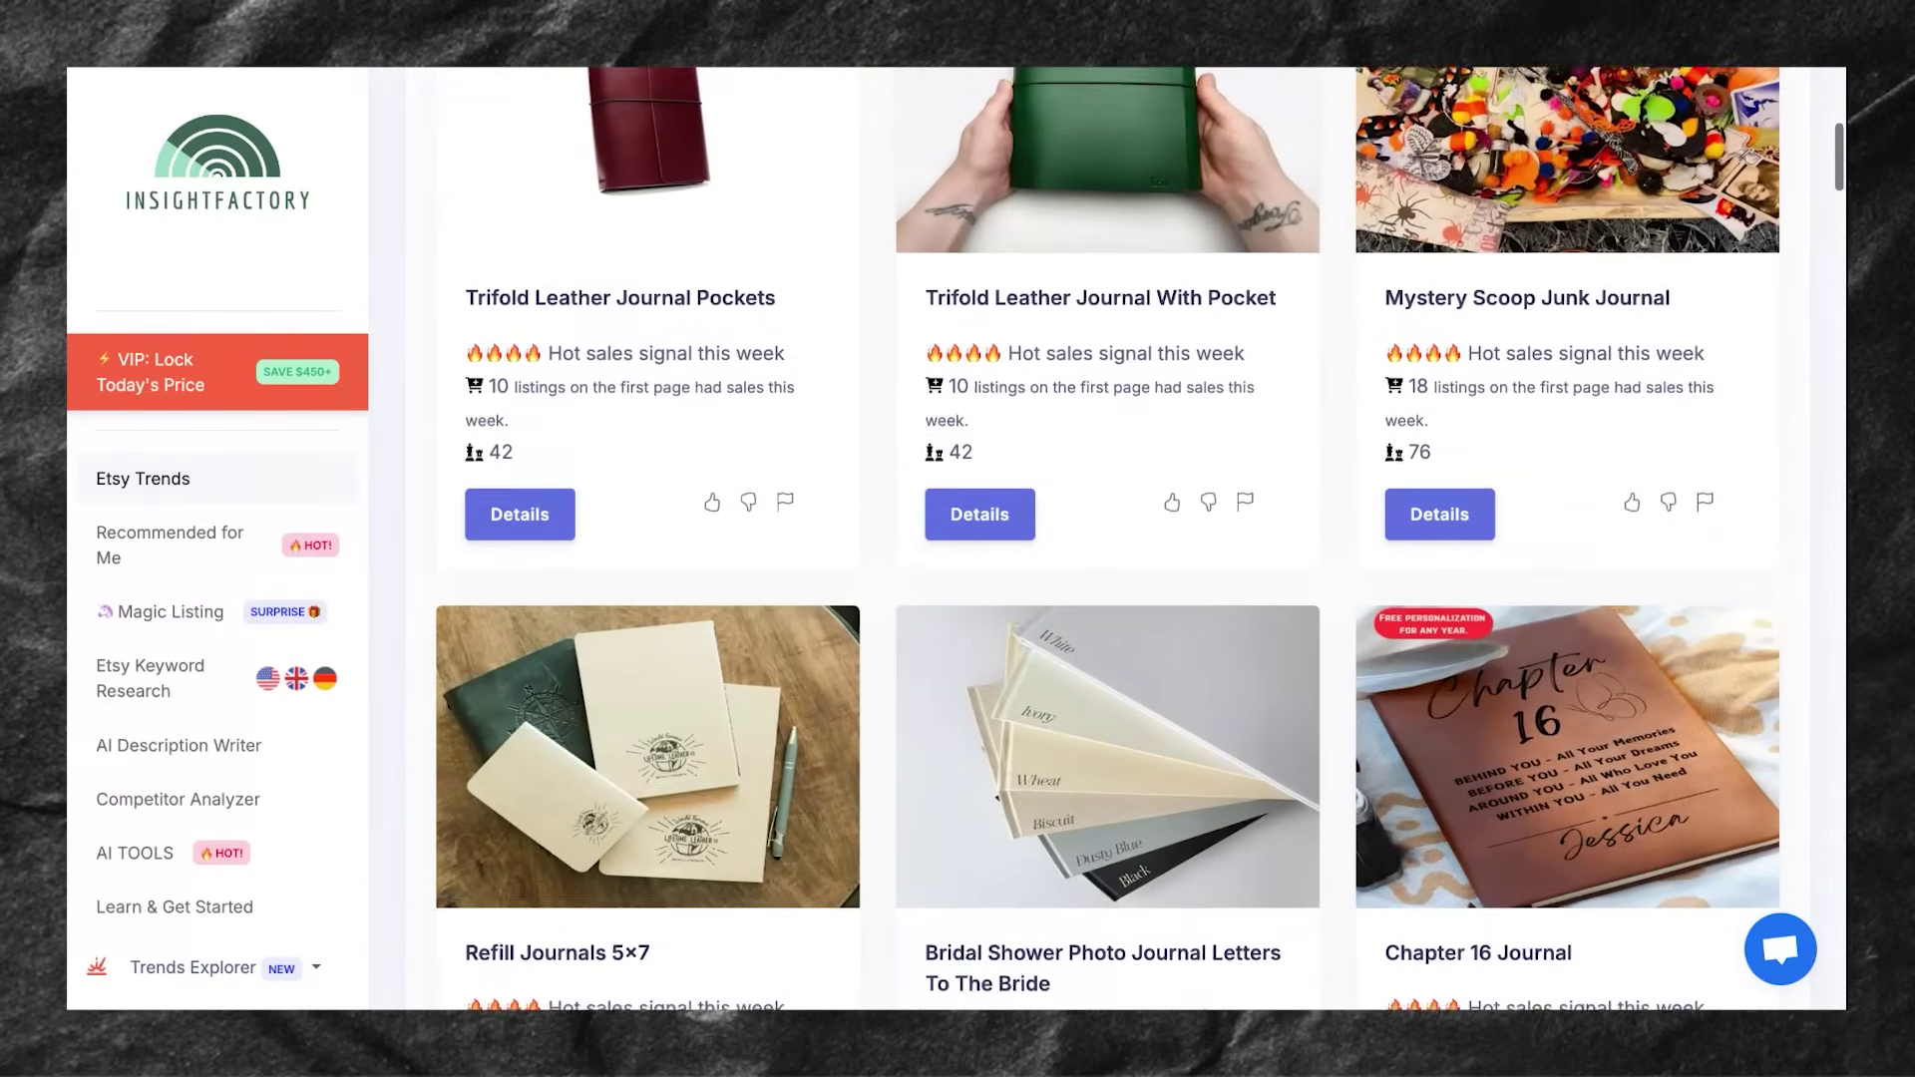
scroll(1107, 699, "down", 3)
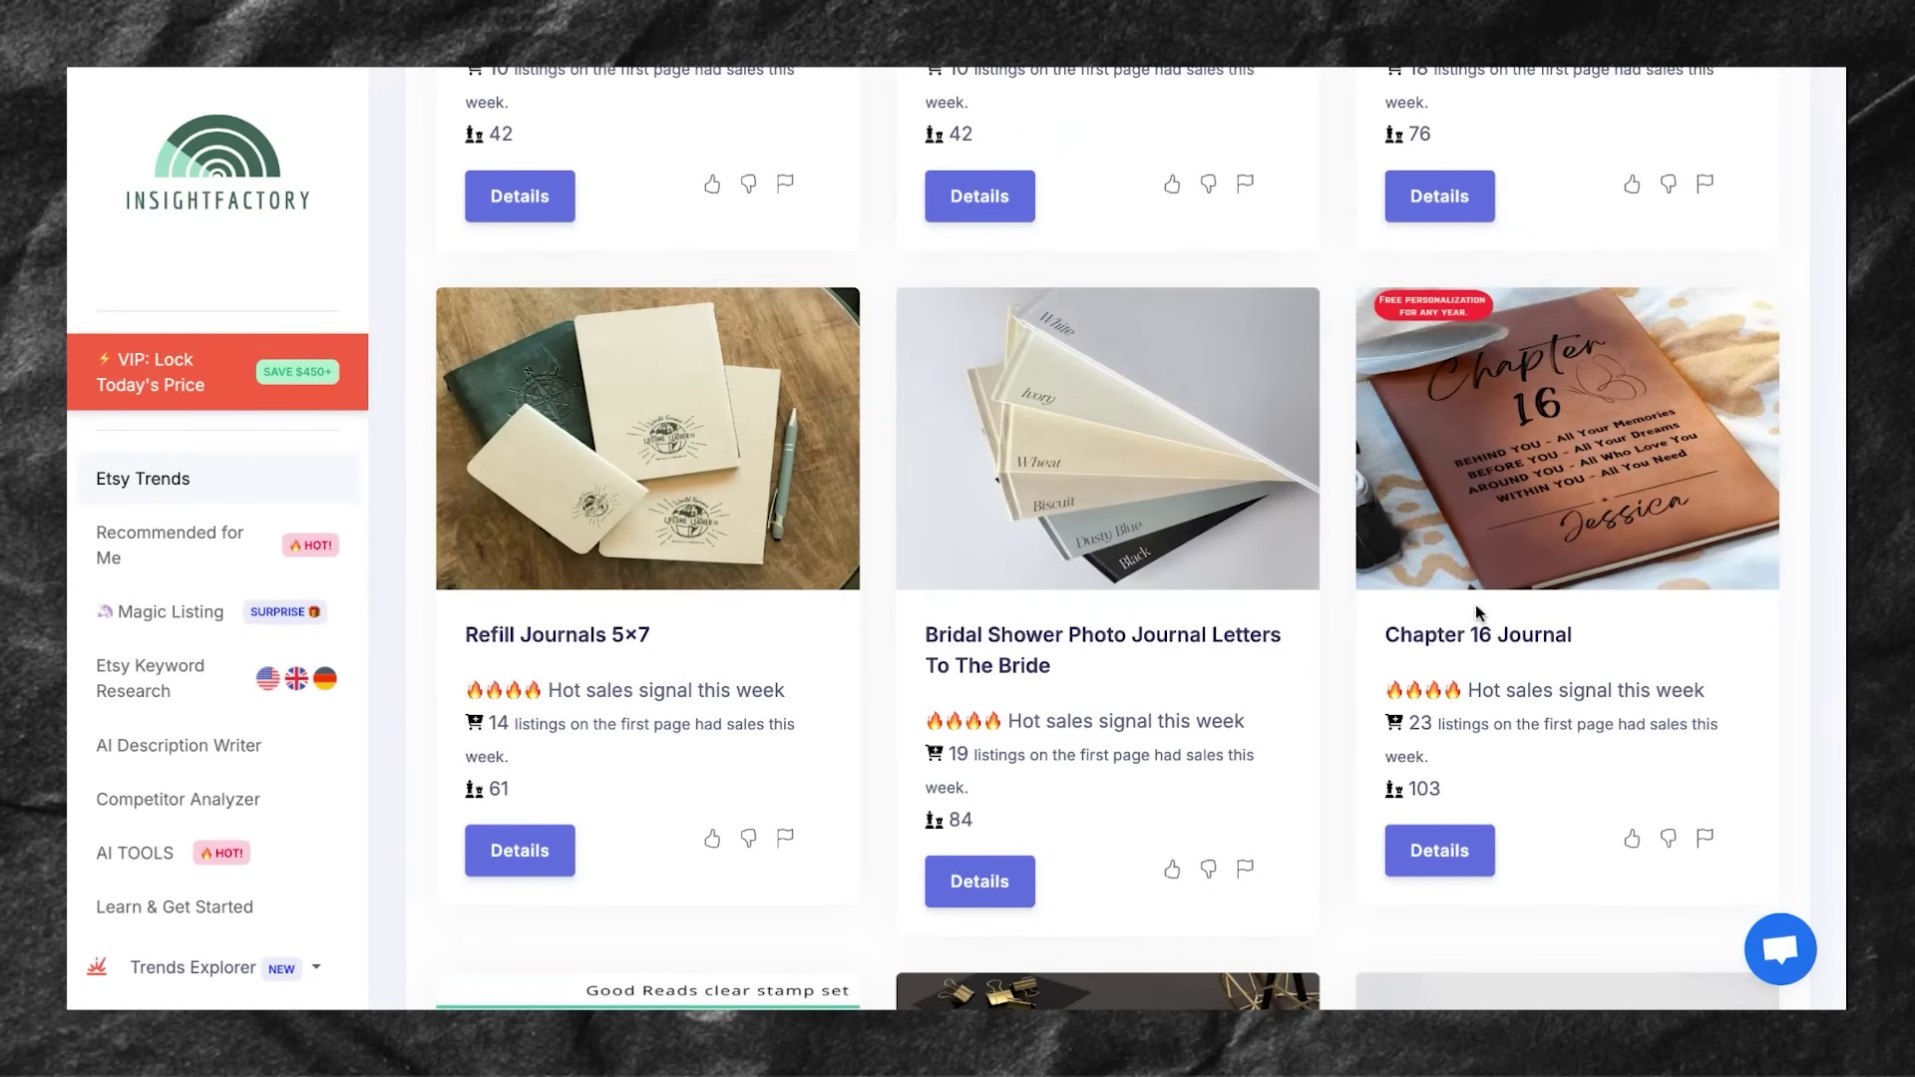
scroll(1476, 603, "down", 4)
scroll(1107, 518, "down", 3)
scroll(1108, 519, "down", 4)
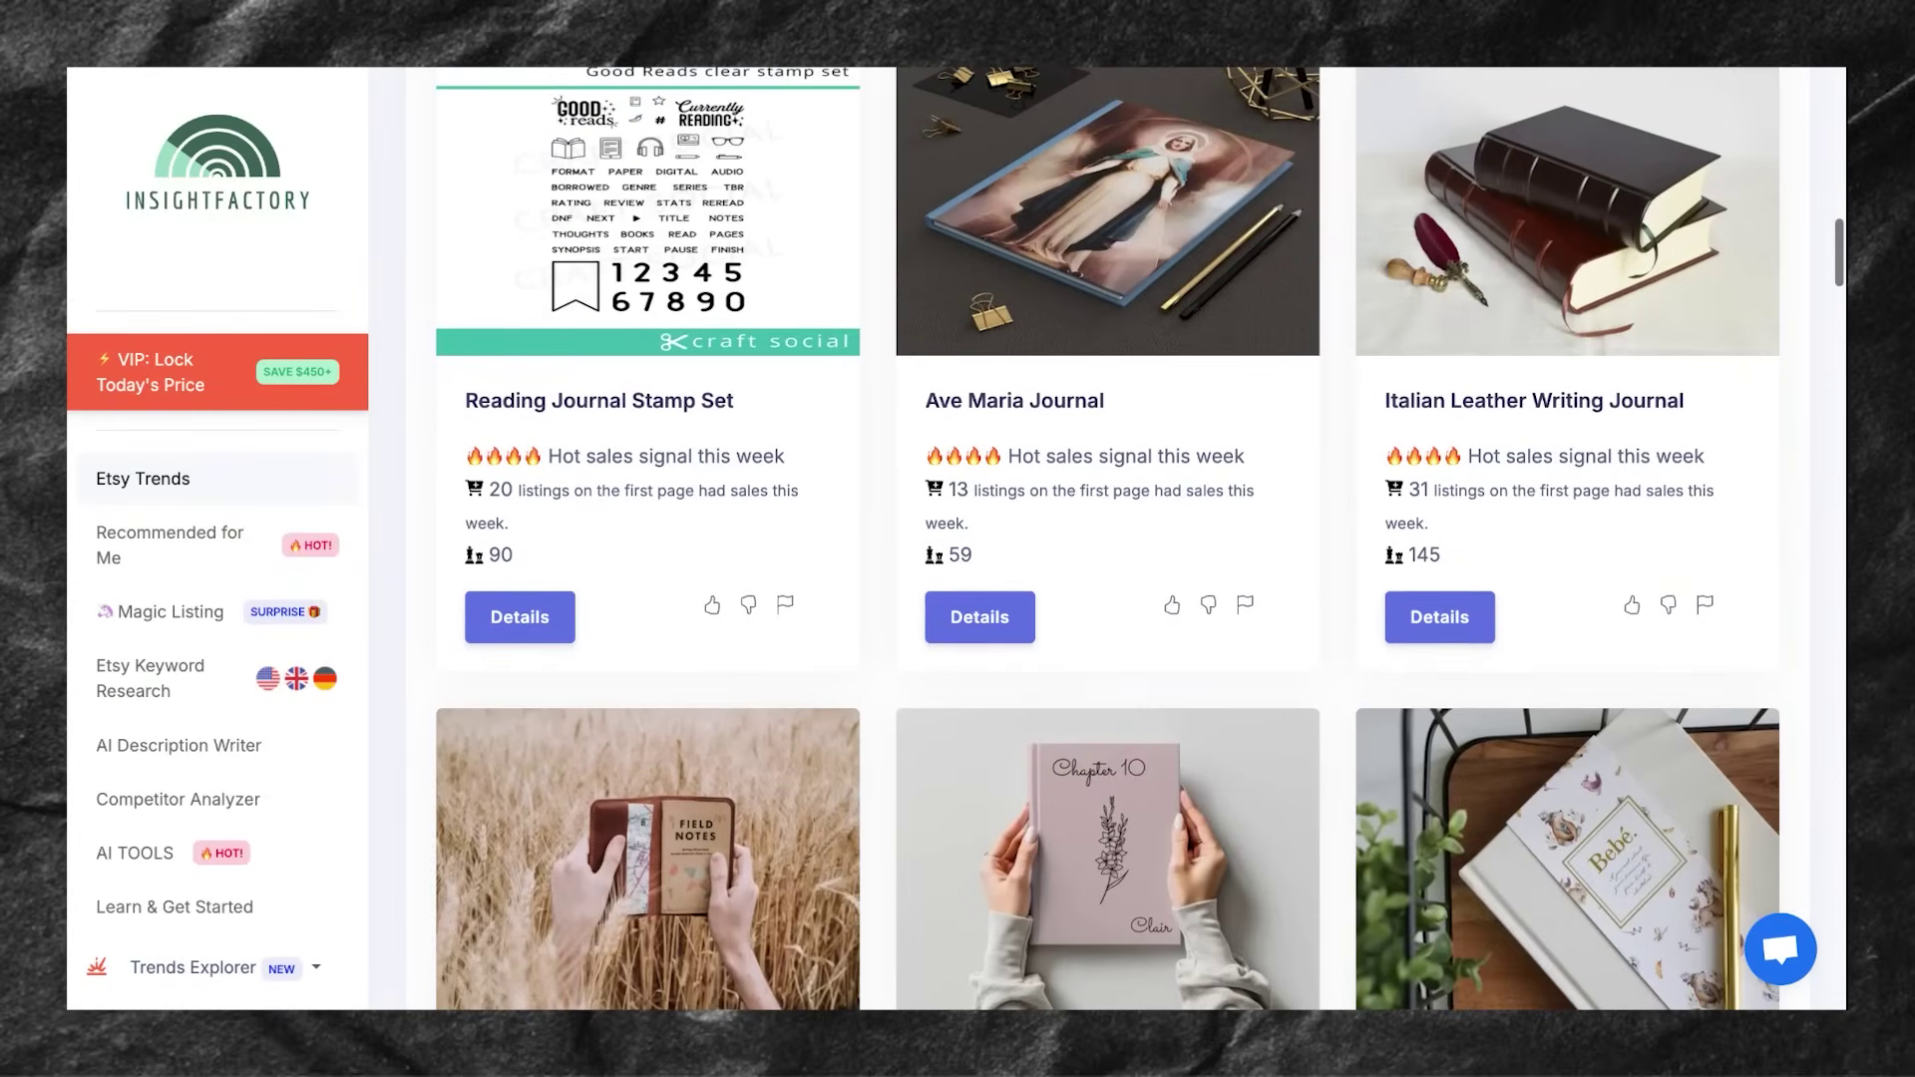
scroll(1107, 698, "down", 3)
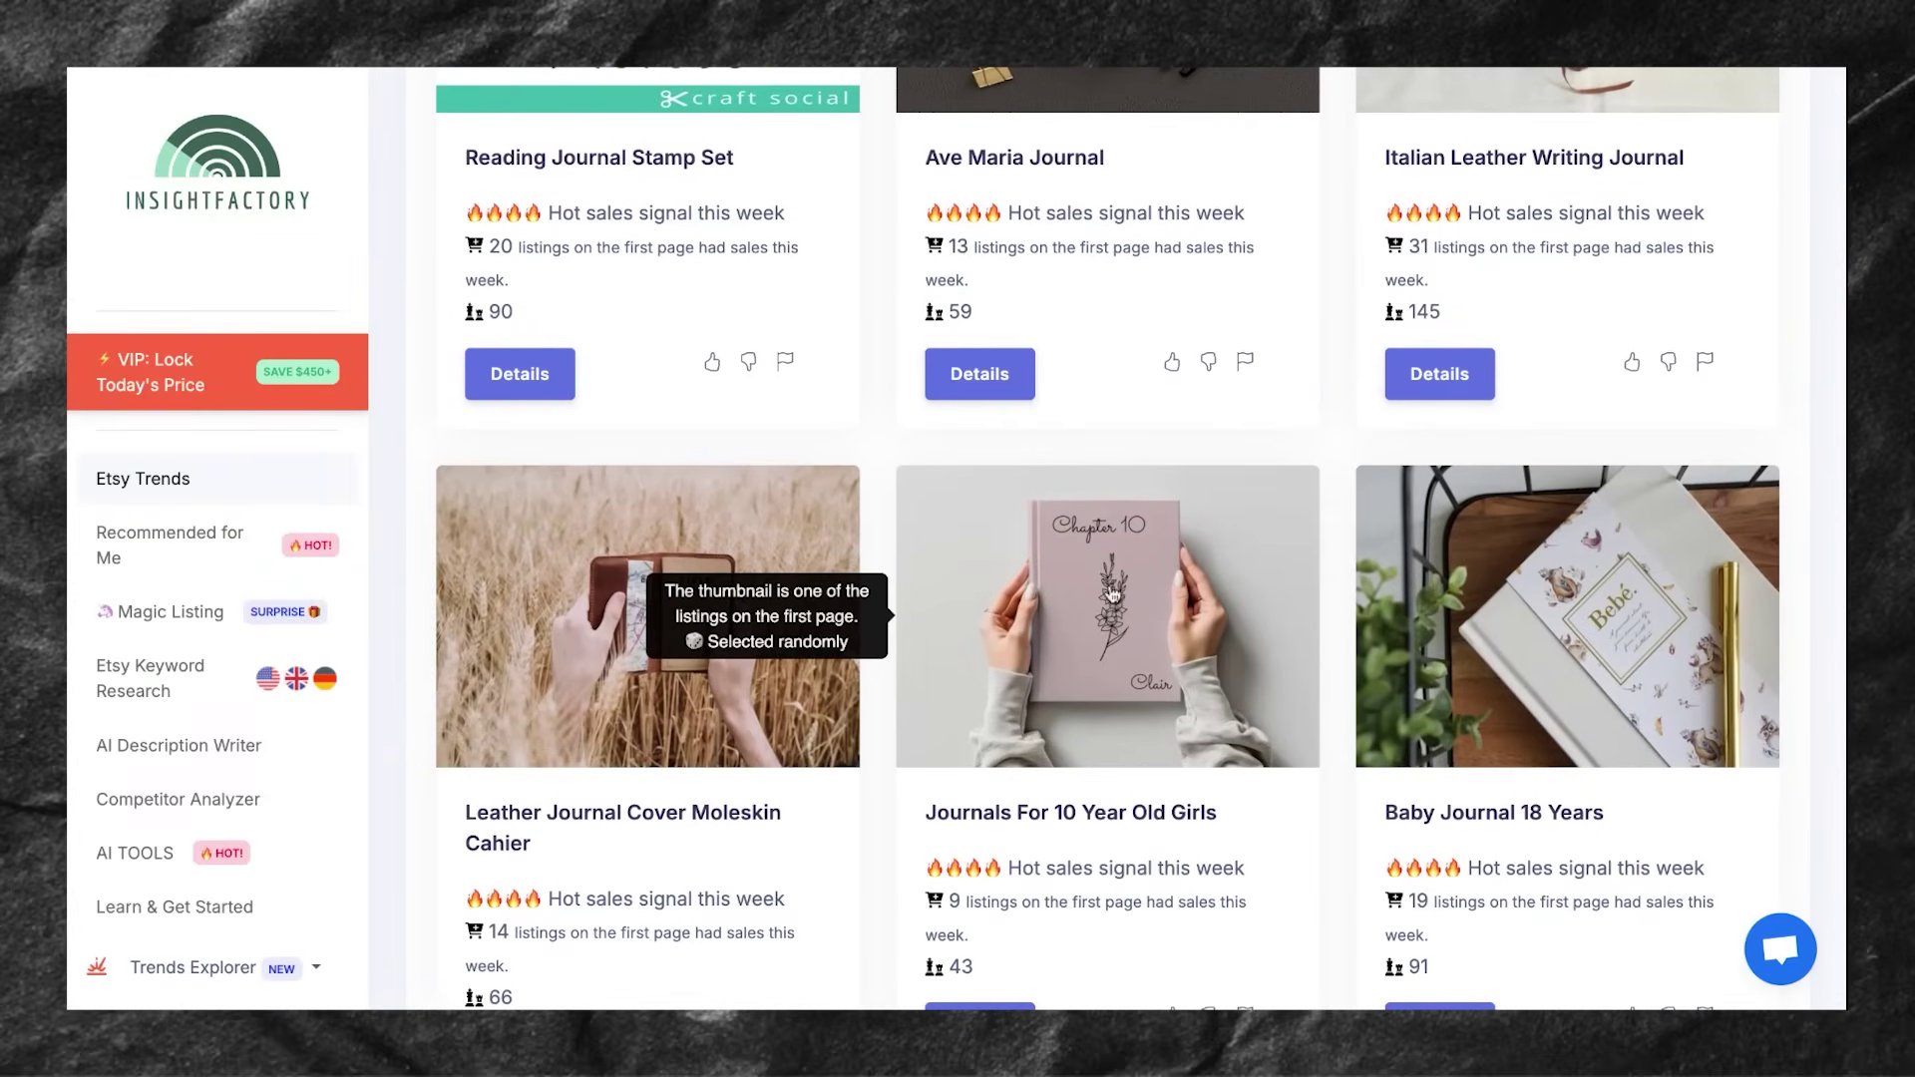
scroll(1128, 609, "down", 2)
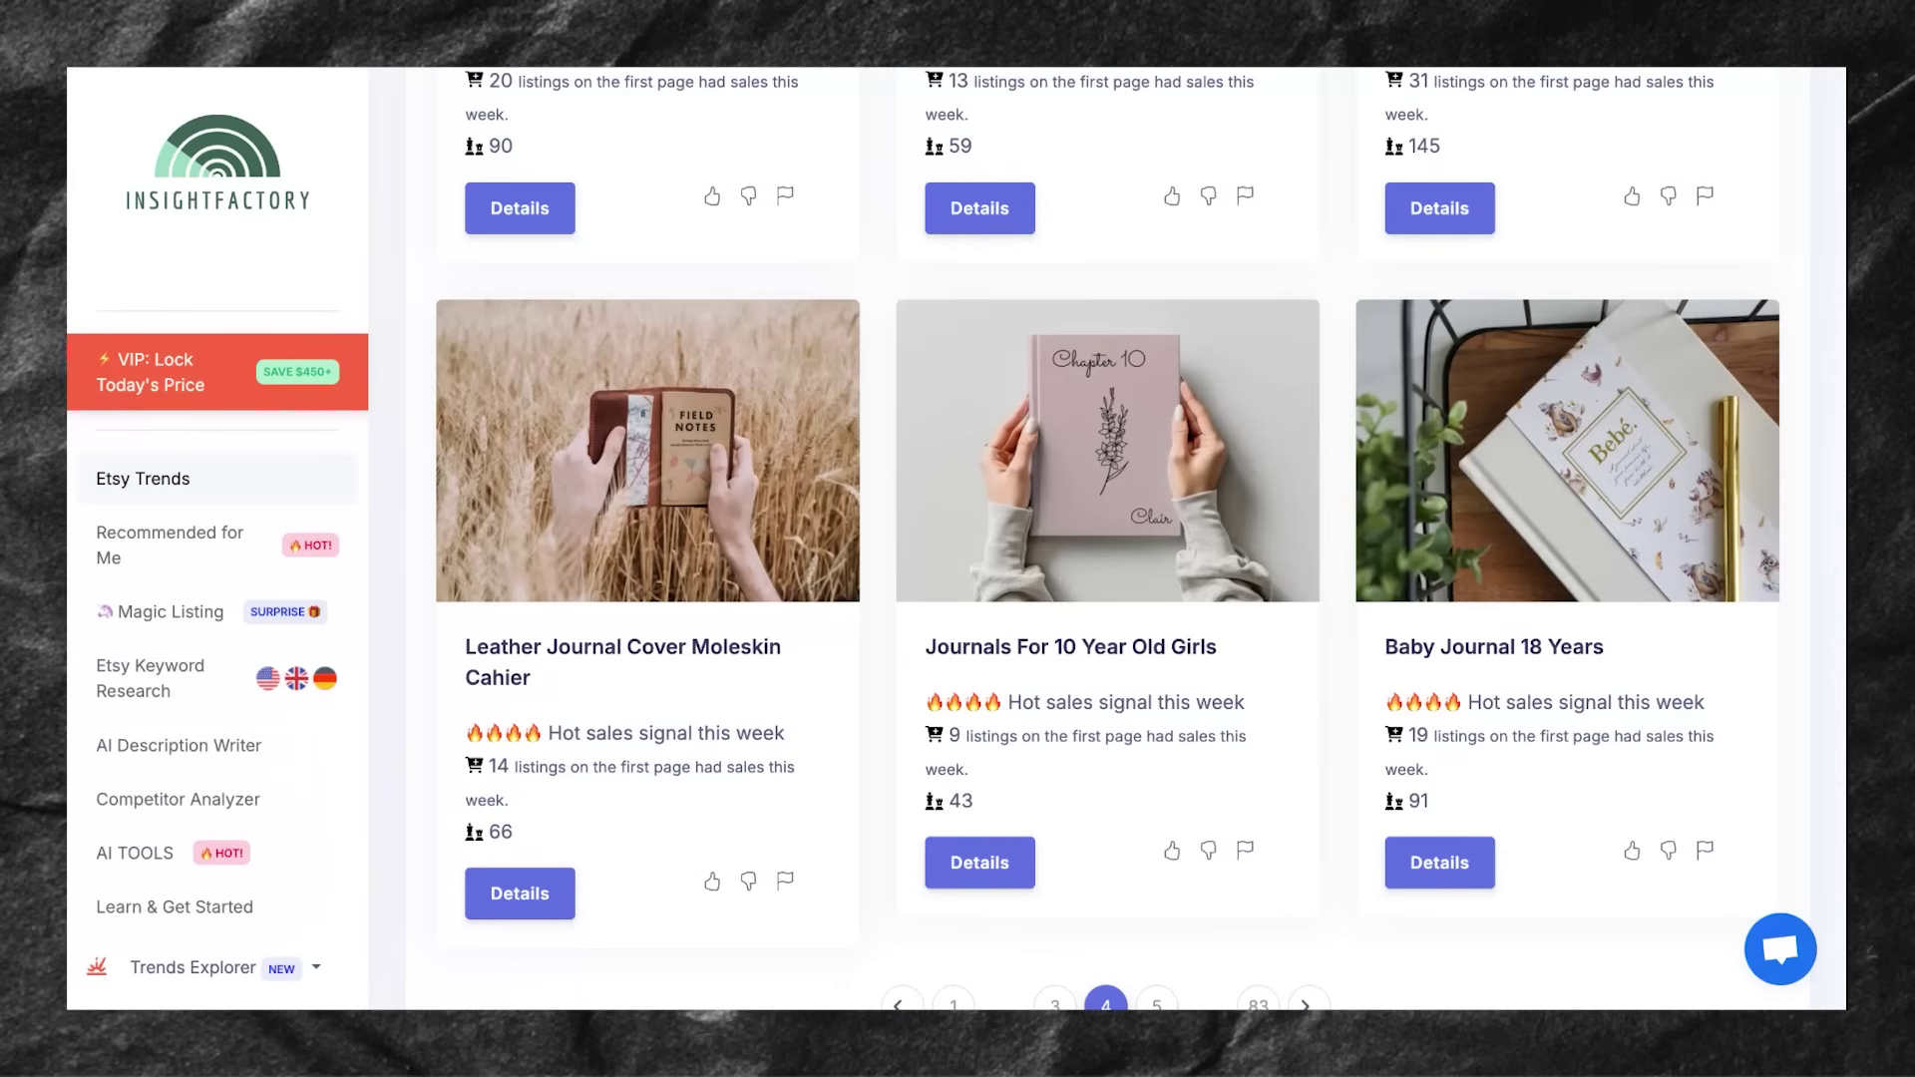
scroll(1130, 740, "down", 1)
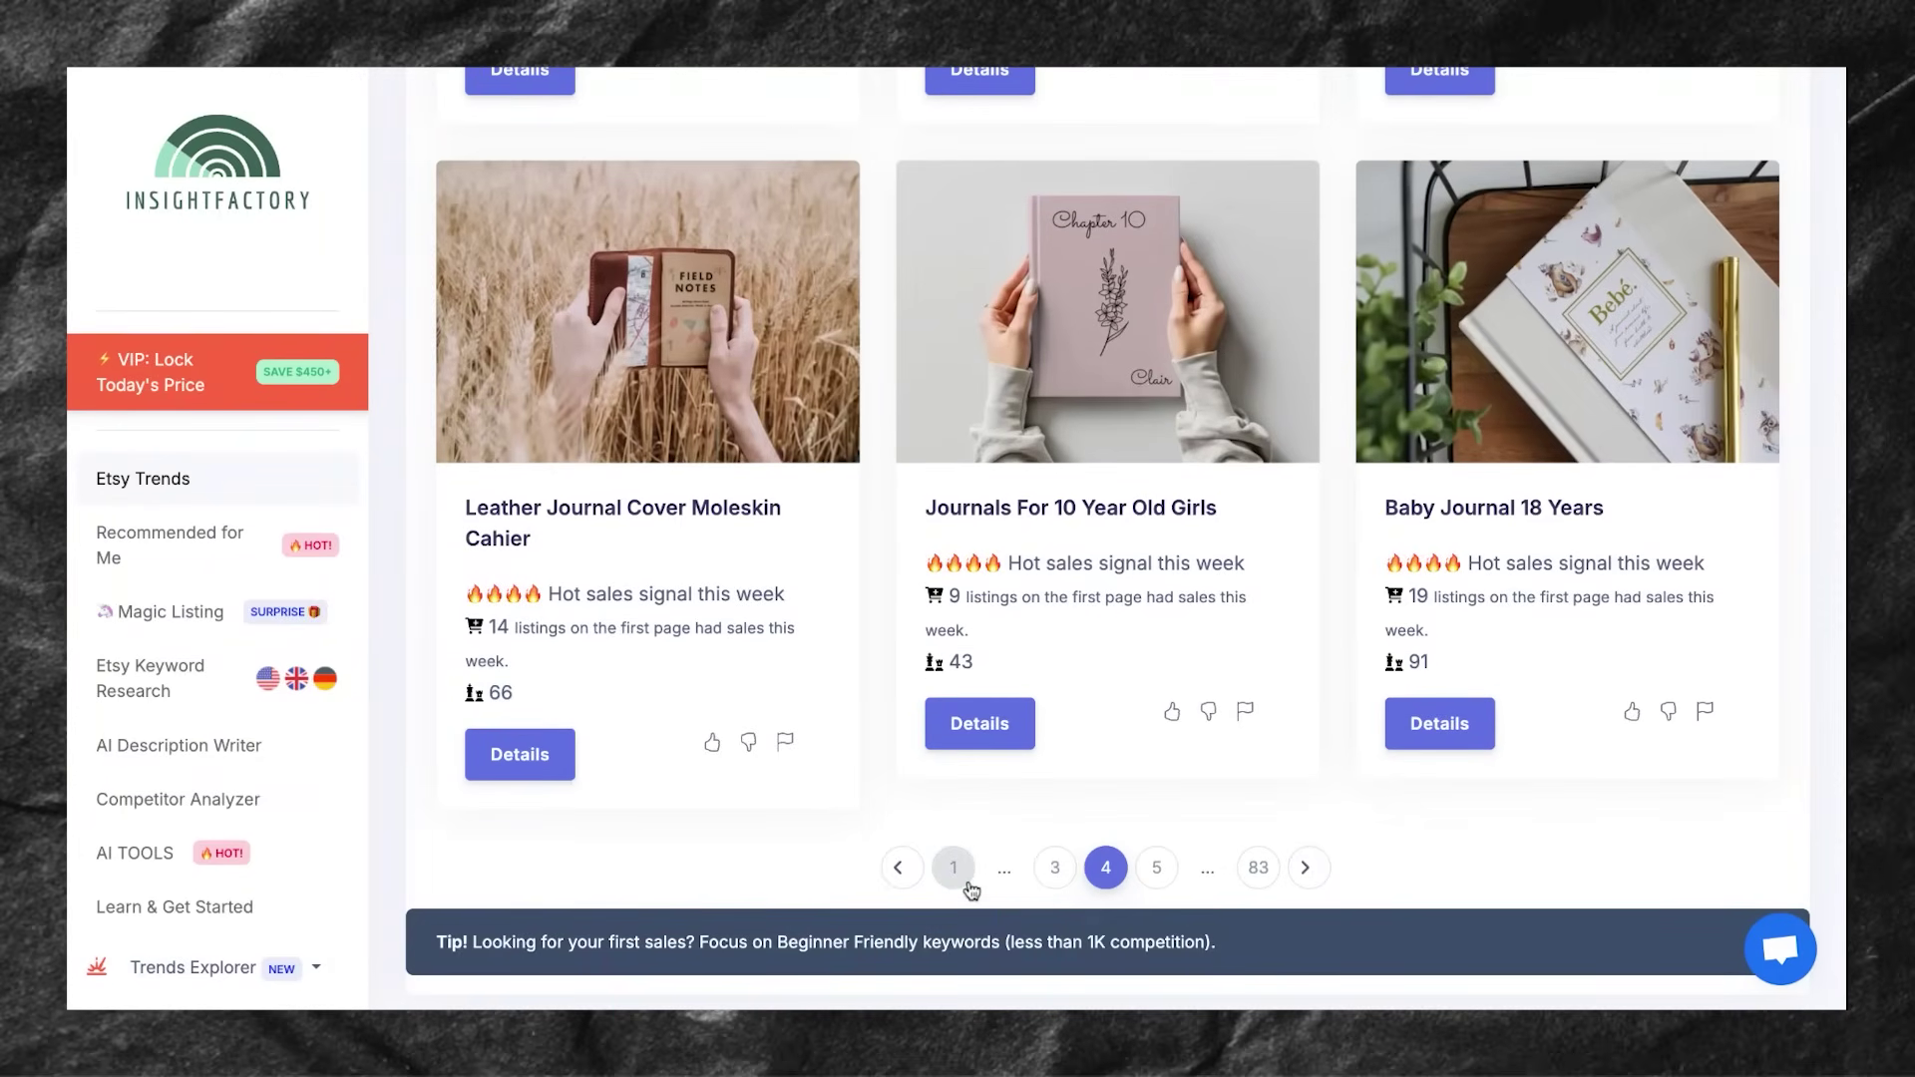
Step: Return to page 2 of the journal trends and open the Chapter 18 Journal trend in the Etsy keyword tool
left_click(897, 868)
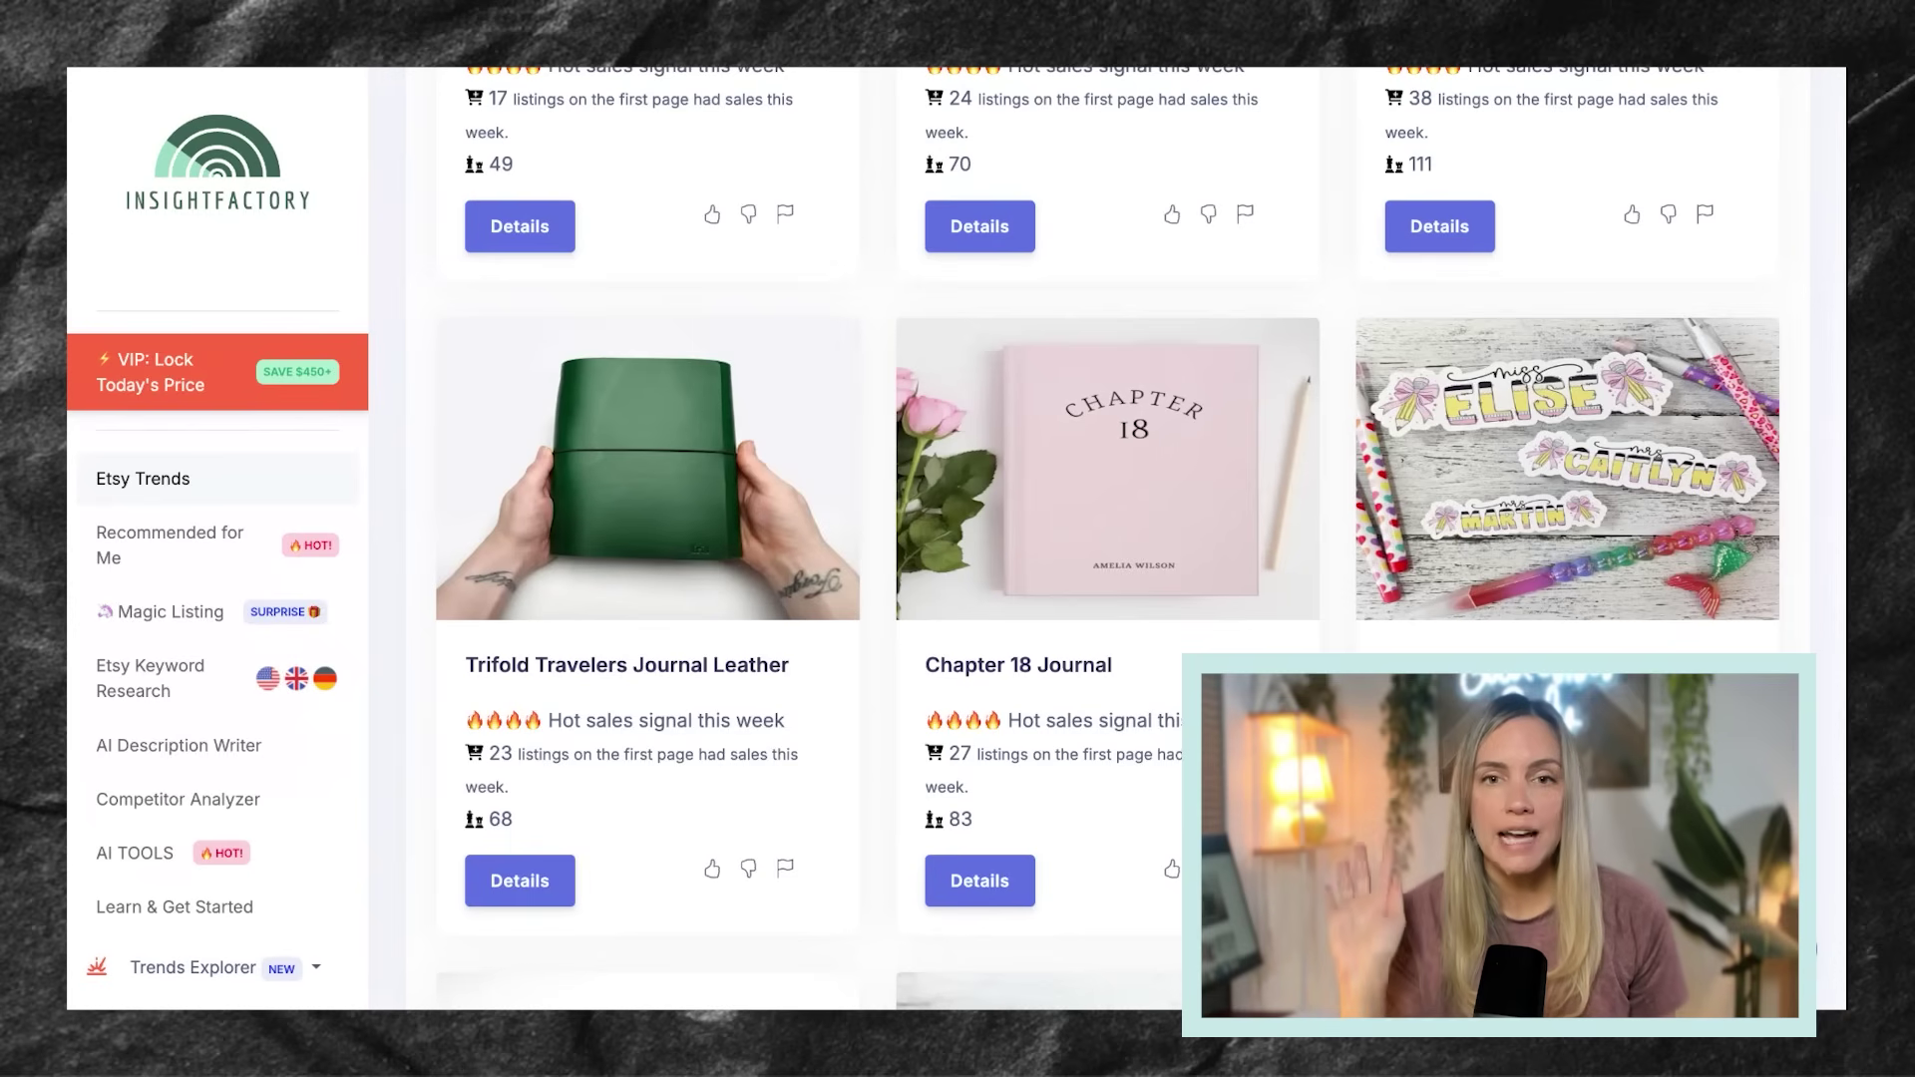
mouse_move(1302, 454)
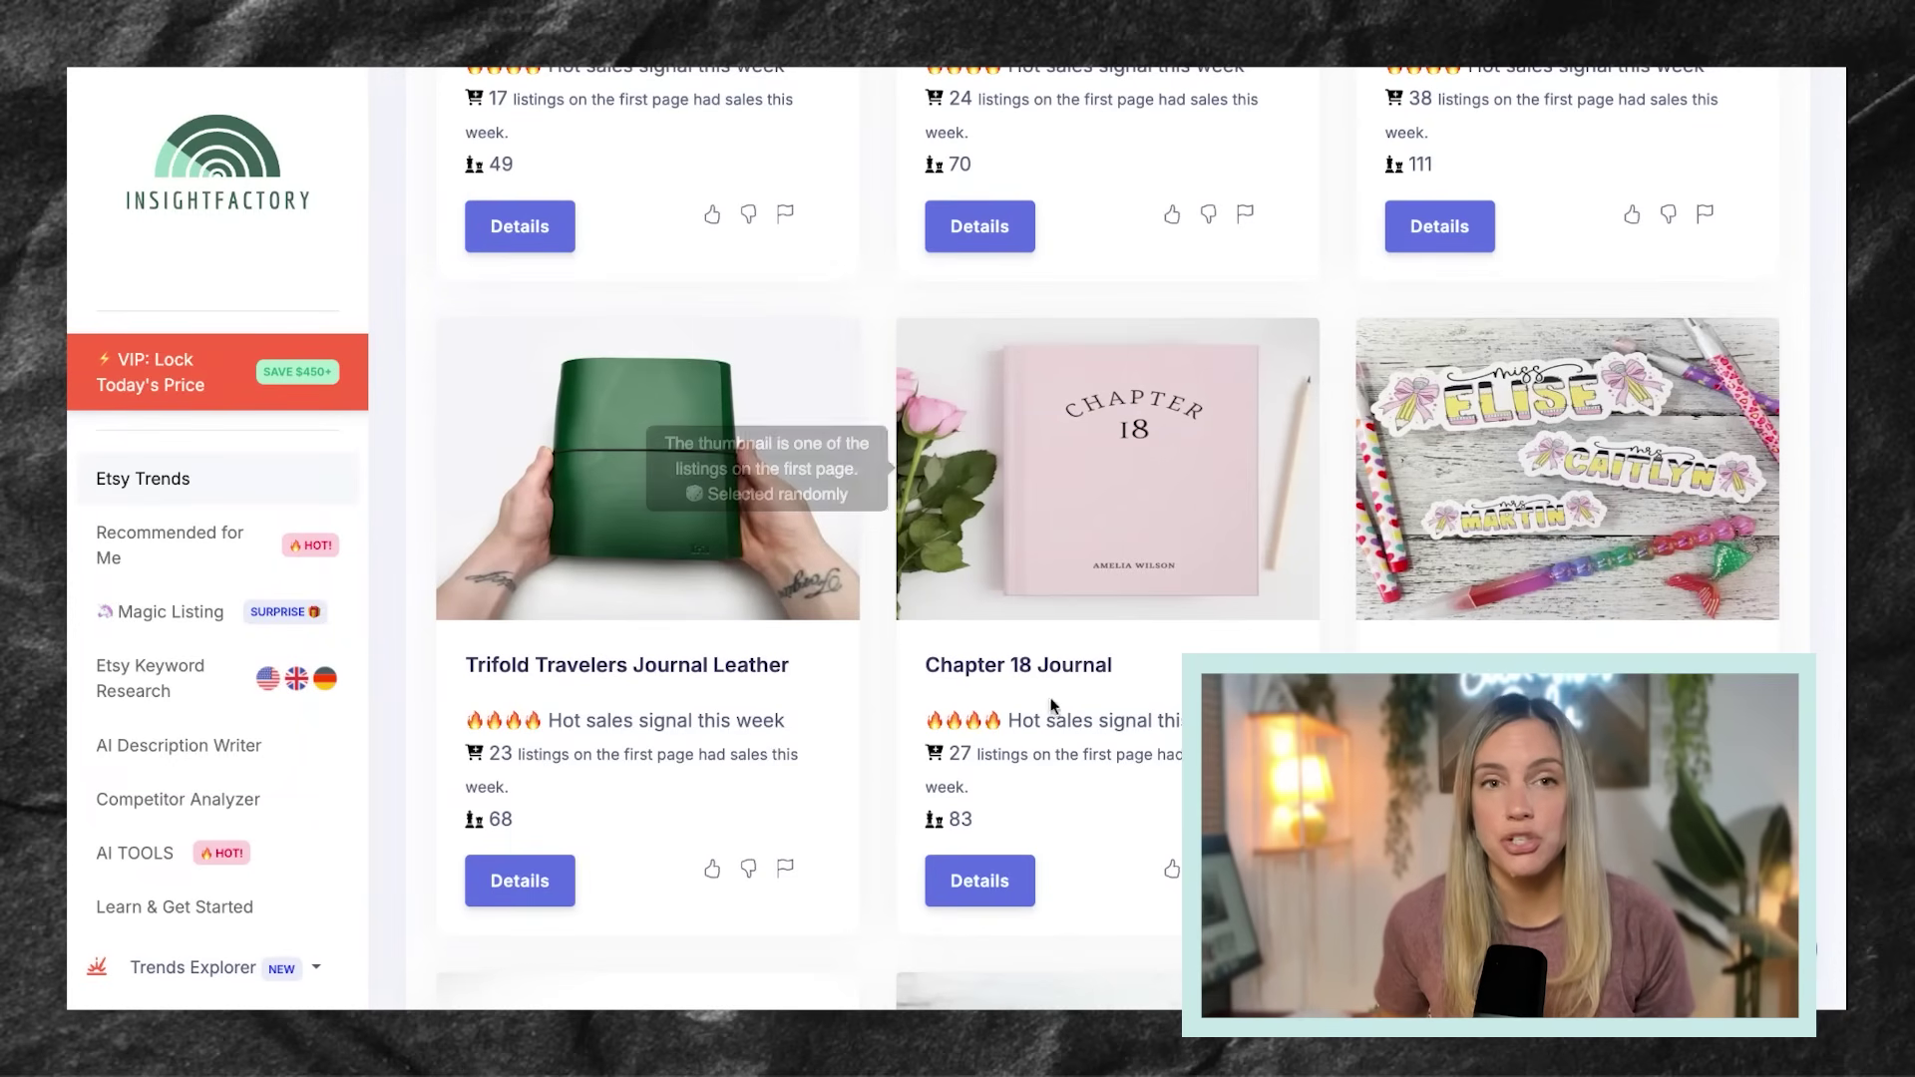
left_click(1051, 559)
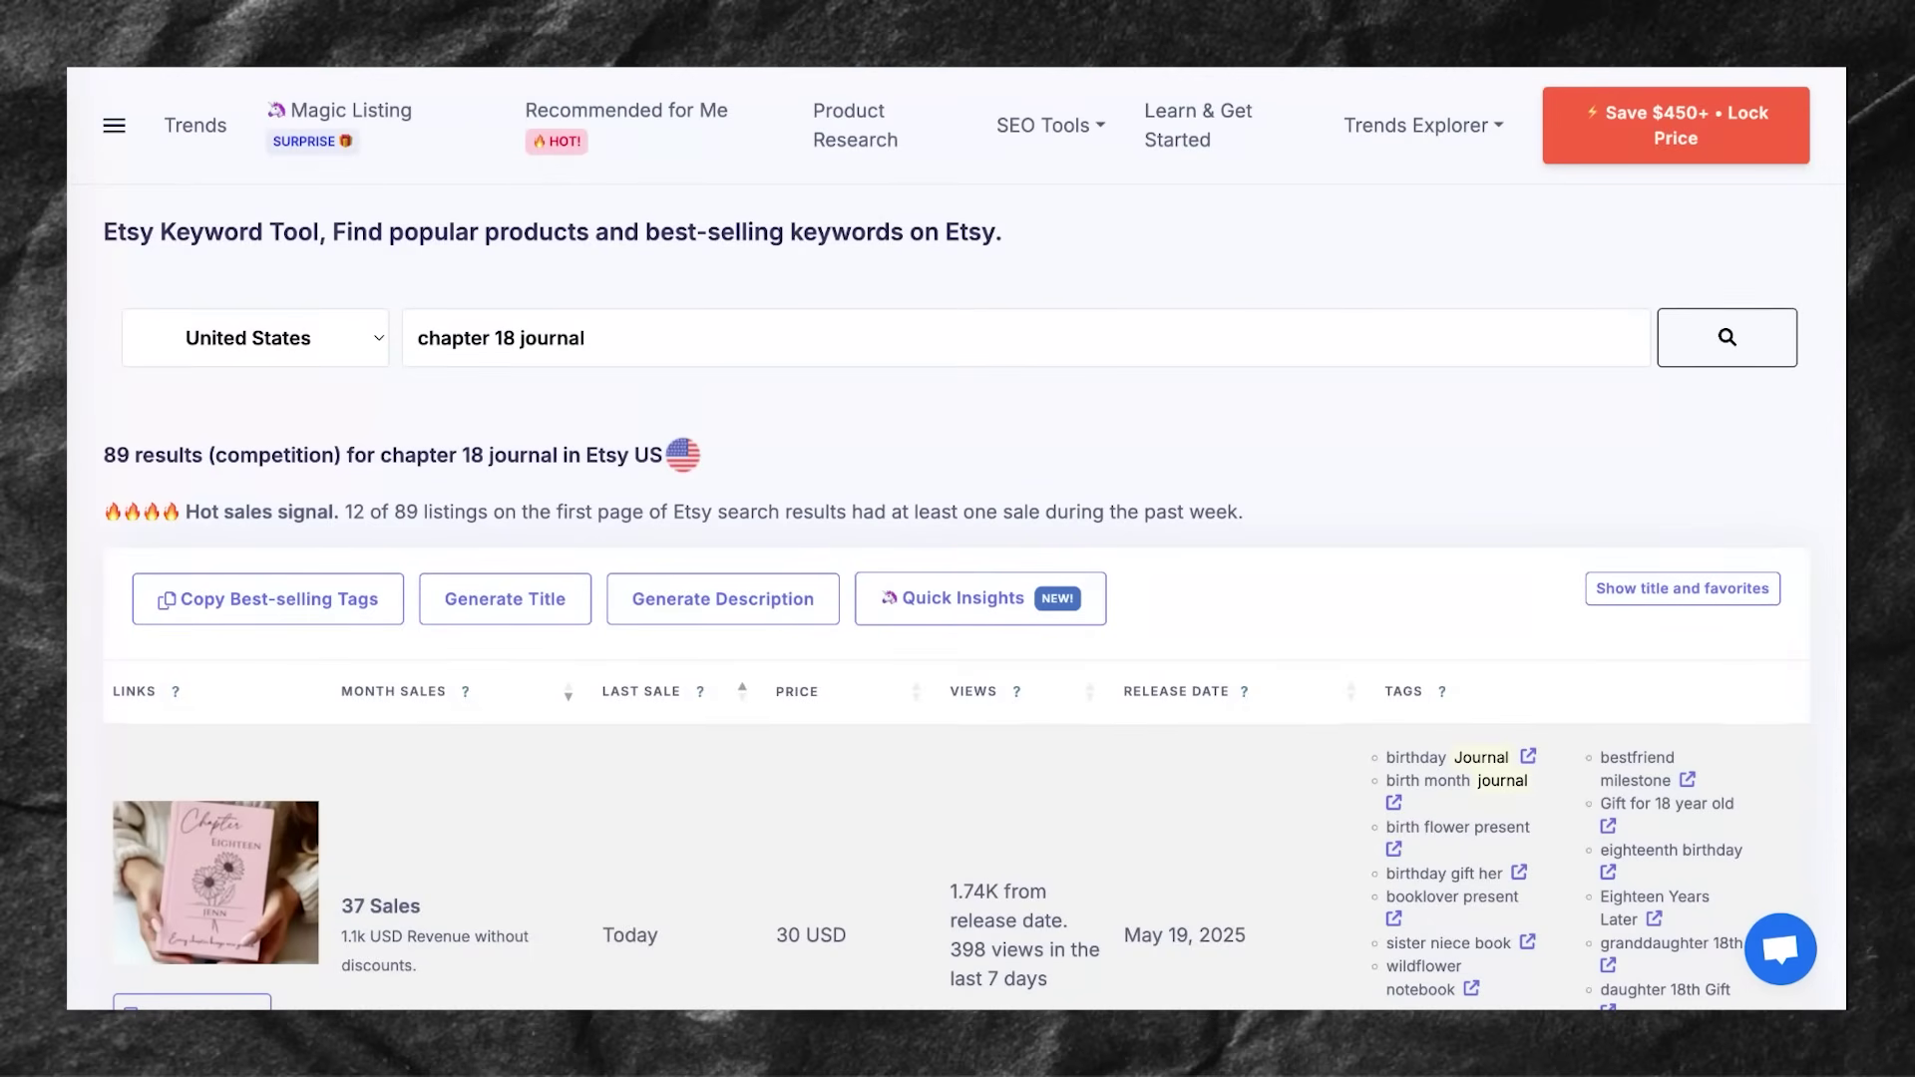
Step: Examine the competition, monthly sales, price, views and tags of the top listings for "chapter 18 journal"
scroll(1317, 317, "down", 2)
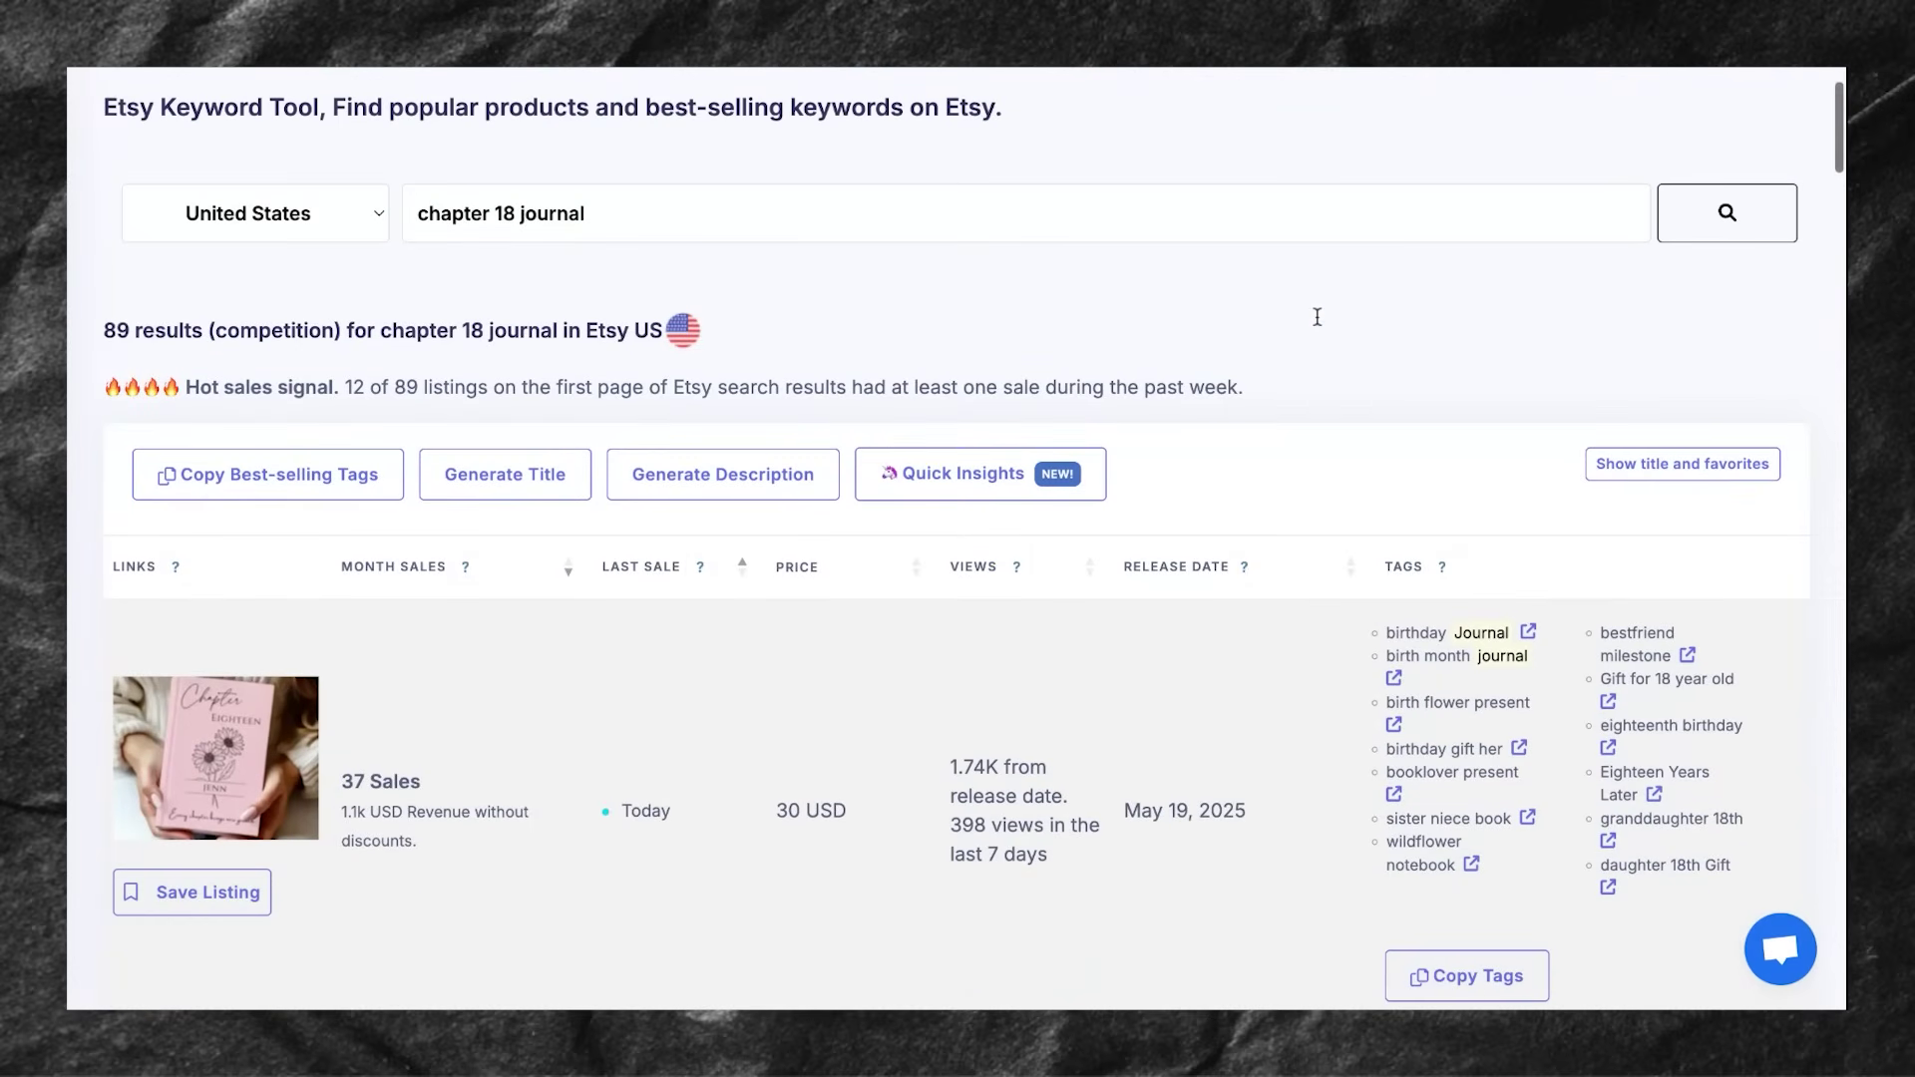
scroll(1313, 311, "down", 1)
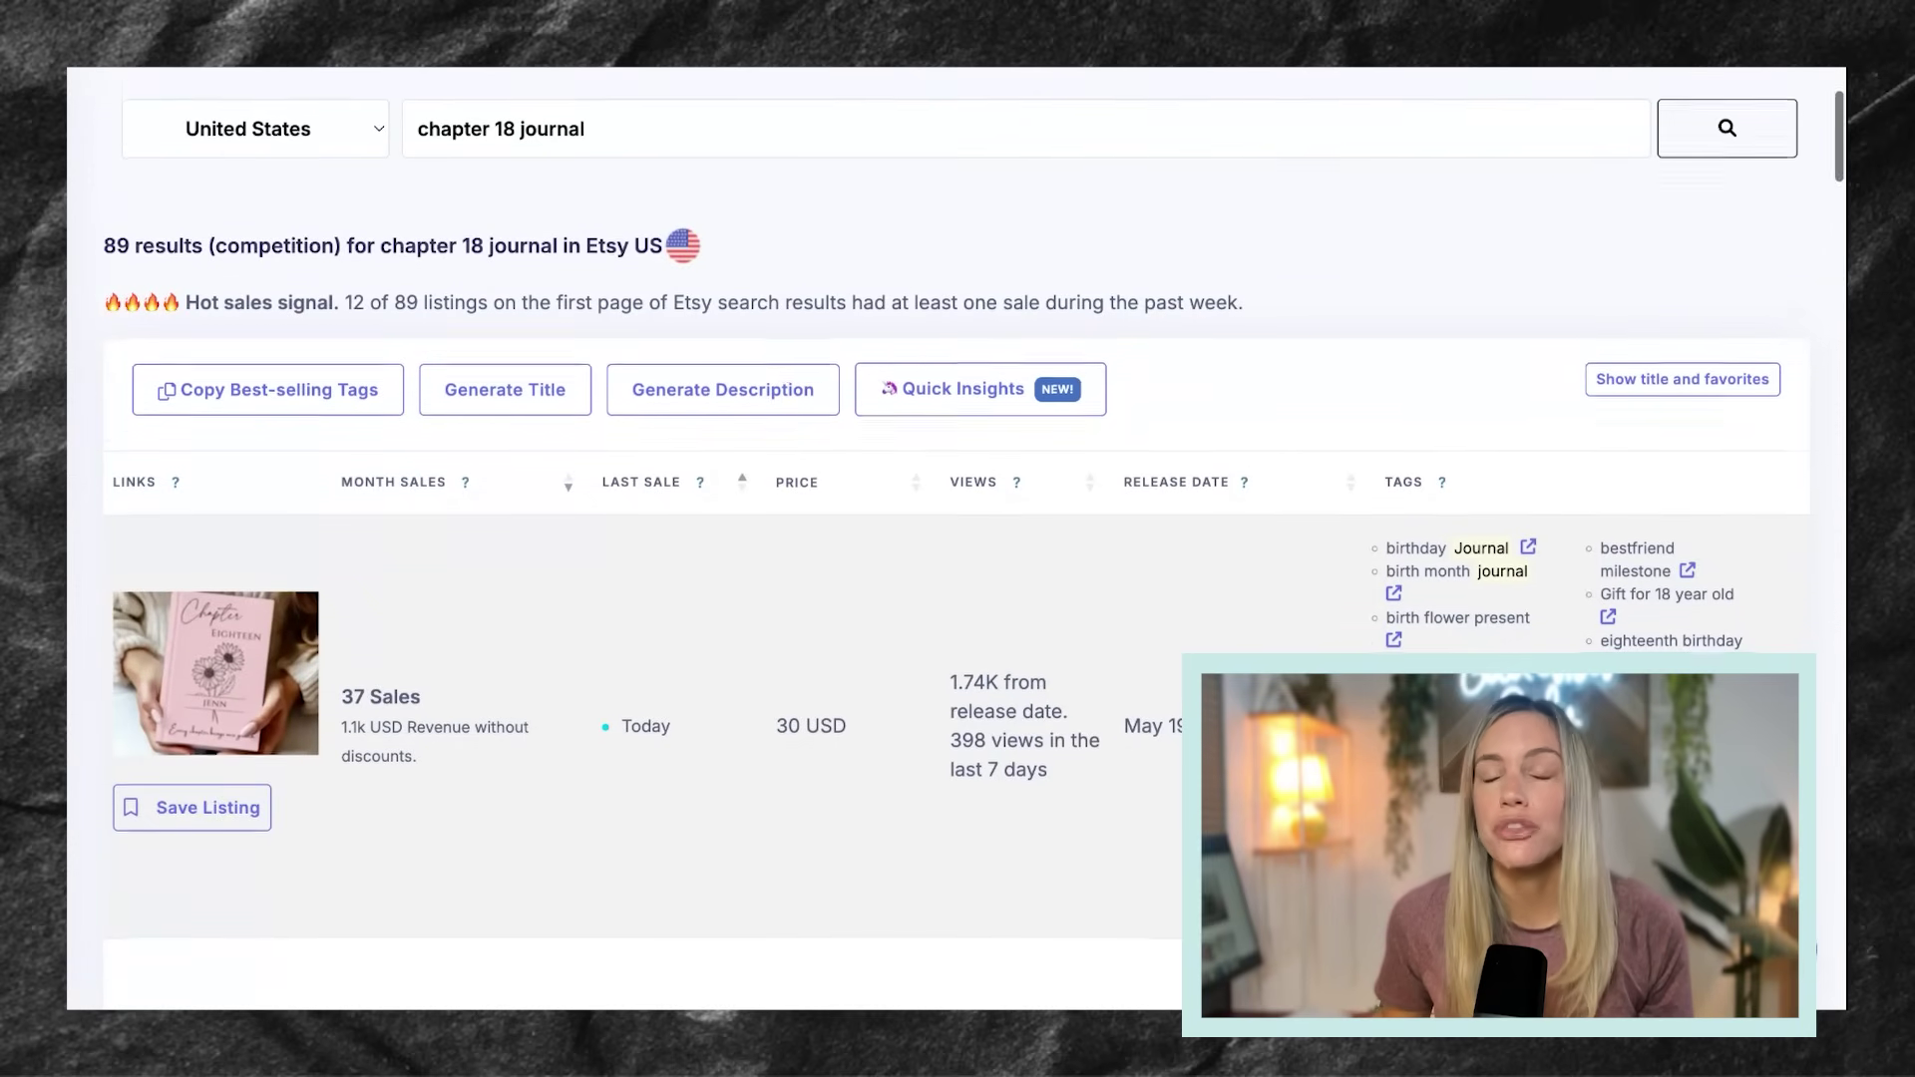
scroll(414, 714, "down", 1)
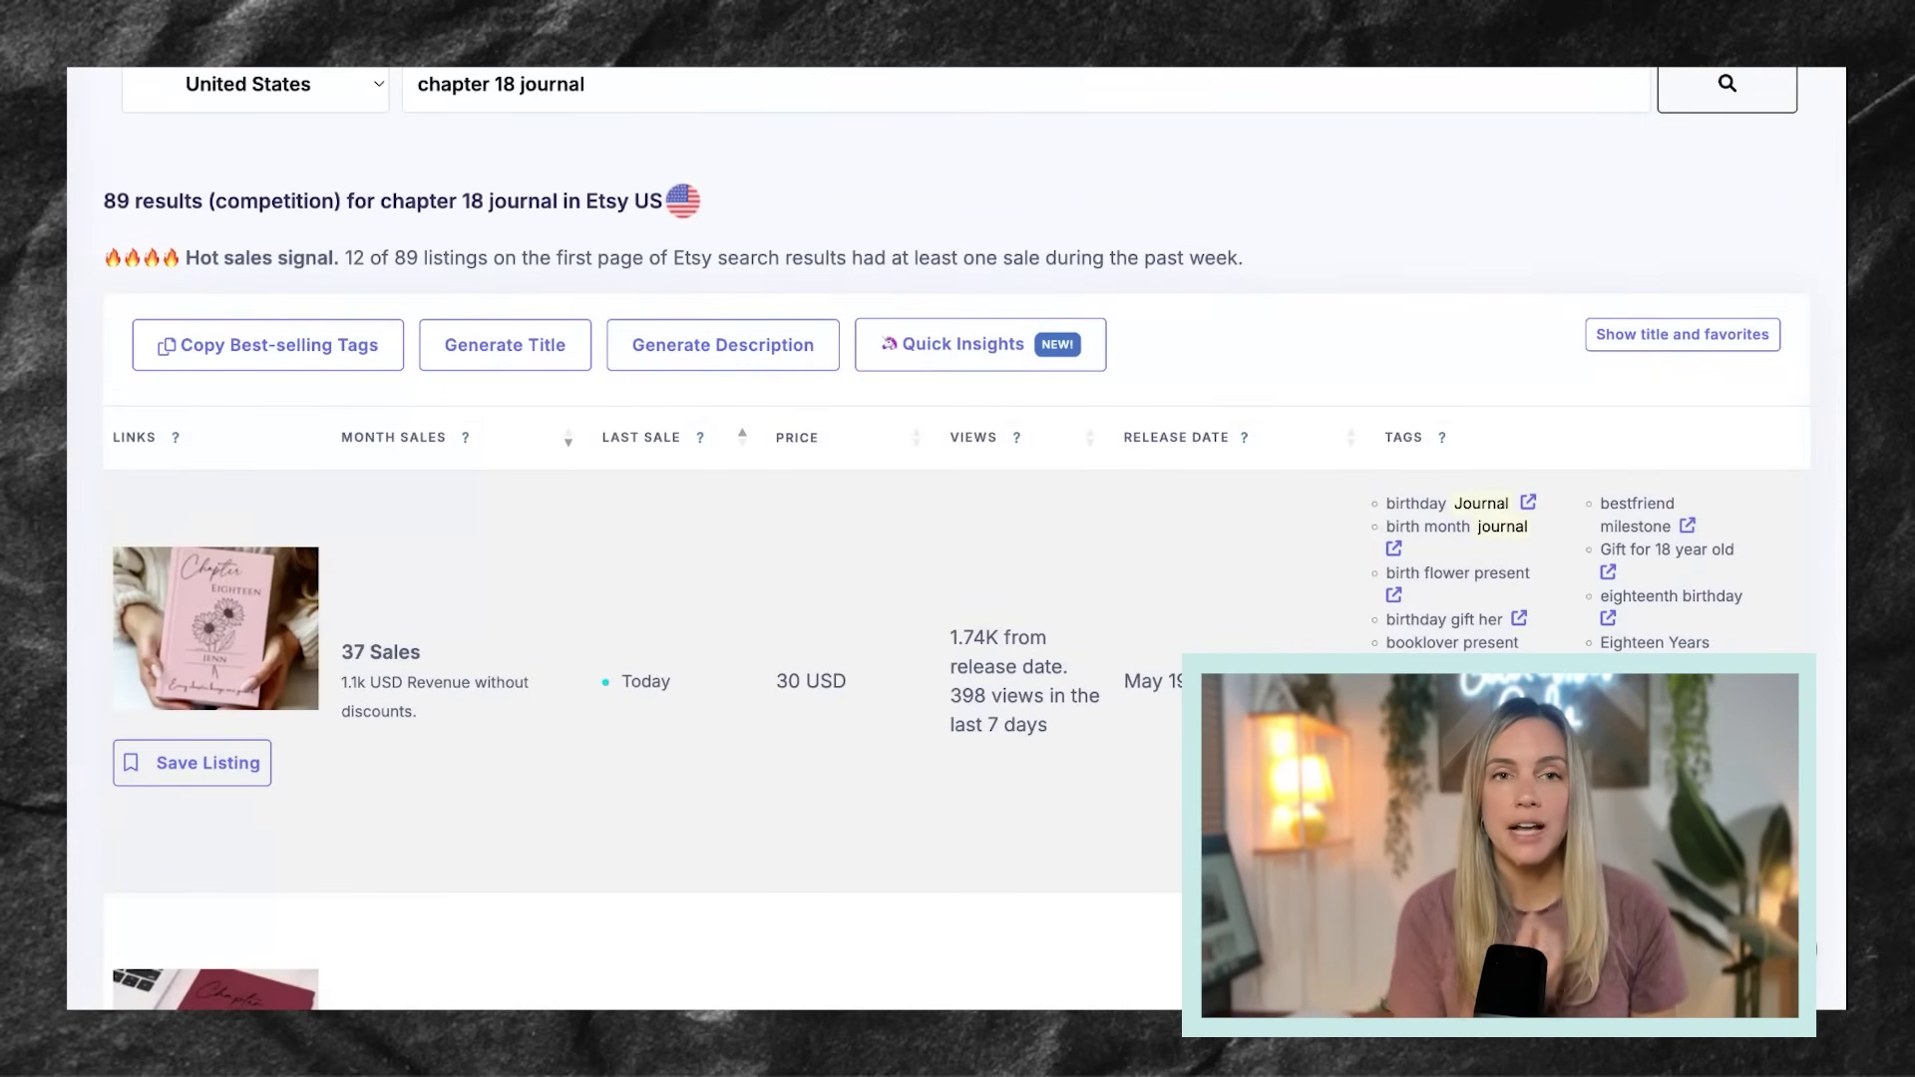
scroll(958, 499, "down", 3)
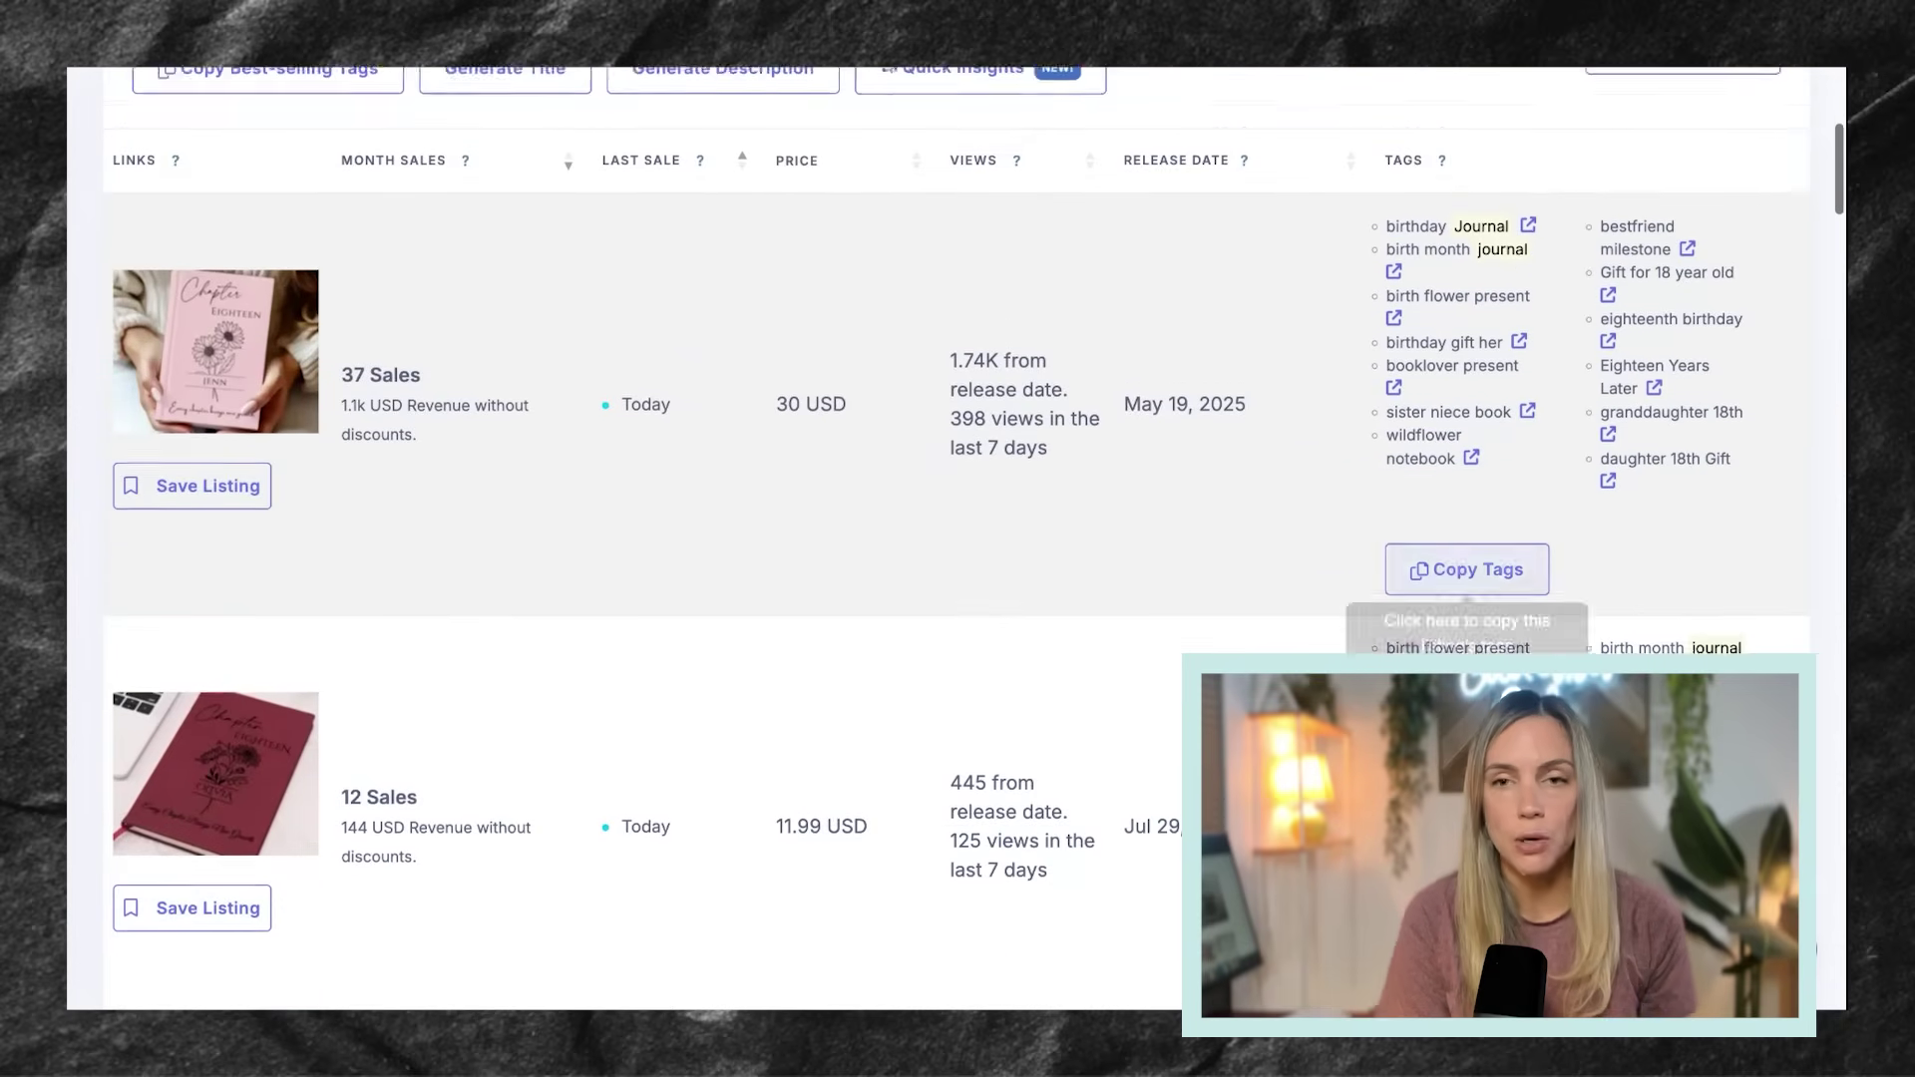
scroll(958, 538, "up", 3)
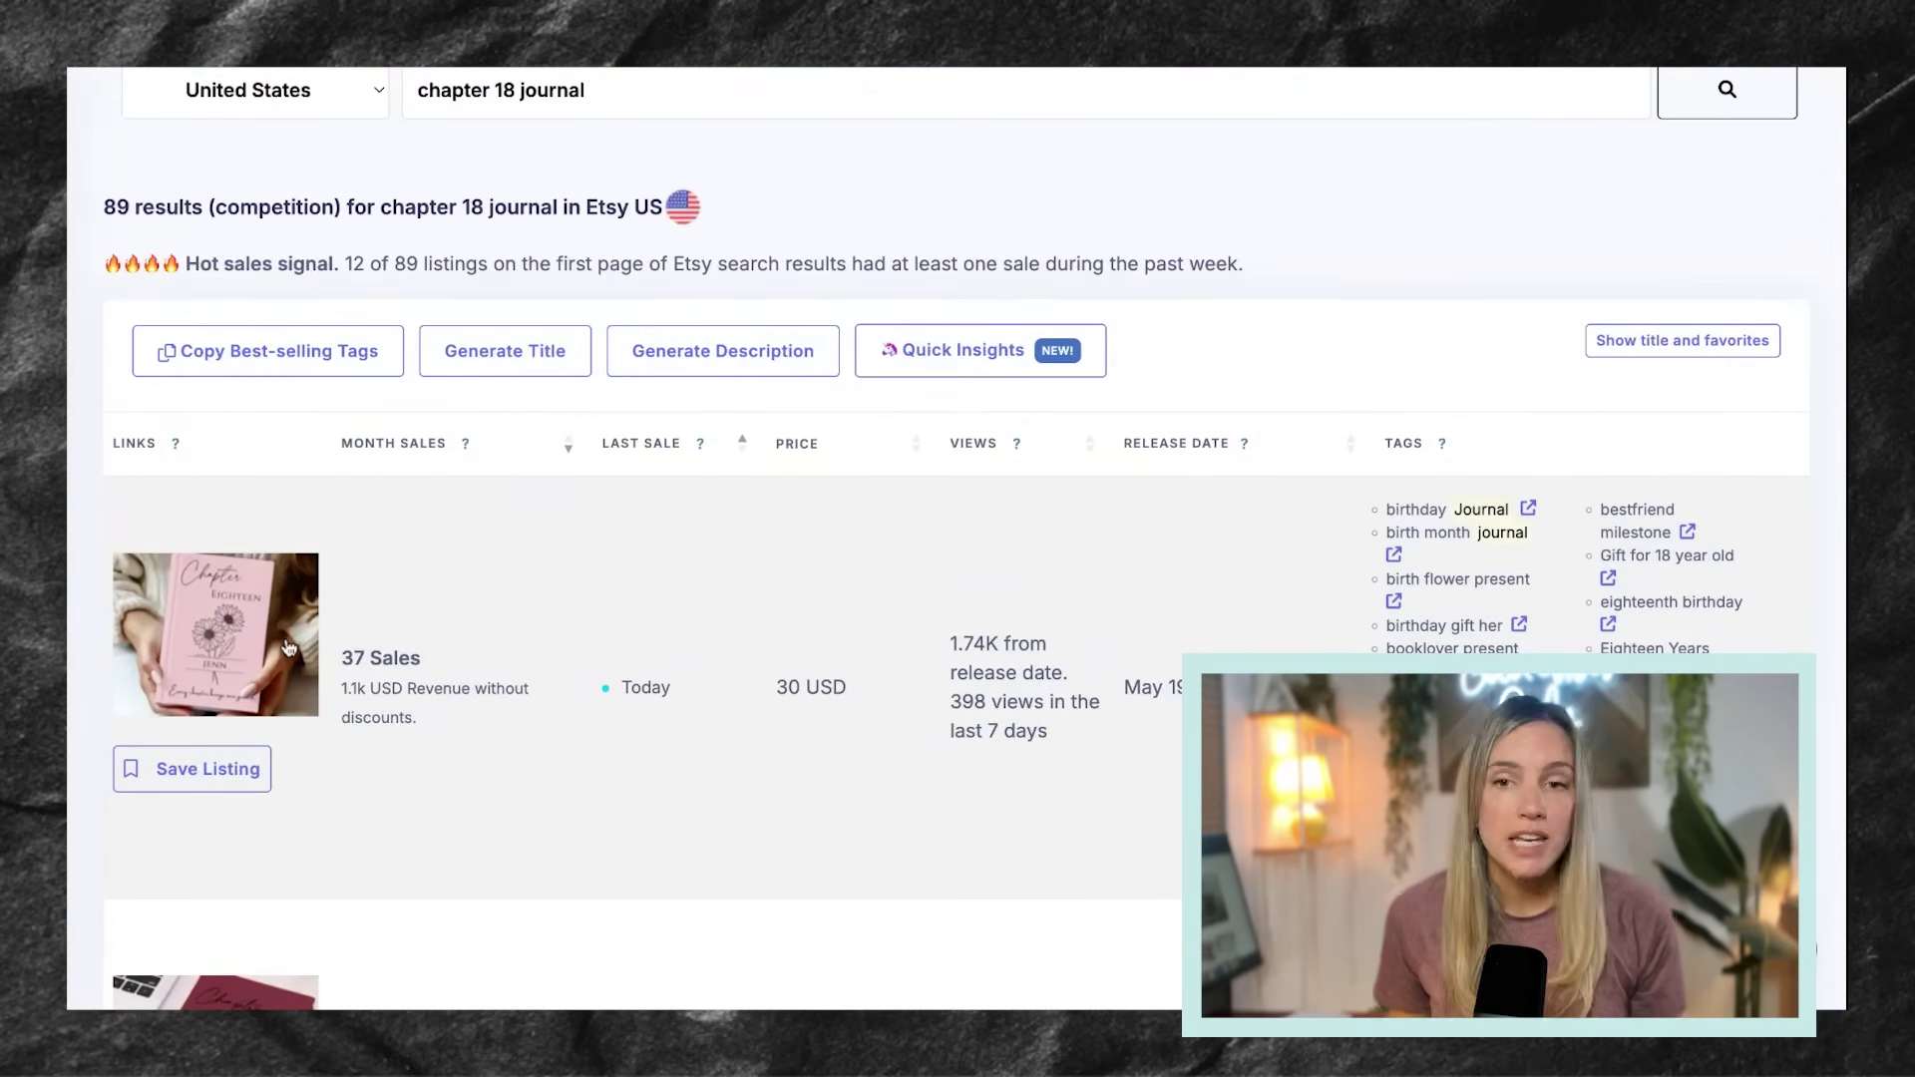
Step: Open the first chapter 18 journal listing on Etsy and examine its main photo, price, title and personalization options
left_click(213, 637)
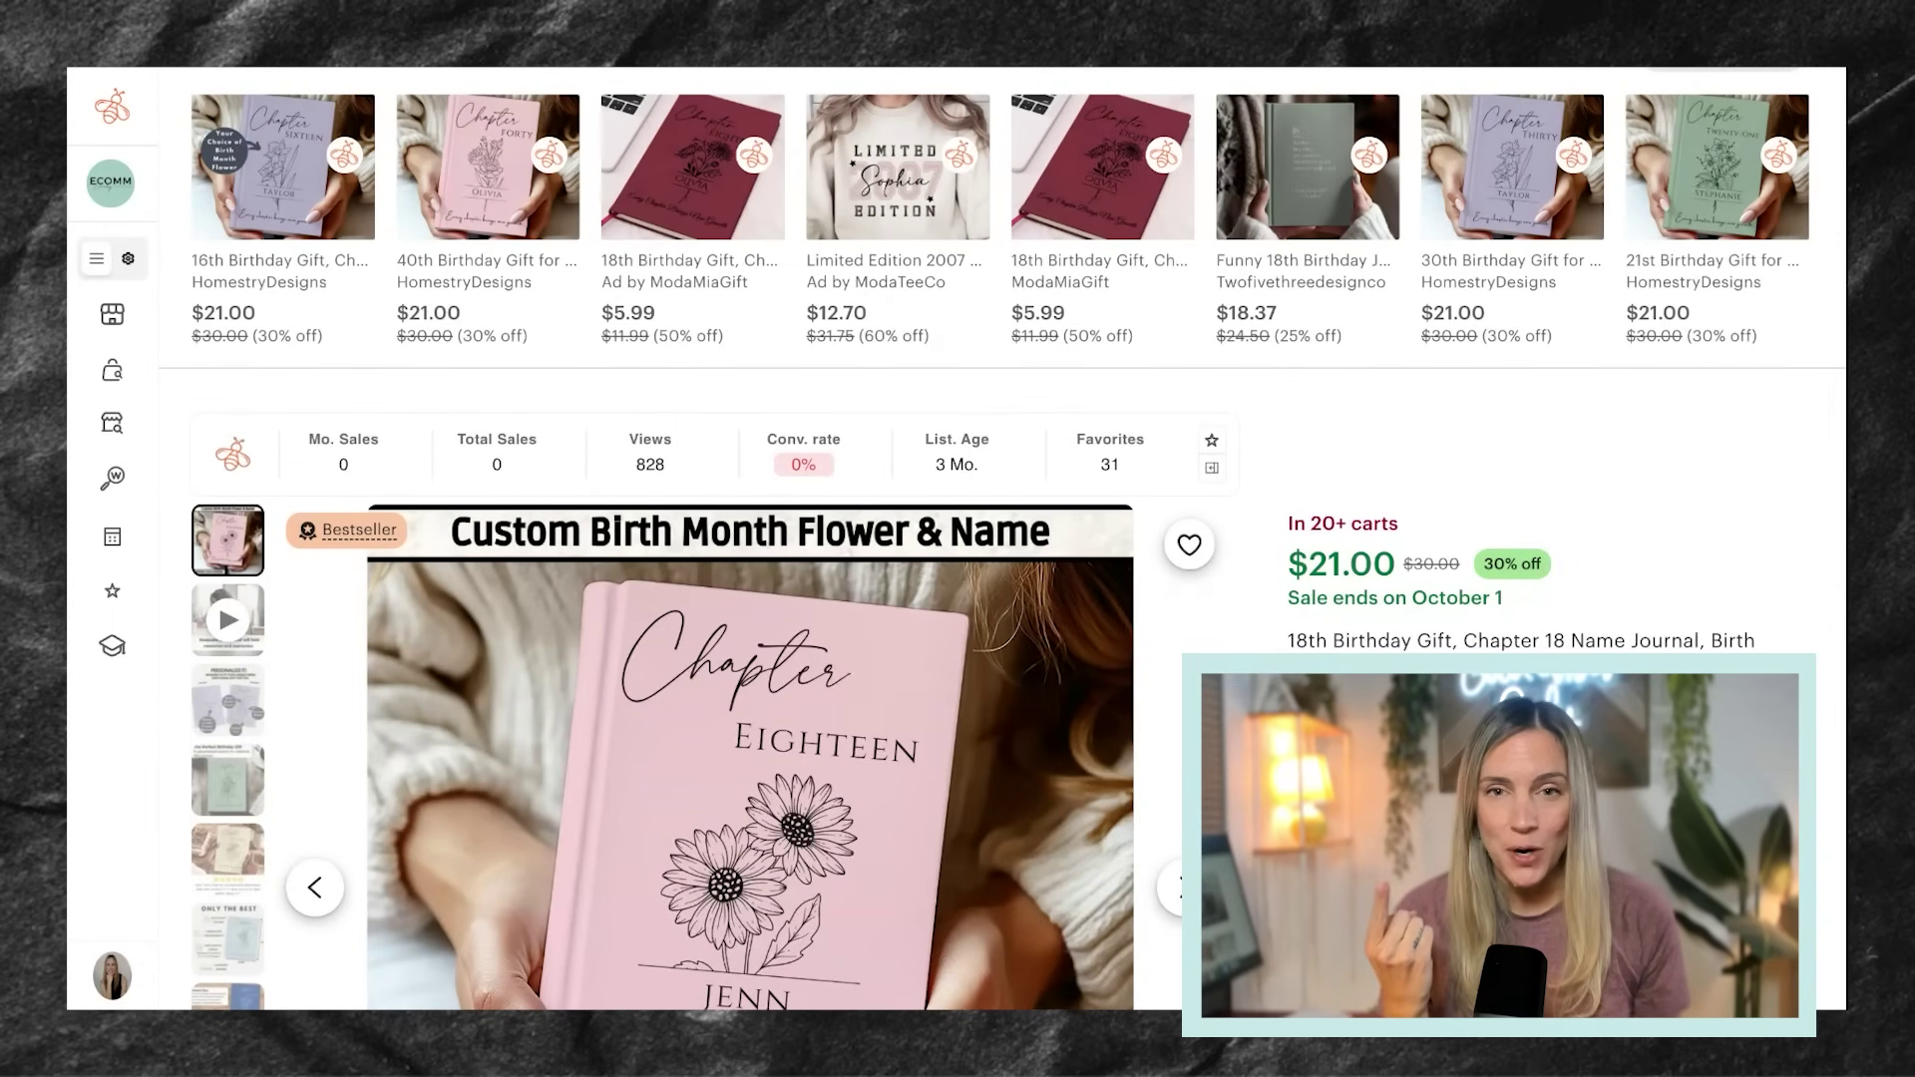
scroll(1003, 538, "down", 1)
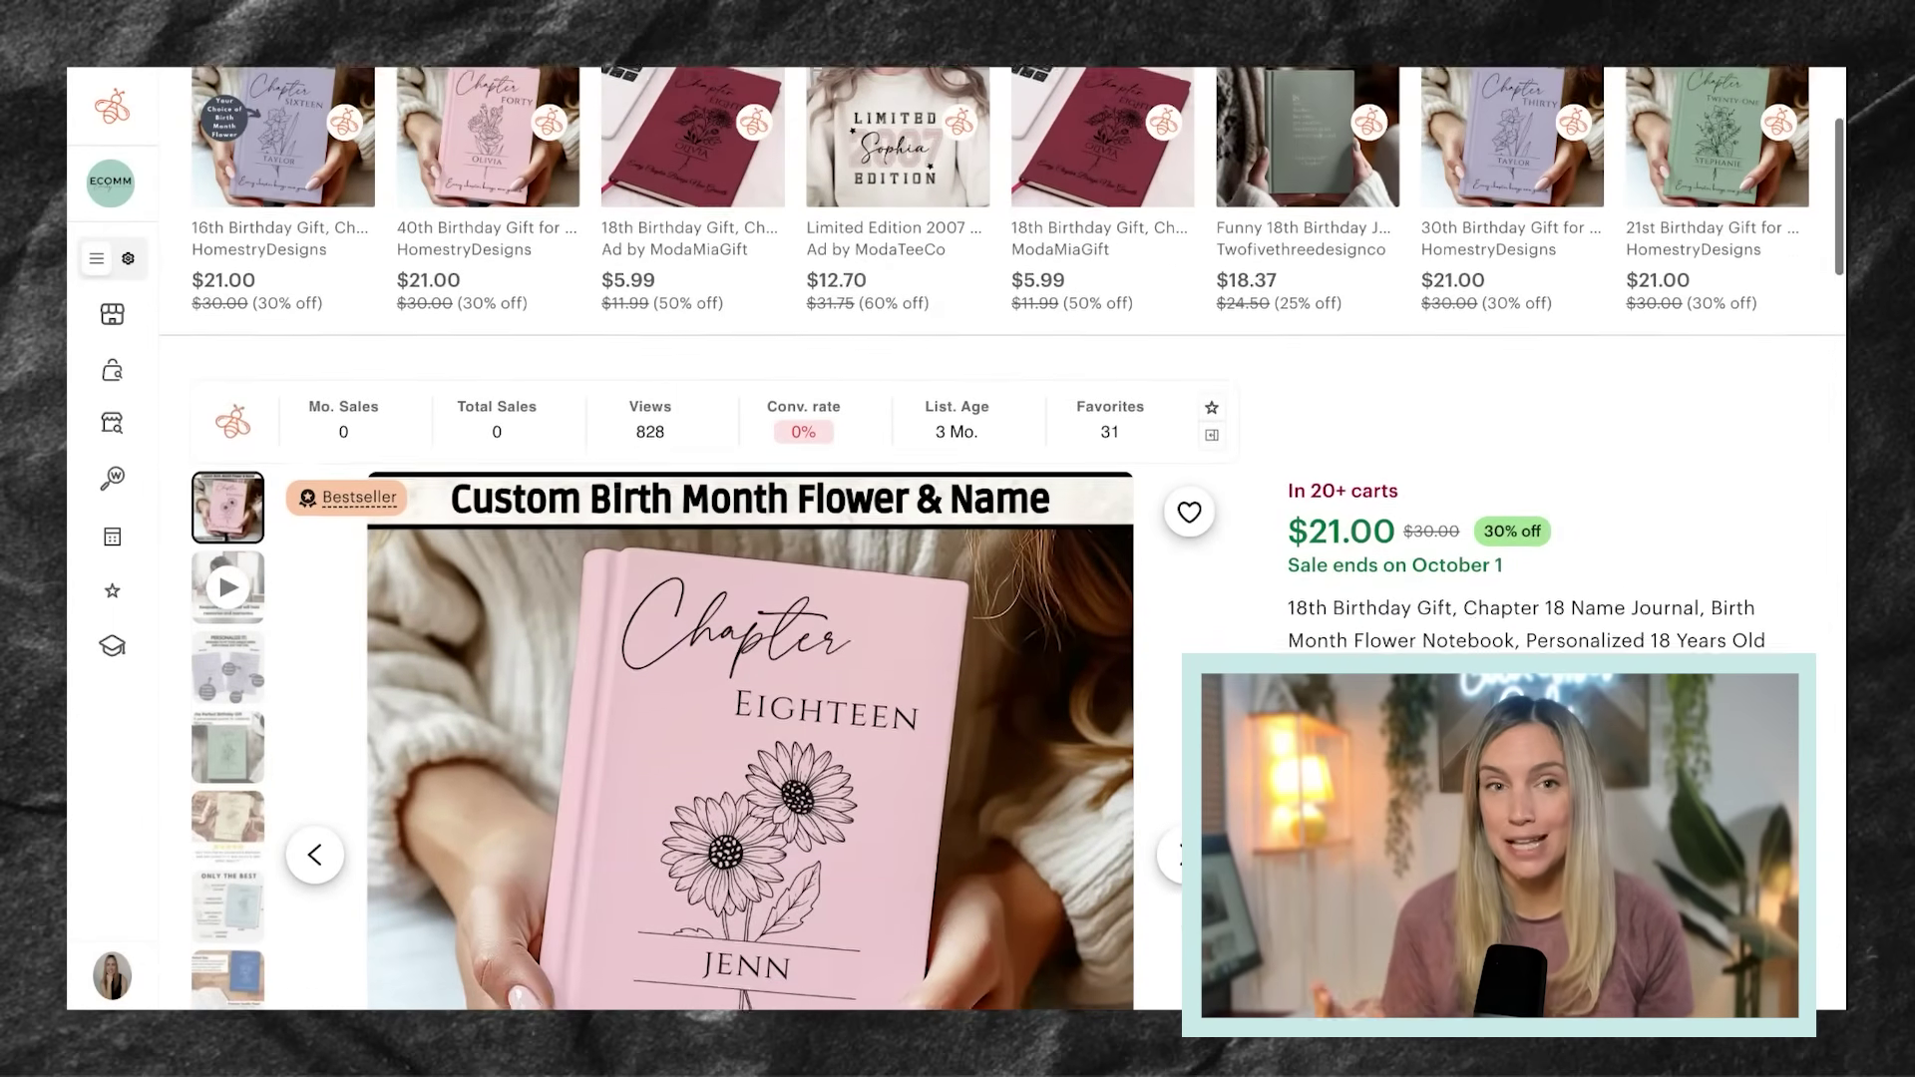
scroll(1002, 539, "down", 1)
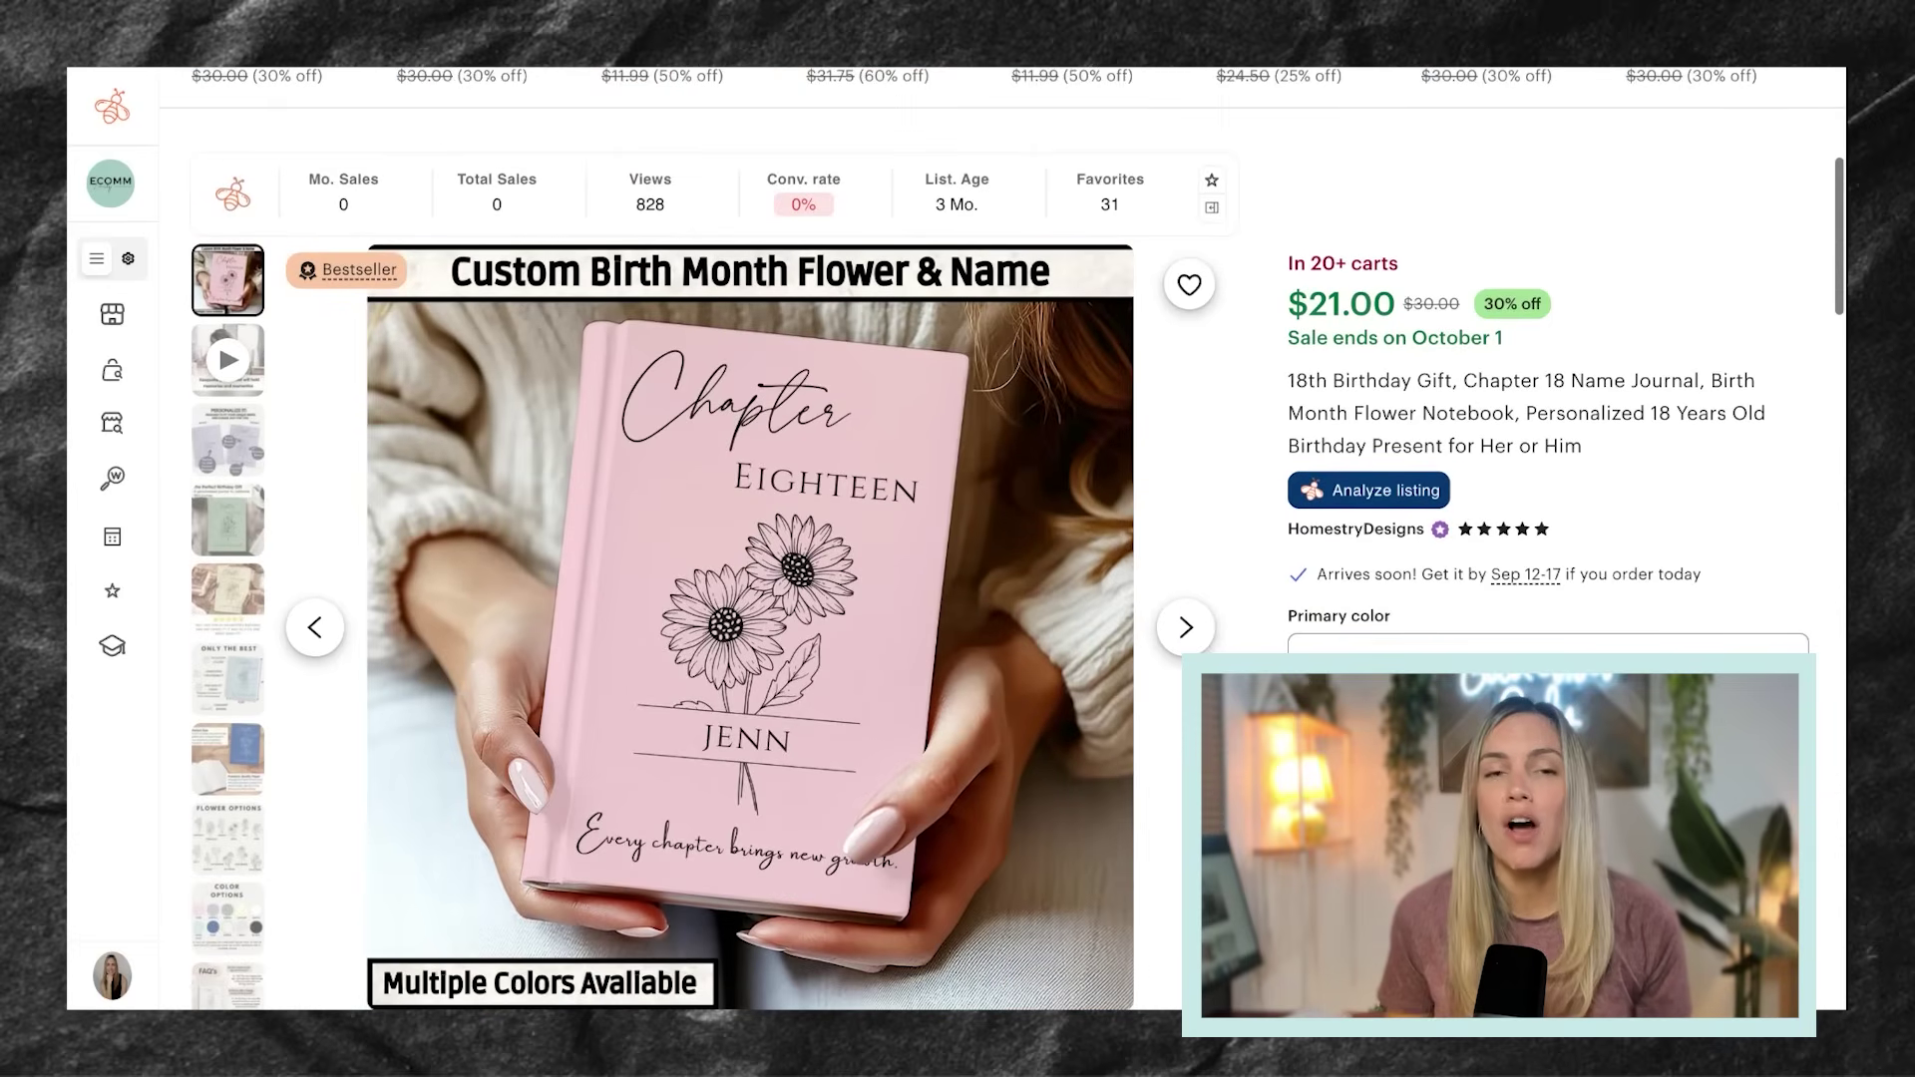
scroll(1002, 538, "down", 2)
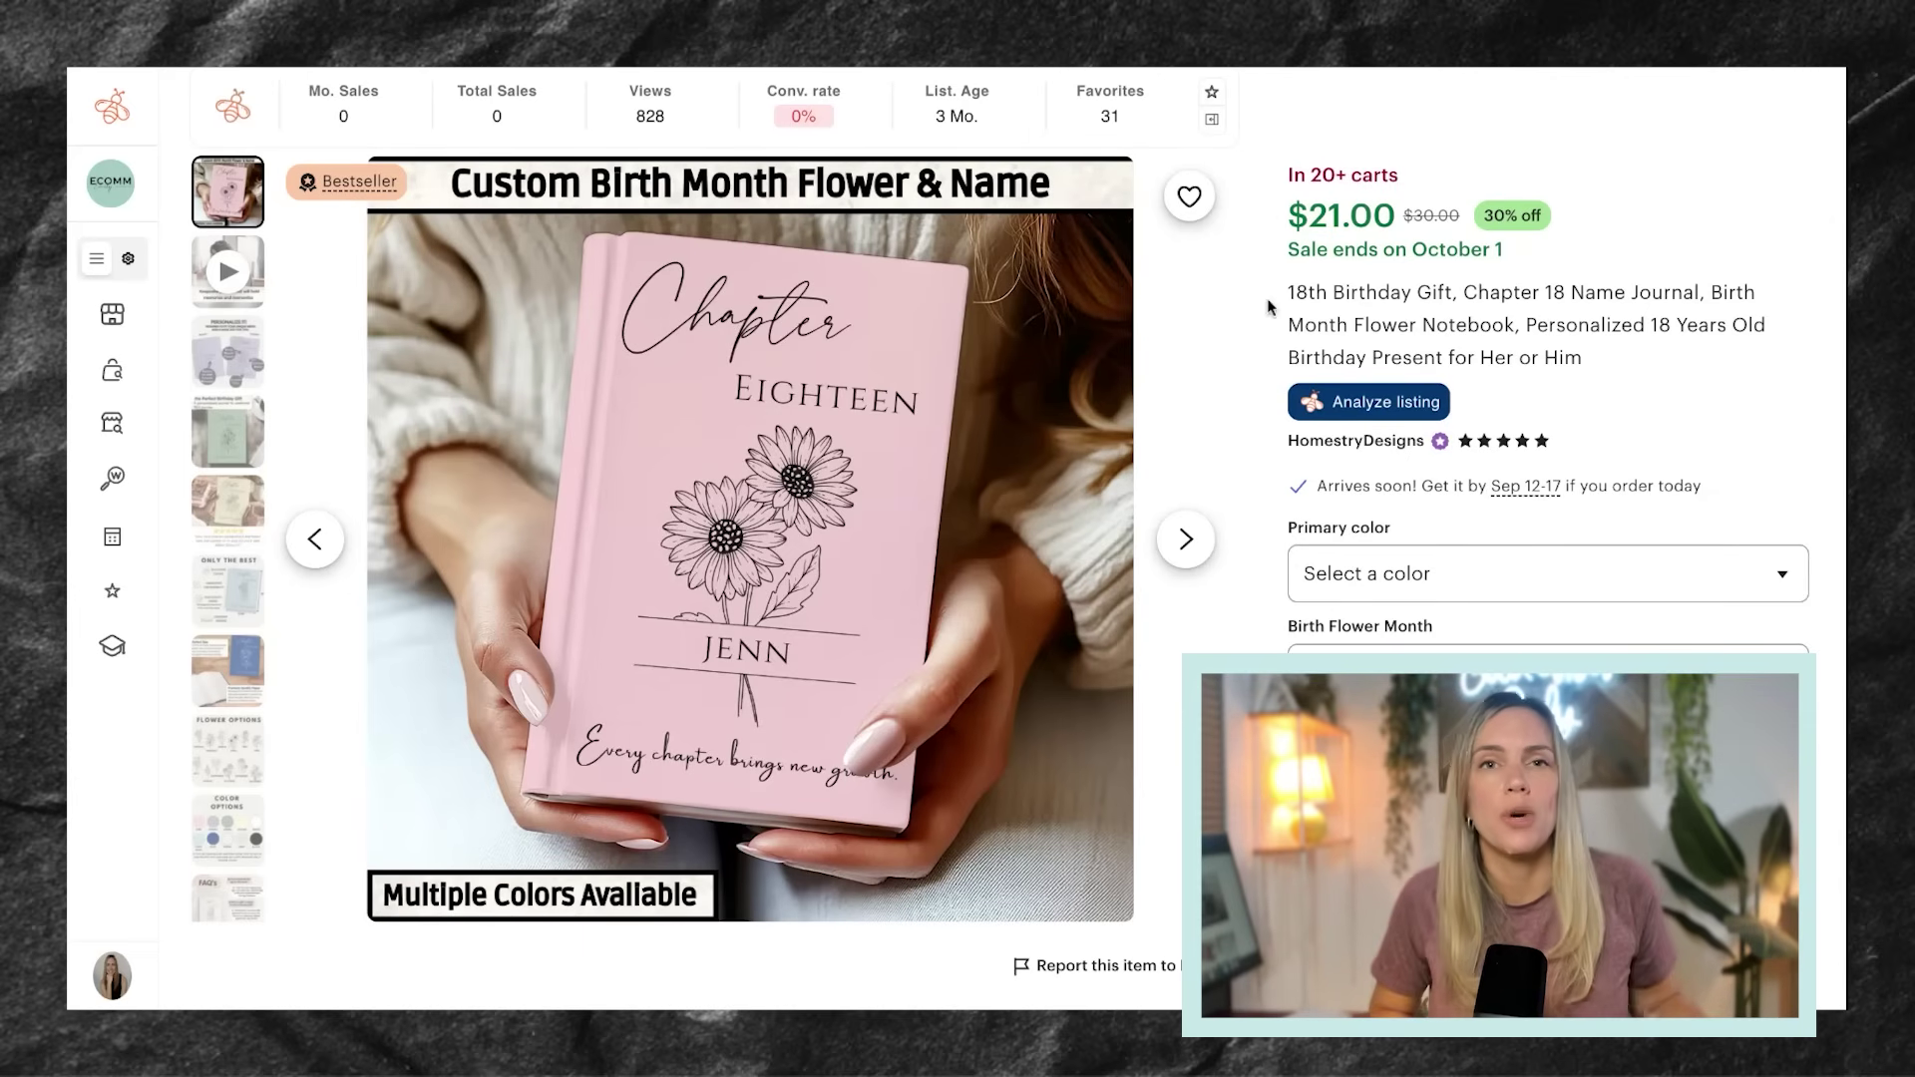
scroll(1271, 308, "down", 2)
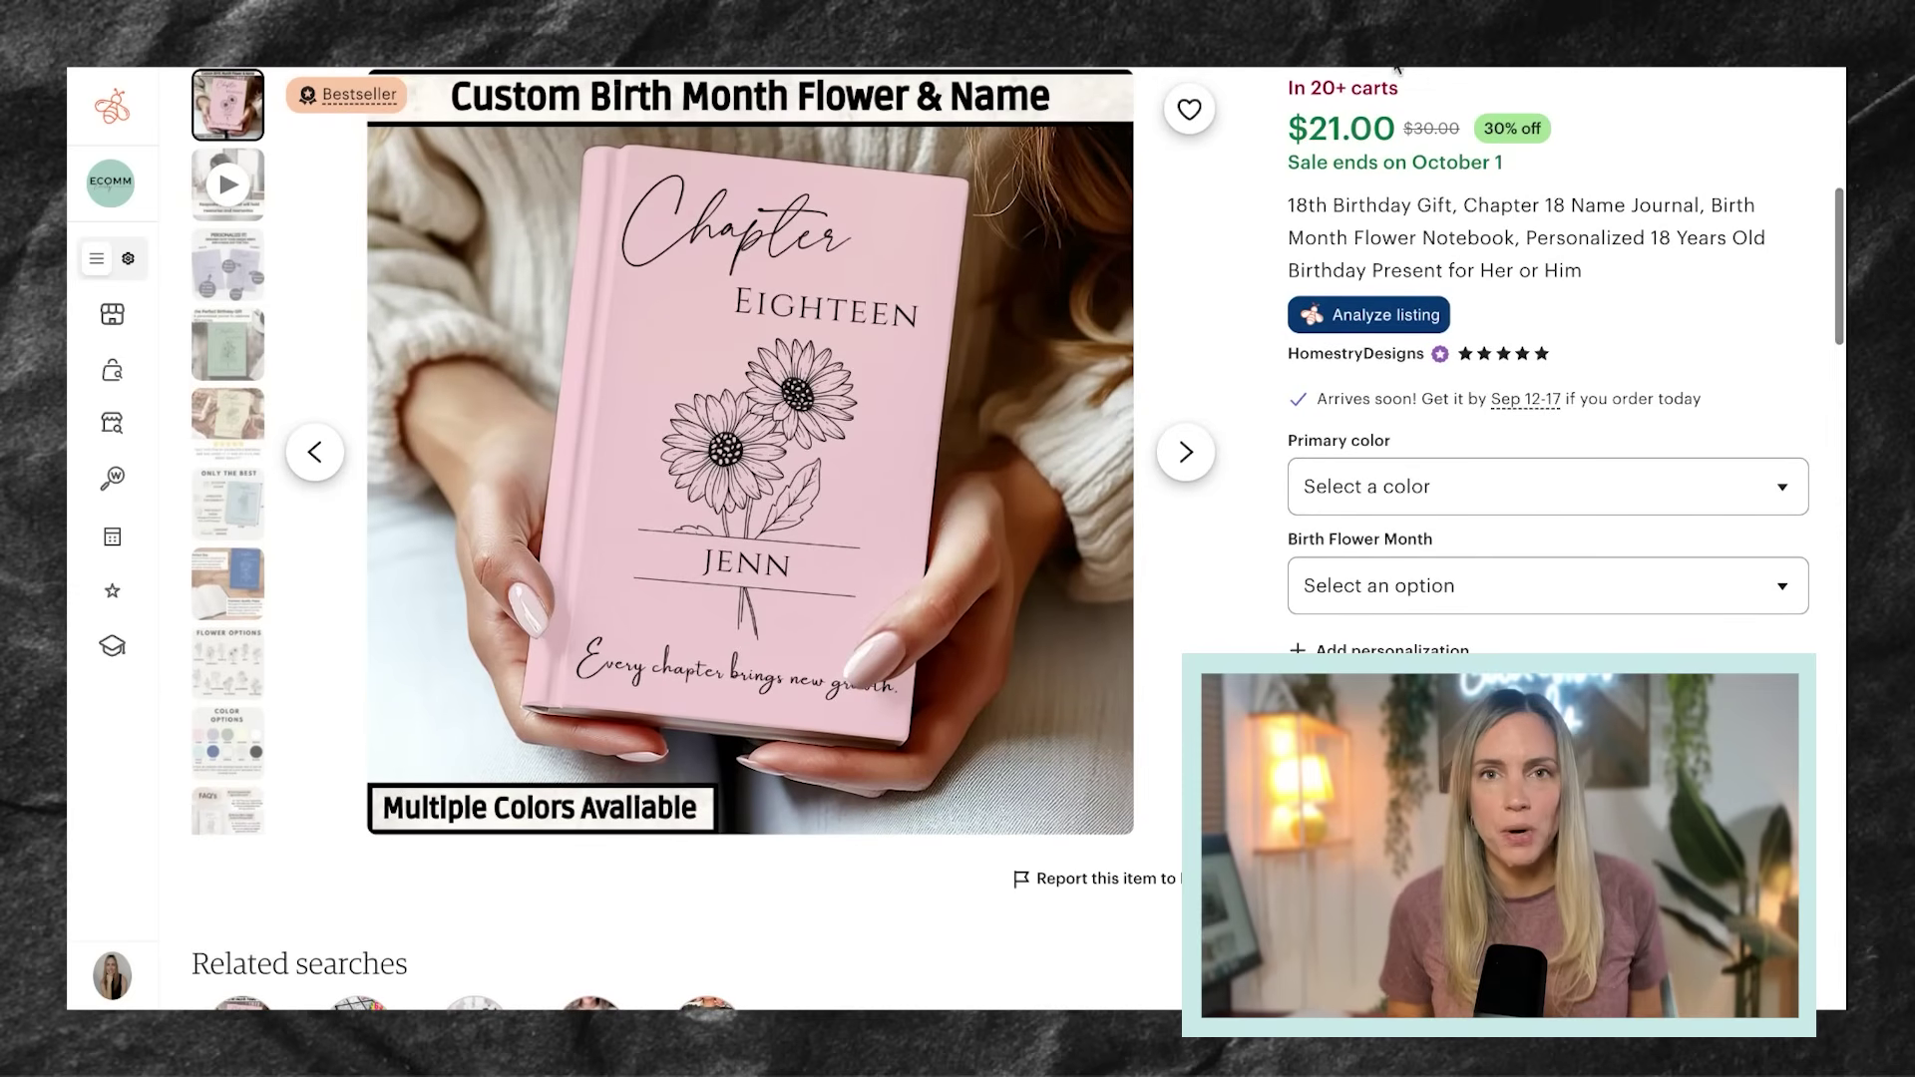